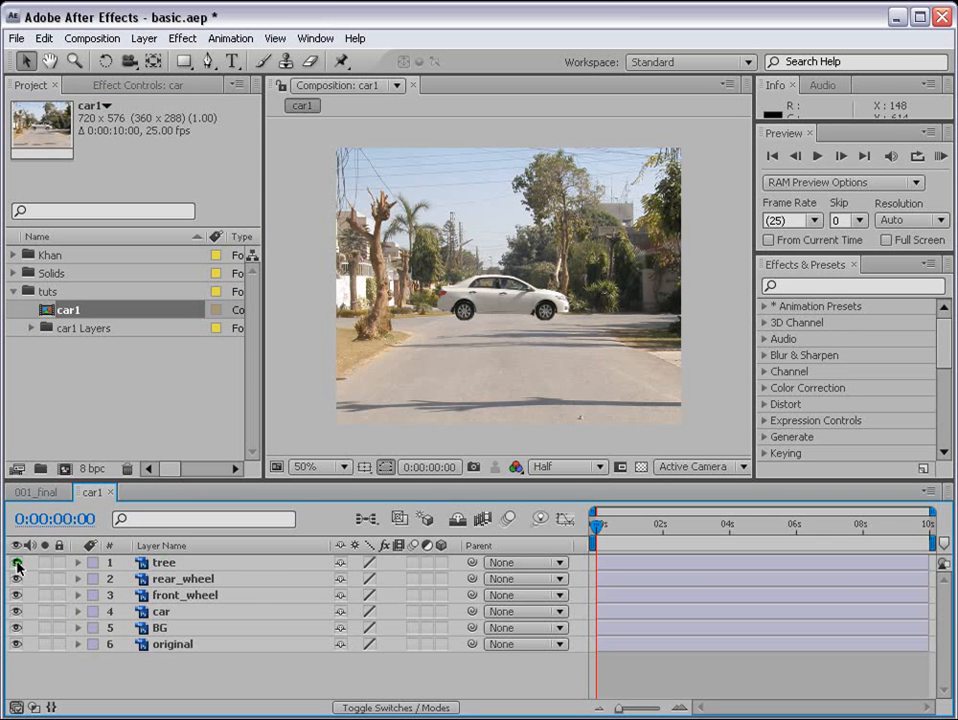
Hide the tree, BG and original layers, and widen the composition viewer to make room beside the frame.
{"action": "left_click", "coordinate": [16, 562]}
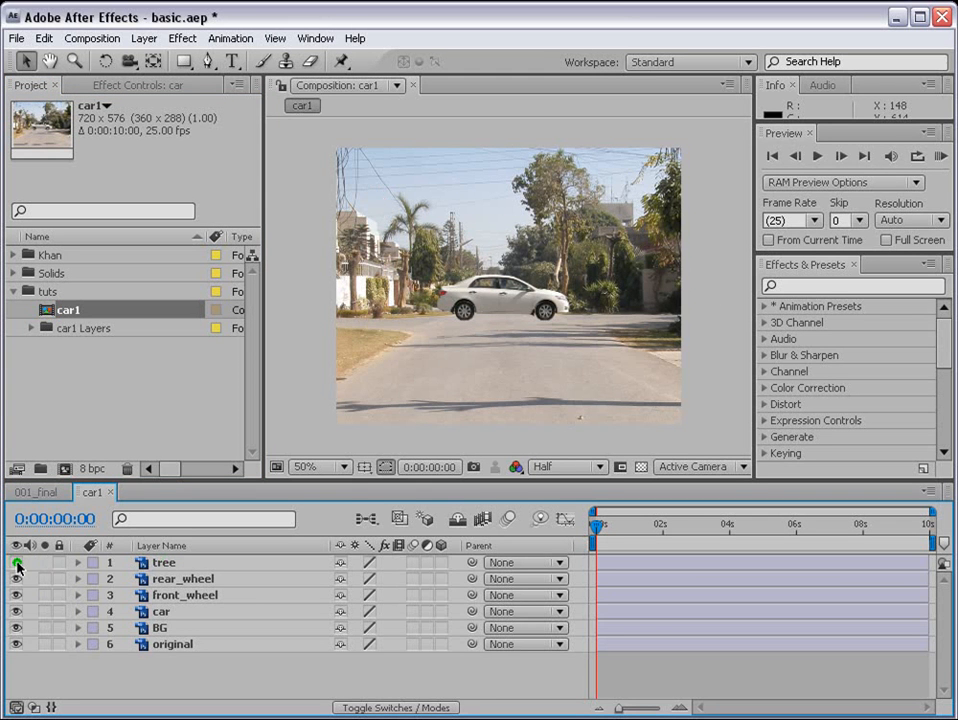
{"action": "left_click", "coordinate": [16, 628]}
{"action": "left_click", "coordinate": [16, 644]}
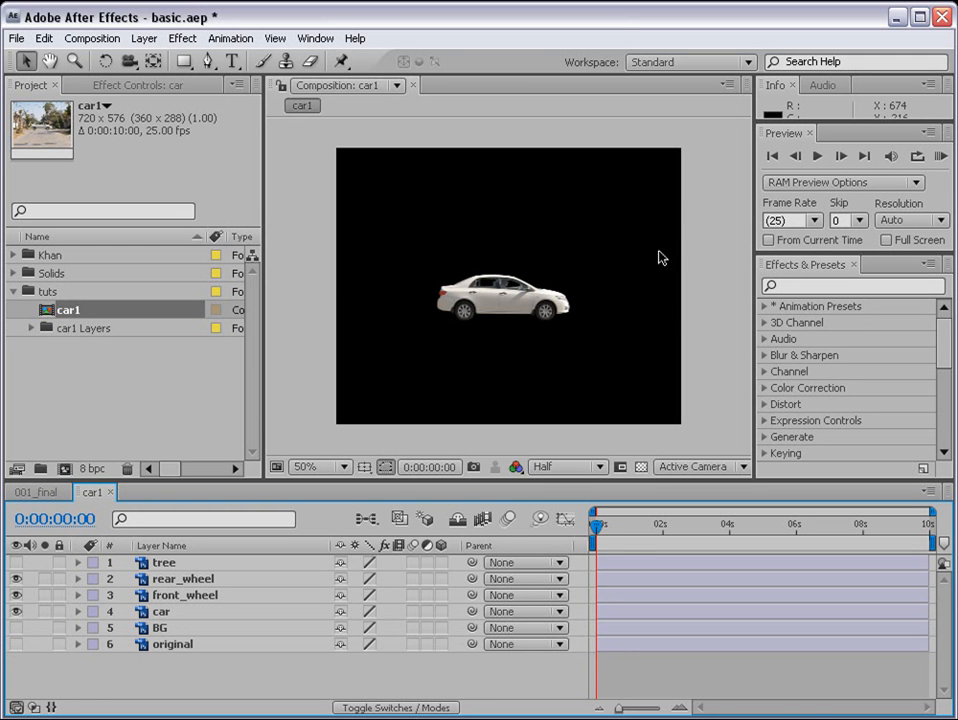
{"action": "left_click_drag", "start_coordinate": [263, 240], "coordinate": [201, 240]}
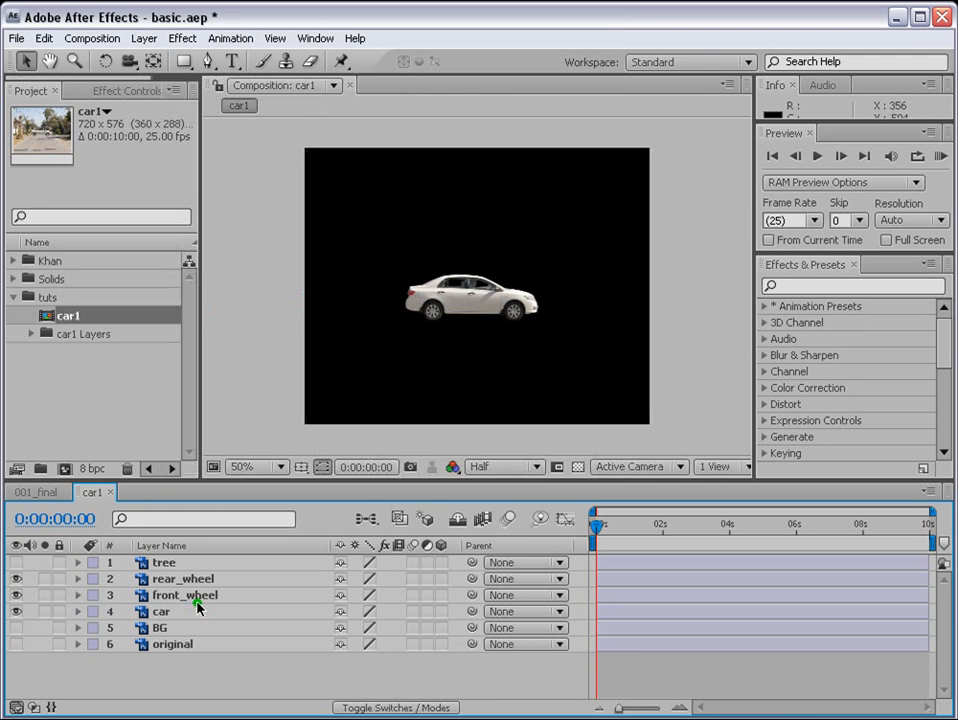
Try moving the car layer horizontally out past the frame's left edge, and undo the move.
{"action": "left_click", "coordinate": [160, 611]}
{"action": "left_click", "coordinate": [171, 600]}
{"action": "left_click", "coordinate": [167, 611]}
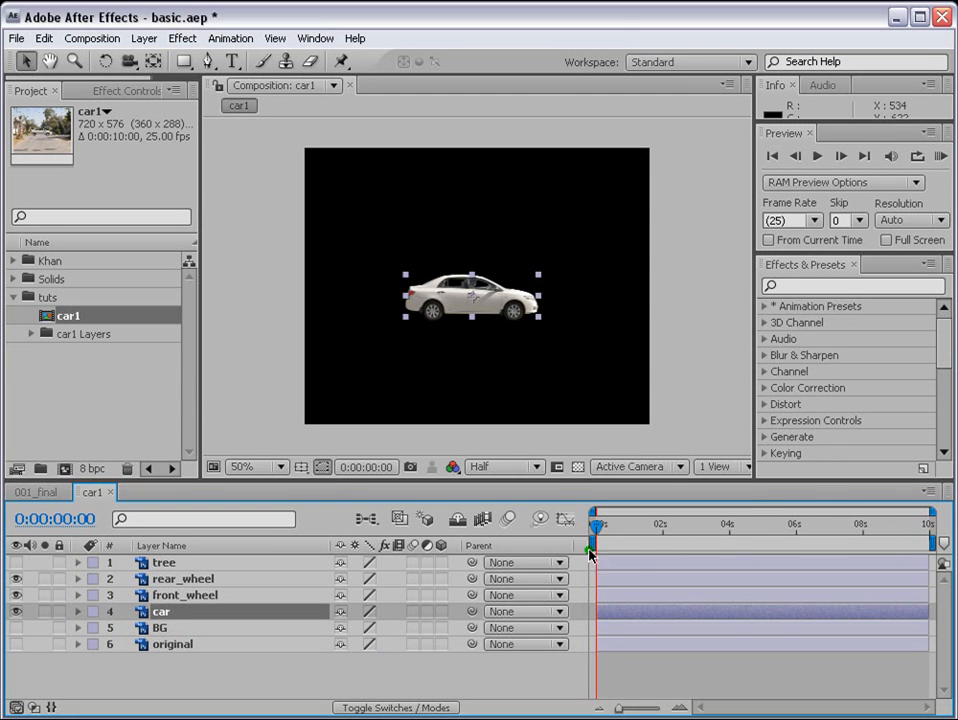
{"action": "left_click", "coordinate": [504, 309]}
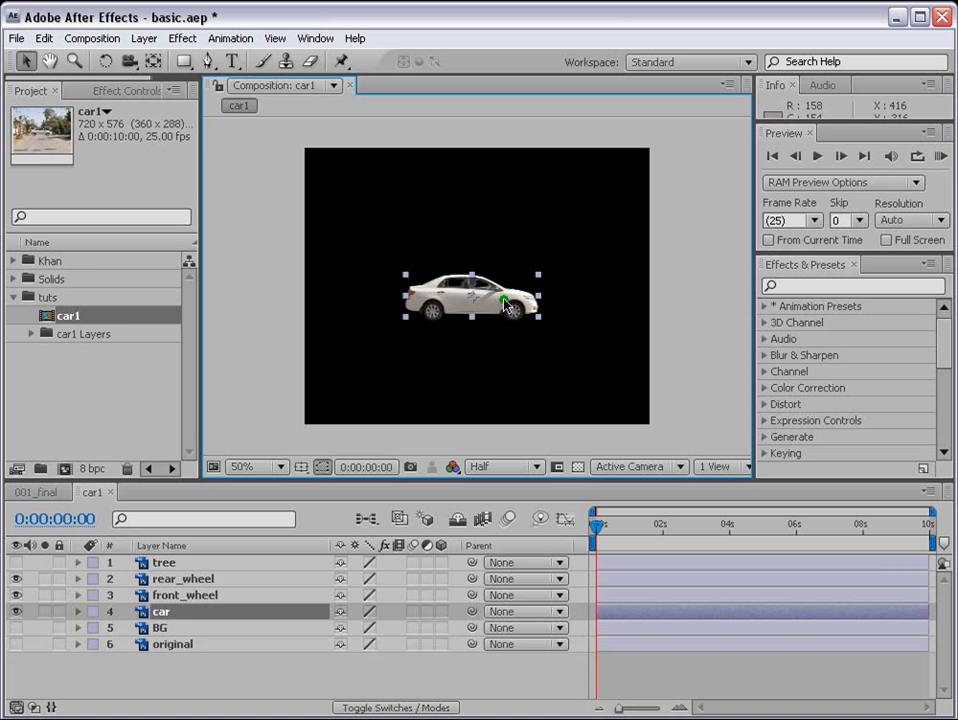
{"action": "left_click_drag", "start_coordinate": [497, 306], "coordinate": [257, 312]}
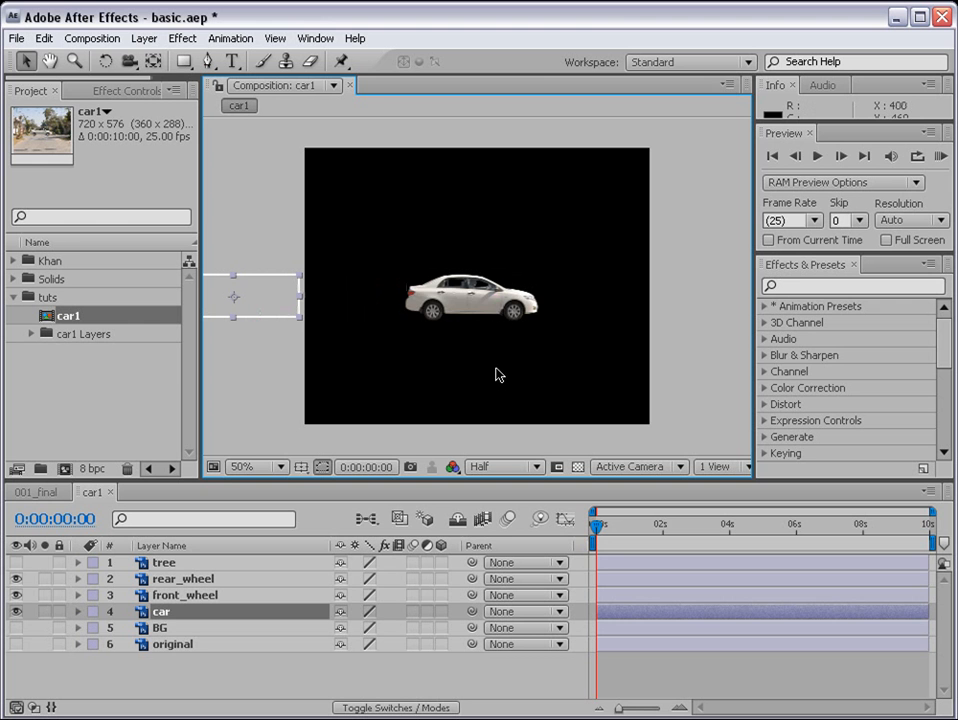
{"action": "left_click", "coordinate": [270, 326]}
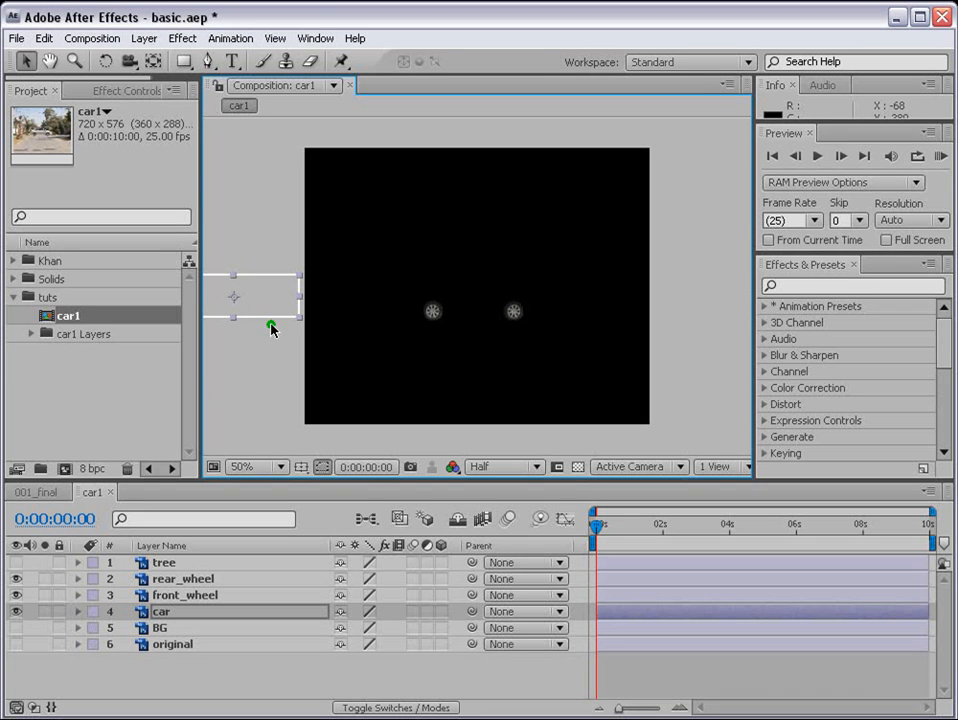
{"action": "left_click", "coordinate": [594, 611]}
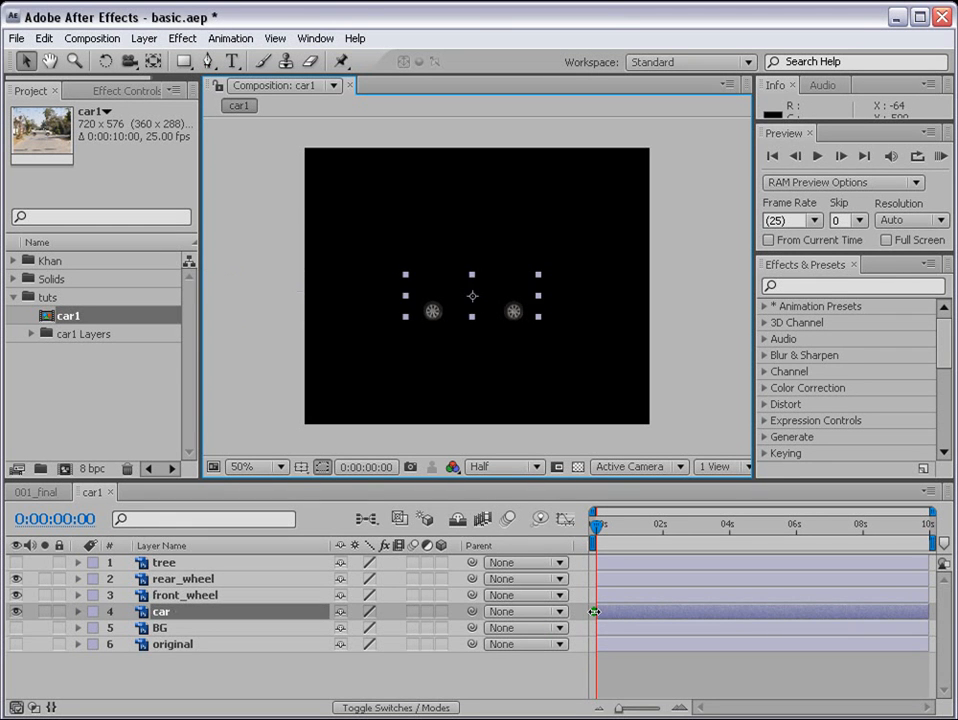
{"action": "left_click", "coordinate": [501, 298]}
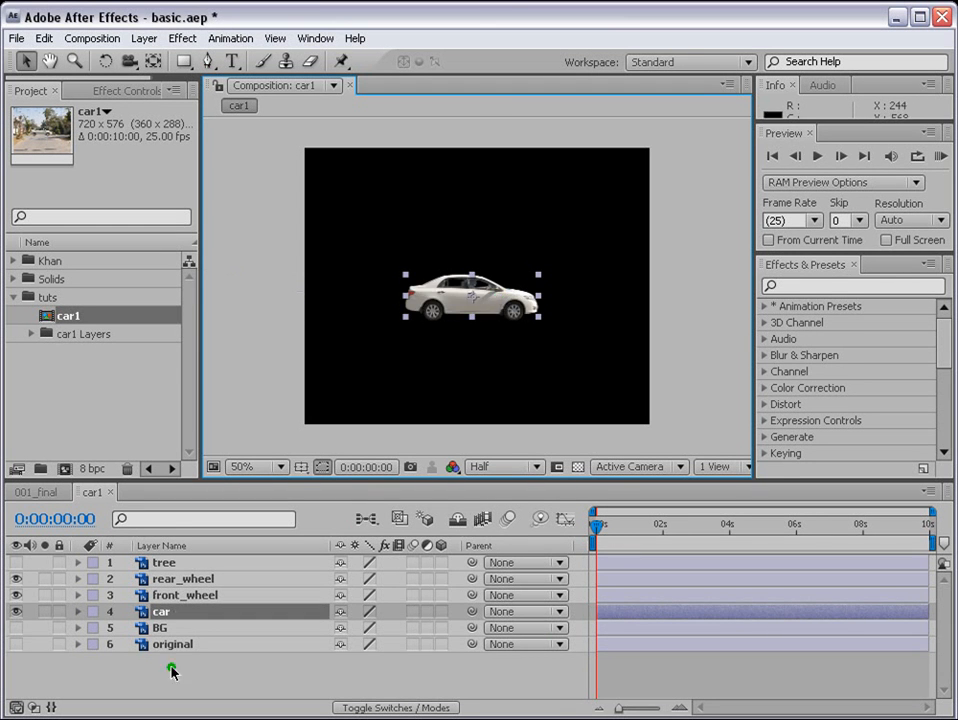
Reveal only the Position property of the car layer in the timeline.
{"action": "left_click", "coordinate": [182, 617]}
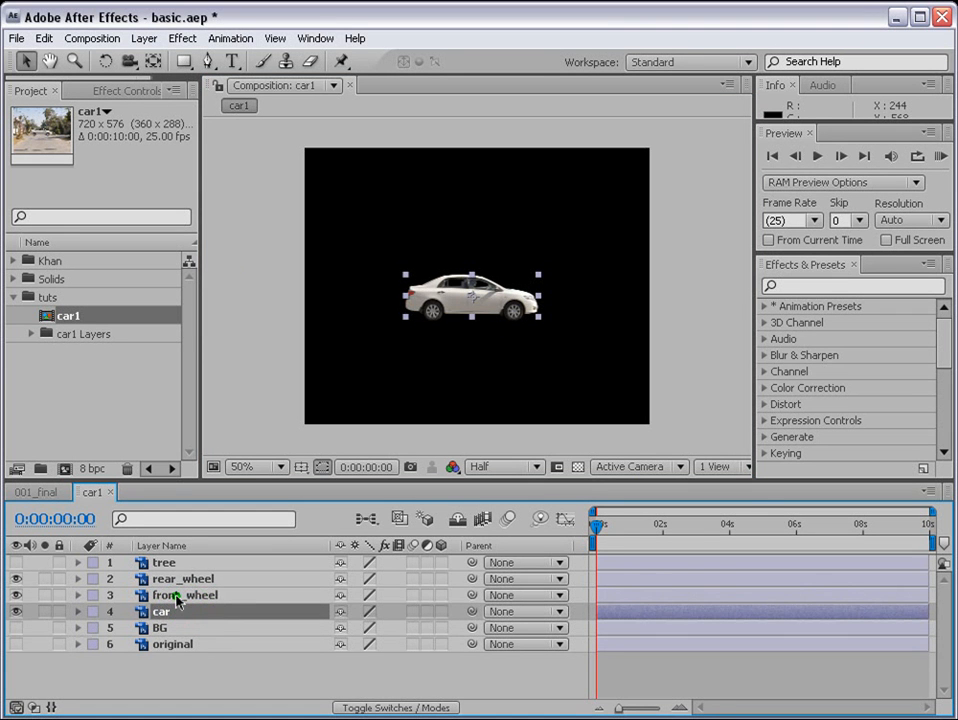
{"action": "left_click", "coordinate": [176, 597]}
{"action": "left_click", "coordinate": [169, 613]}
{"action": "key", "text": "p"}
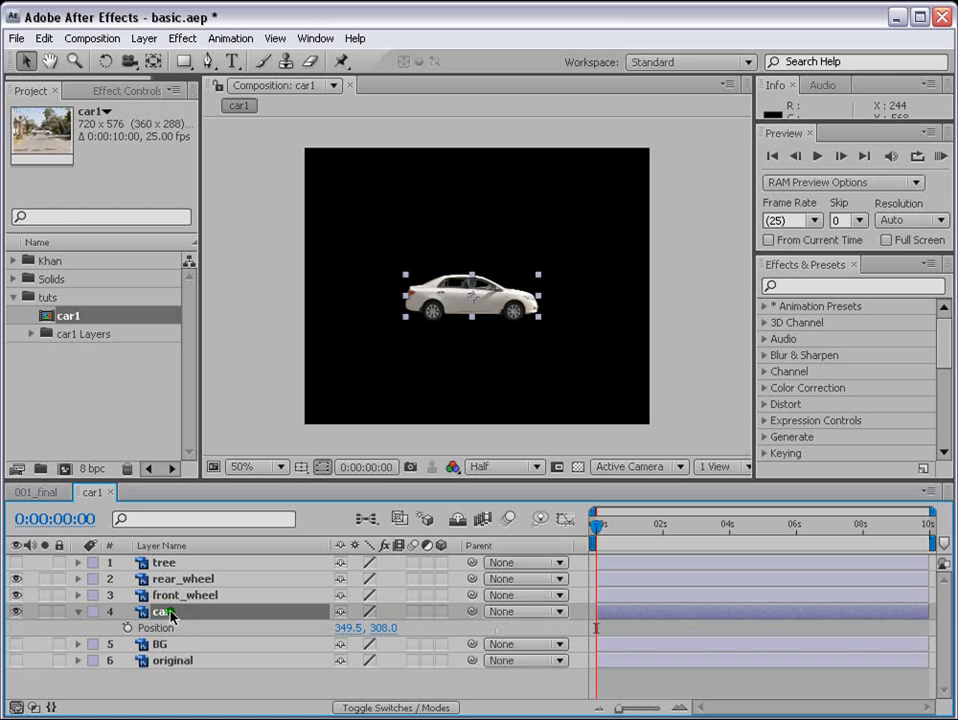
{"action": "left_click", "coordinate": [121, 628]}
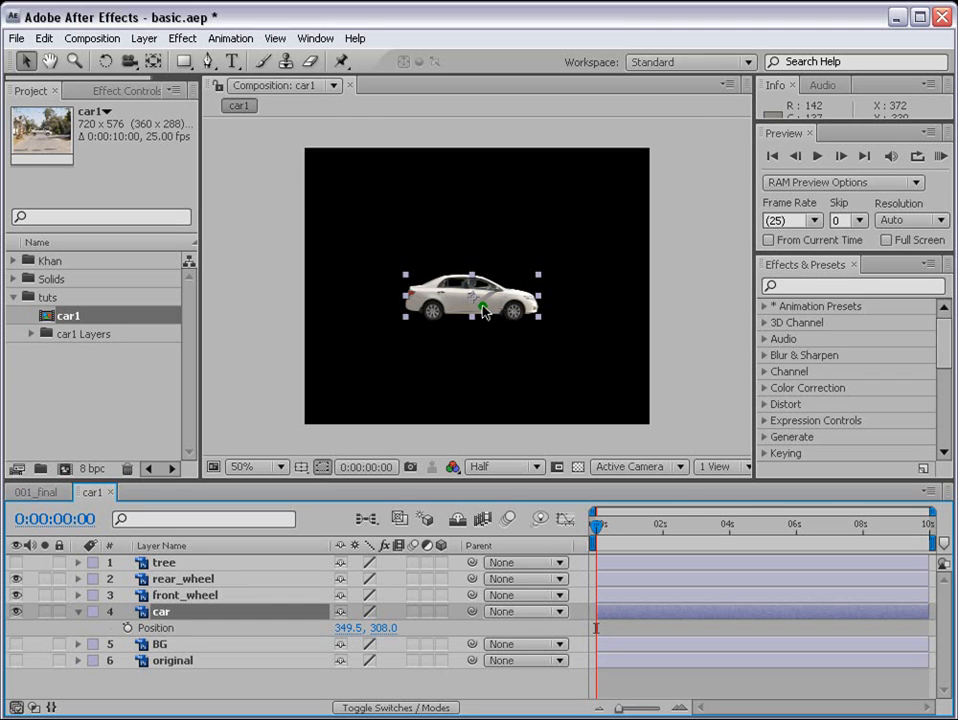
Try moving the car body freely to about 203.5, 232, and undo the move.
{"action": "left_click_drag", "start_coordinate": [486, 306], "coordinate": [413, 268]}
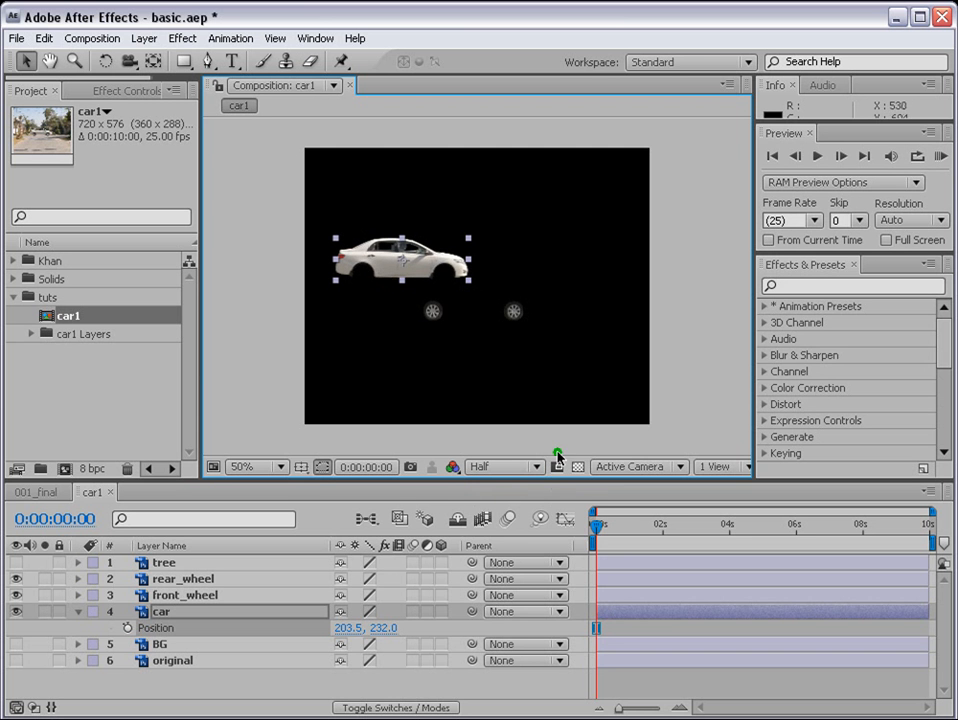
{"action": "key", "text": "ctrl+z"}
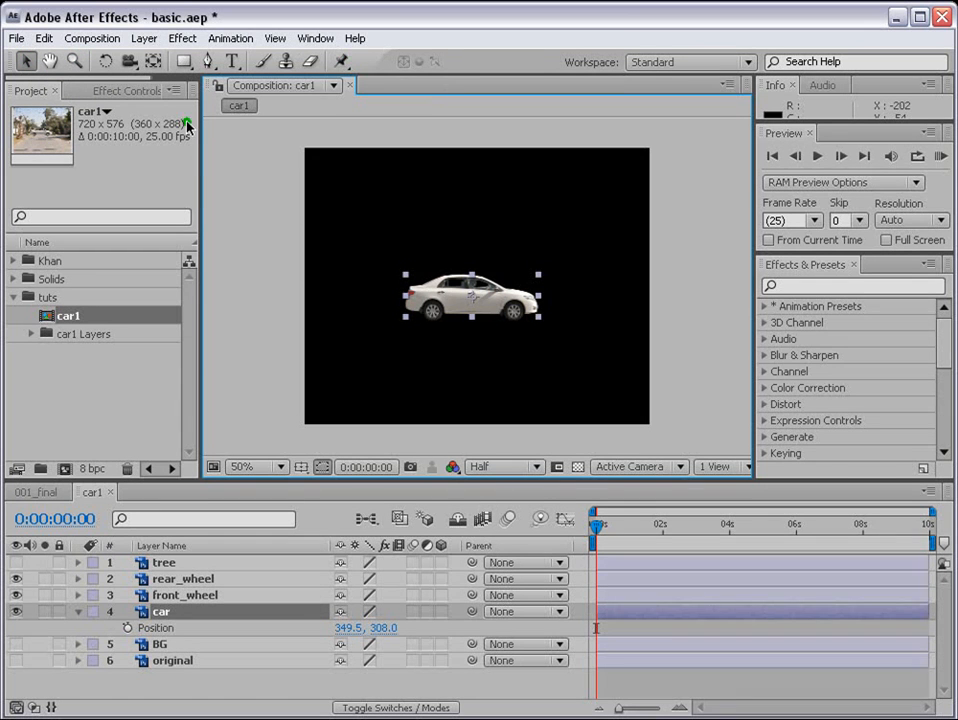
Move the car layer horizontally with the Selection tool past the frame's left edge, to about -150.5, 308.
{"action": "left_click", "coordinate": [27, 62]}
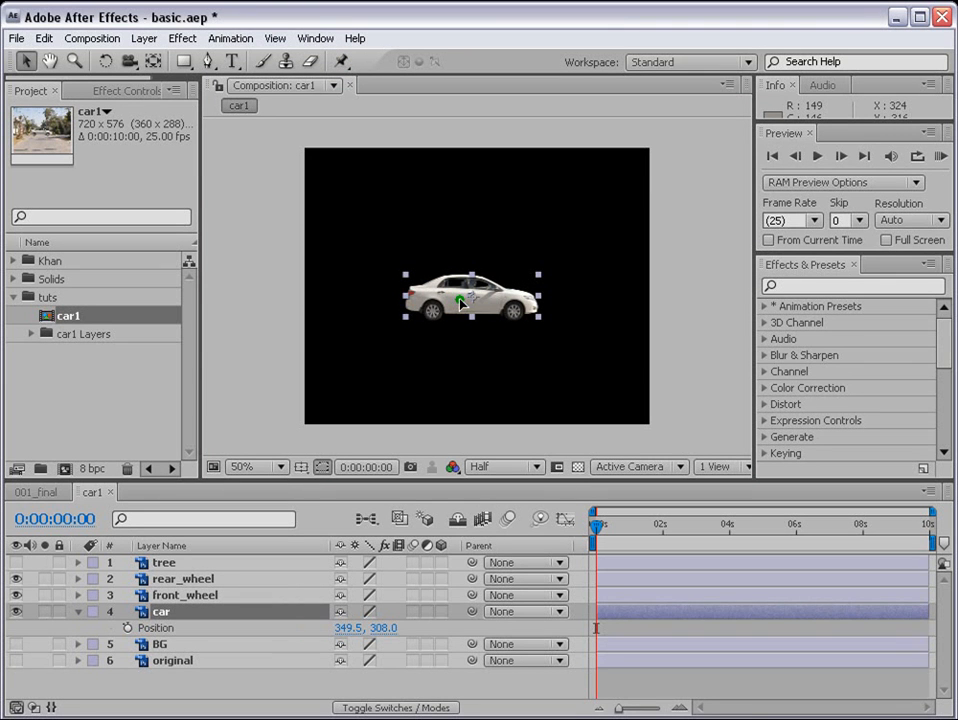
{"action": "left_click_drag", "start_coordinate": [461, 303], "coordinate": [220, 327]}
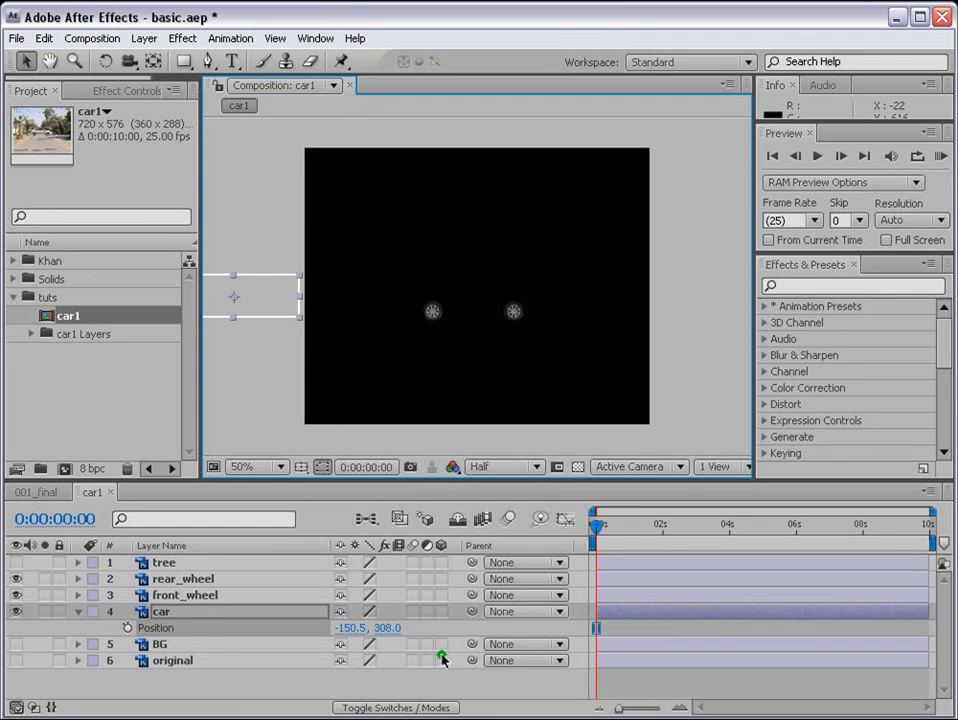
Try setting the car's X position to 33 and scrubbing its Position to about 333, 294, and undo these changes.
{"action": "left_click", "coordinate": [345, 632]}
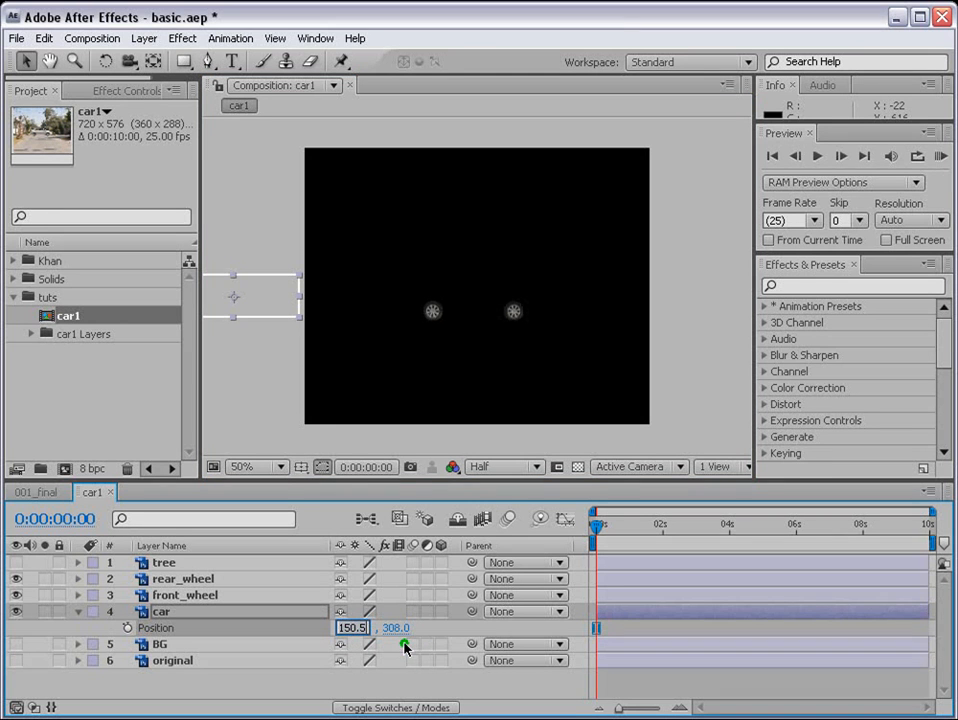
{"action": "type", "text": "33"}
{"action": "key", "text": "Return"}
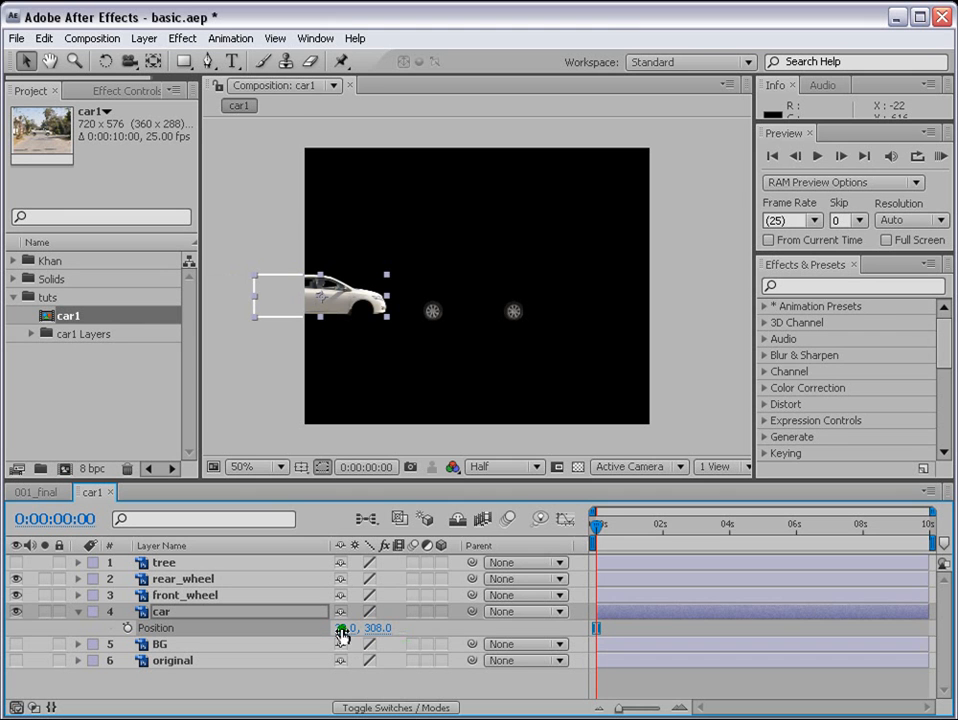
{"action": "left_click_drag", "start_coordinate": [370, 629], "coordinate": [603, 609]}
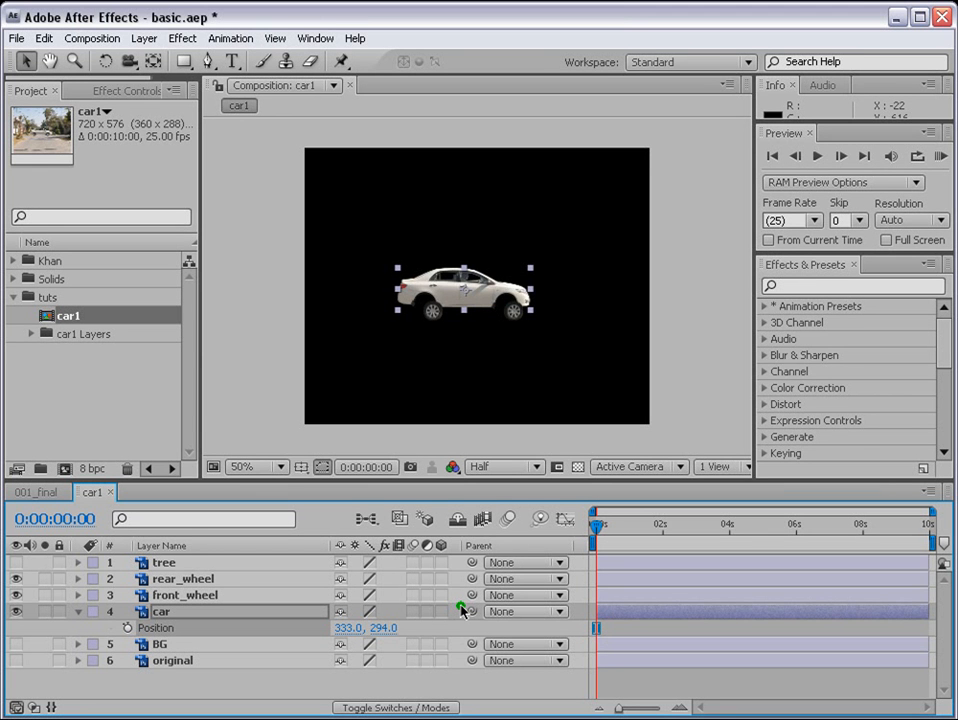
{"action": "key", "text": "ctrl+z"}
{"action": "key", "text": "ctrl+z"}
{"action": "key", "text": "ctrl+z"}
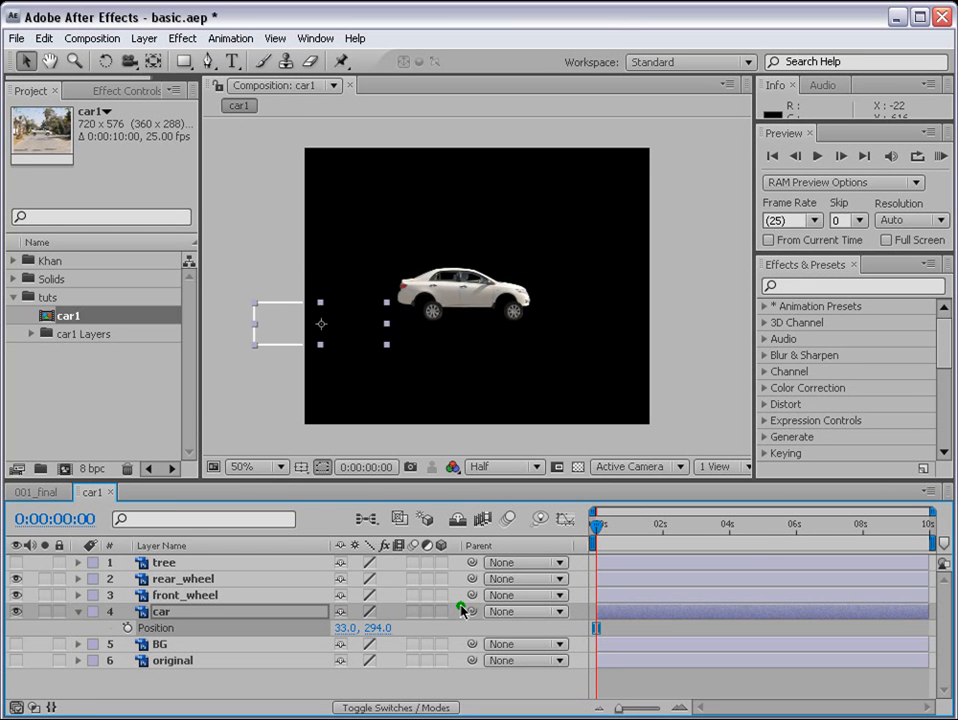
{"action": "key", "text": "ctrl+z"}
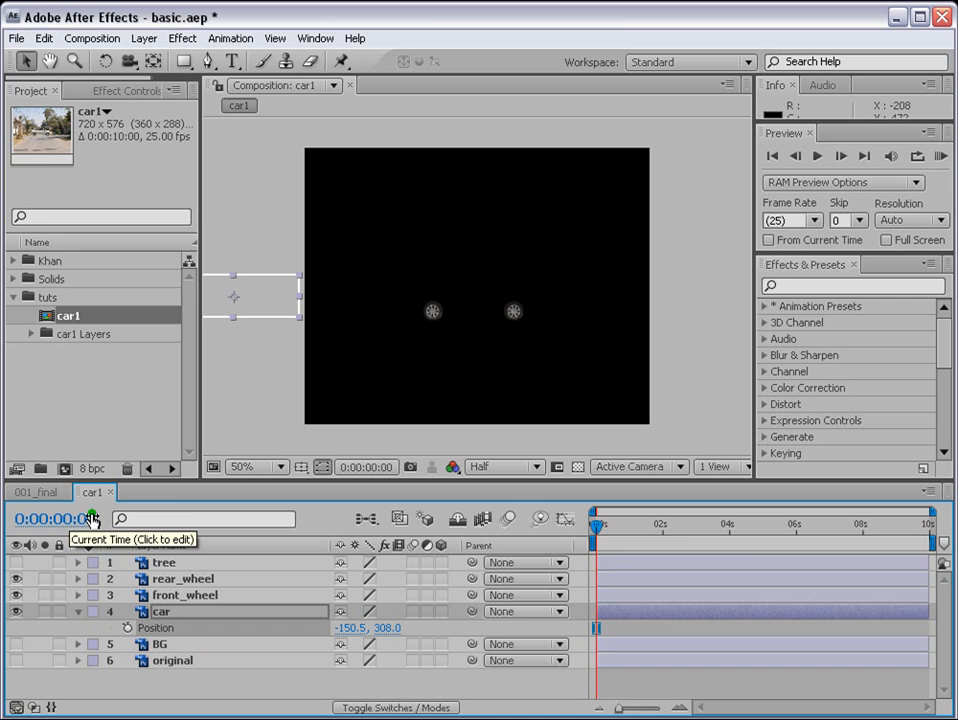
Switch the time display from timecode to frame numbers and back to timecode.
{"action": "left_click_drag", "start_coordinate": [590, 514], "coordinate": [573, 535]}
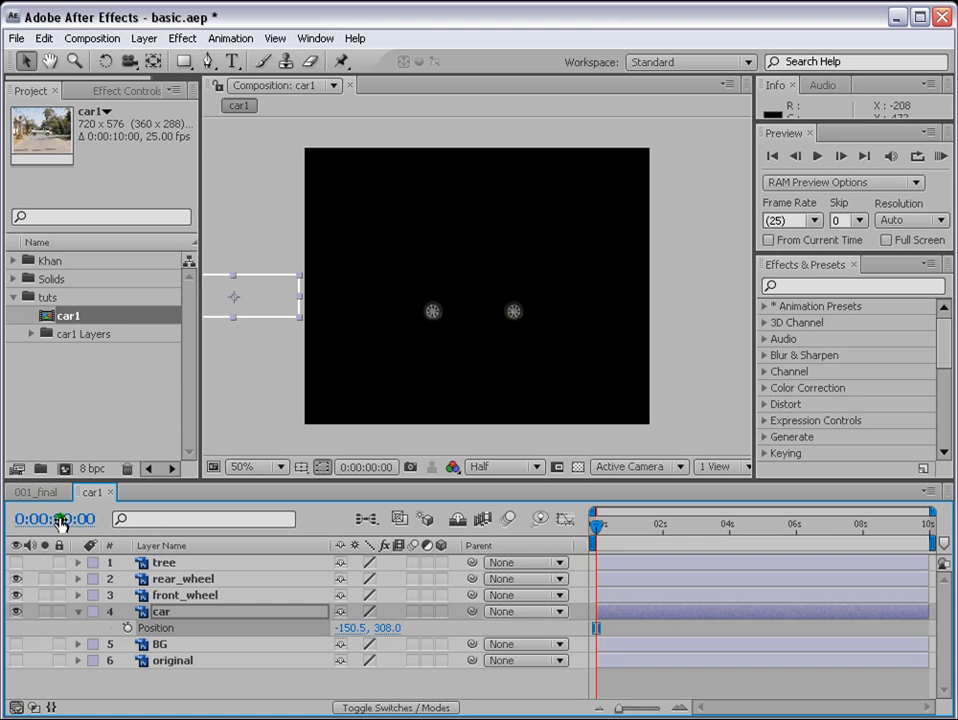
{"action": "left_click", "coordinate": [60, 519], "text": "ctrl"}
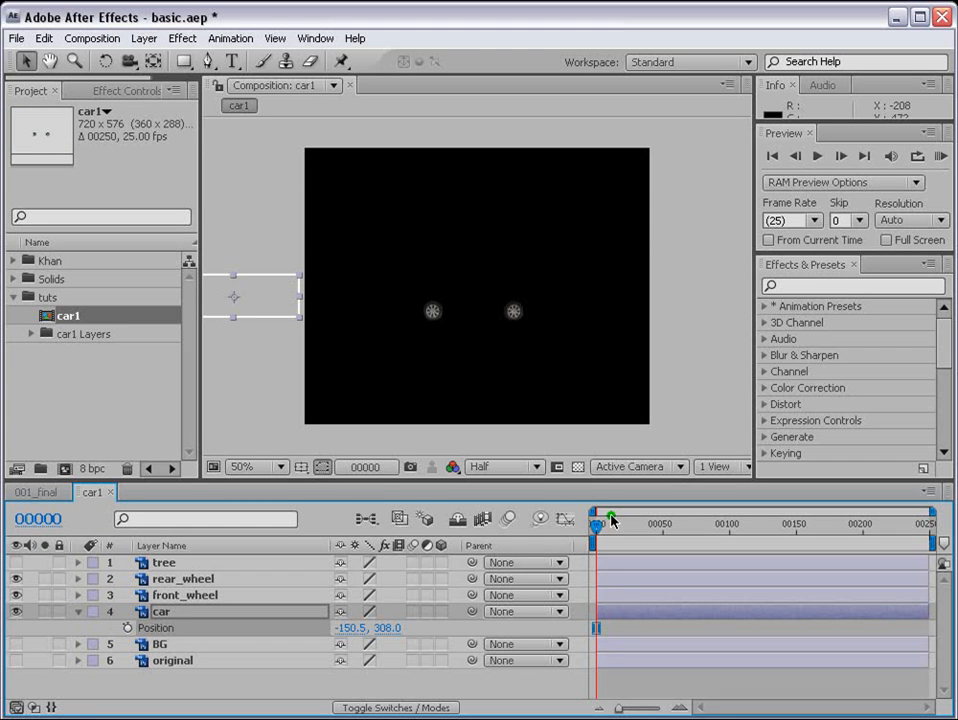
{"action": "left_click_drag", "start_coordinate": [599, 527], "coordinate": [563, 540]}
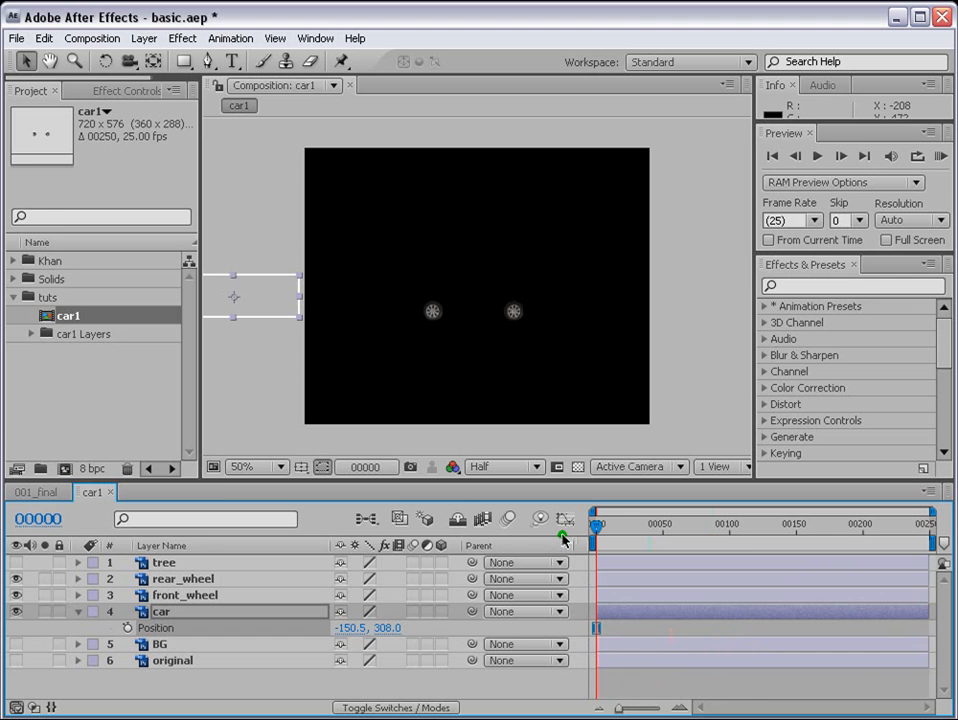
{"action": "left_click", "coordinate": [40, 520], "text": "ctrl"}
{"action": "left_click", "coordinate": [44, 520], "text": "ctrl"}
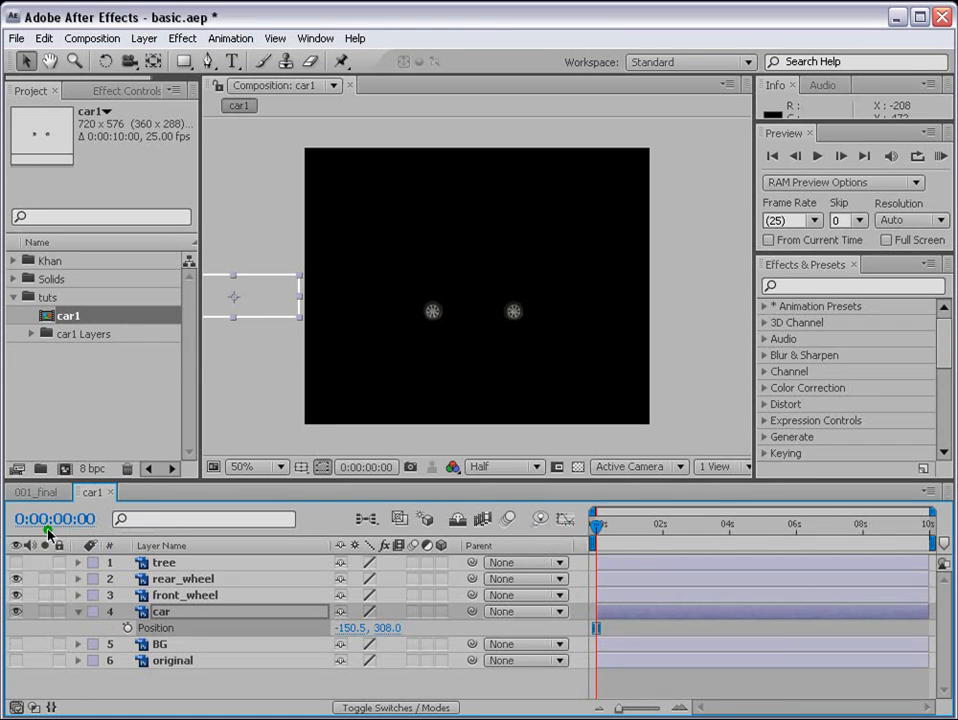
Enable Position keyframing for the car layer at 0:00:00:00.
{"action": "left_click_drag", "start_coordinate": [598, 524], "coordinate": [577, 539]}
{"action": "left_click", "coordinate": [128, 630]}
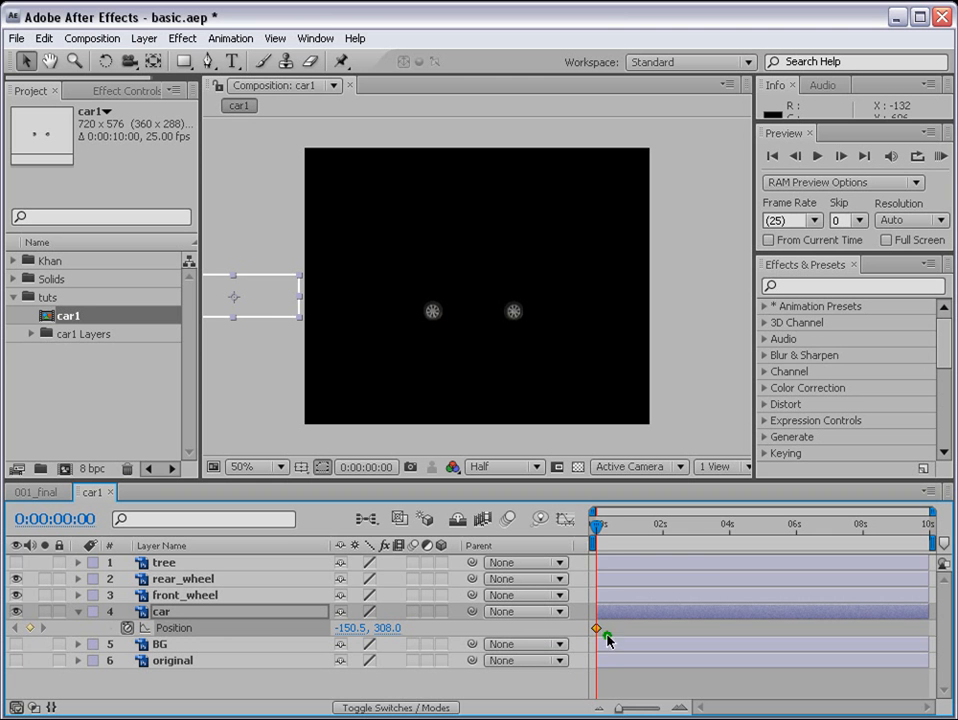
At 0:00:08:00, move the car horizontally past the frame's right edge to about 879.5, 308 as a second Position keyframe.
{"action": "left_click", "coordinate": [620, 526]}
{"action": "left_click_drag", "start_coordinate": [620, 527], "coordinate": [583, 522]}
{"action": "left_click_drag", "start_coordinate": [599, 528], "coordinate": [862, 526]}
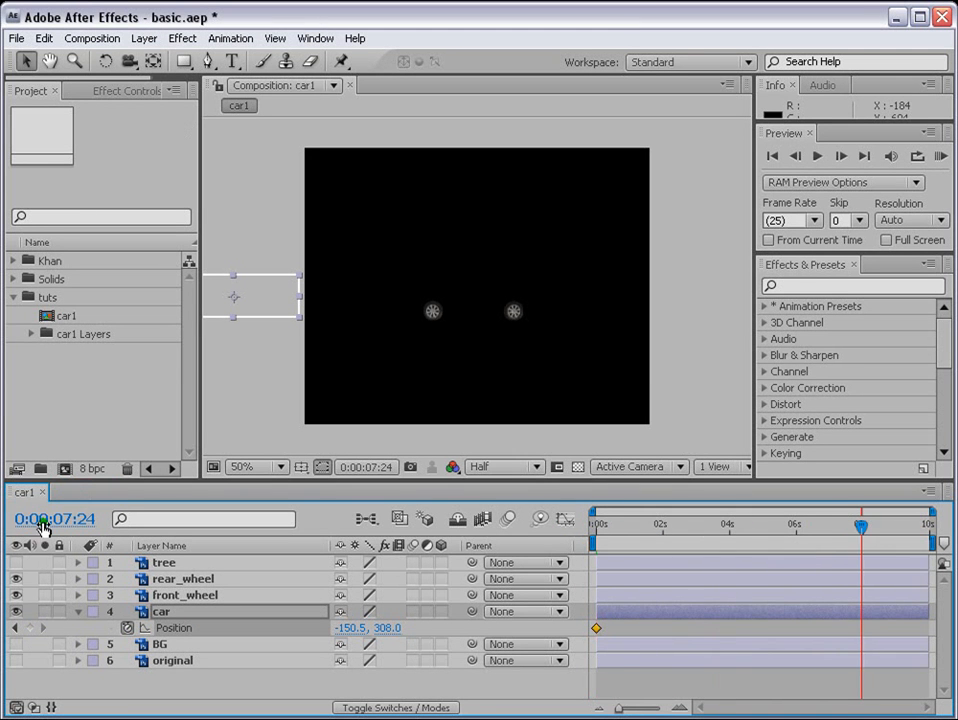
{"action": "left_click_drag", "start_coordinate": [862, 530], "coordinate": [863, 532]}
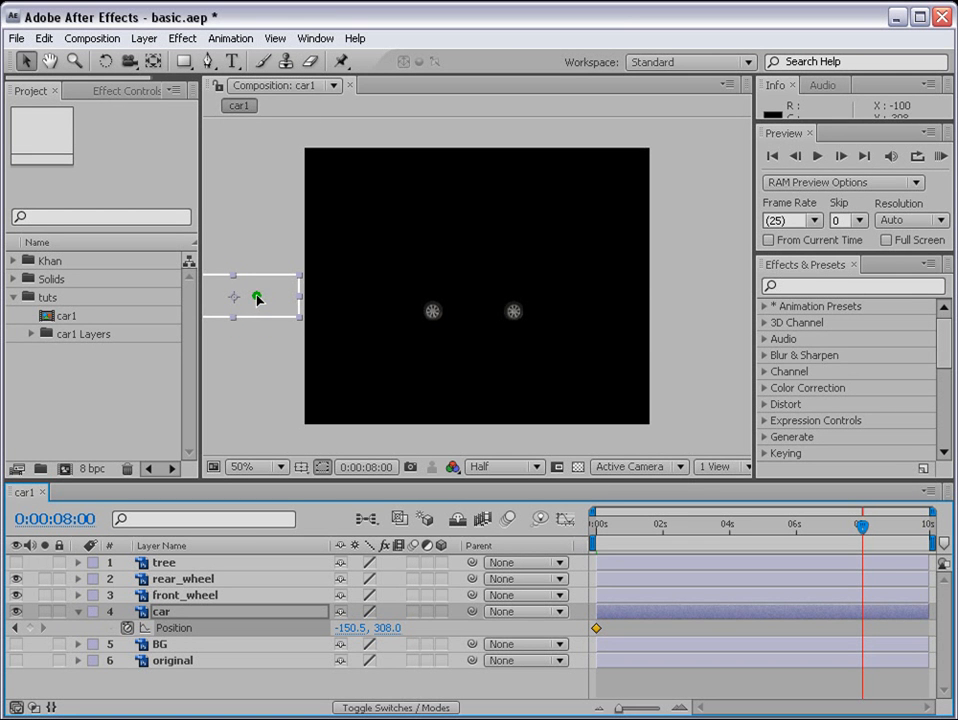
{"action": "left_click_drag", "start_coordinate": [257, 297], "coordinate": [775, 305]}
{"action": "left_click_drag", "start_coordinate": [736, 447], "coordinate": [737, 449]}
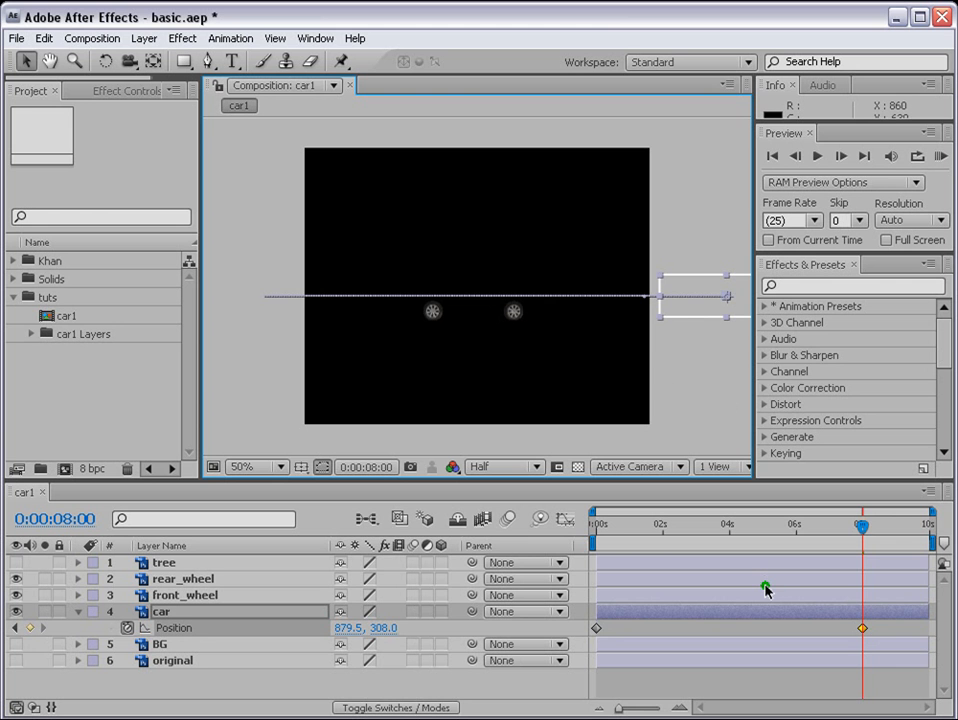
Return to 0:00:00:00 and play a RAM preview of the car's movement.
{"action": "left_click_drag", "start_coordinate": [791, 524], "coordinate": [483, 547]}
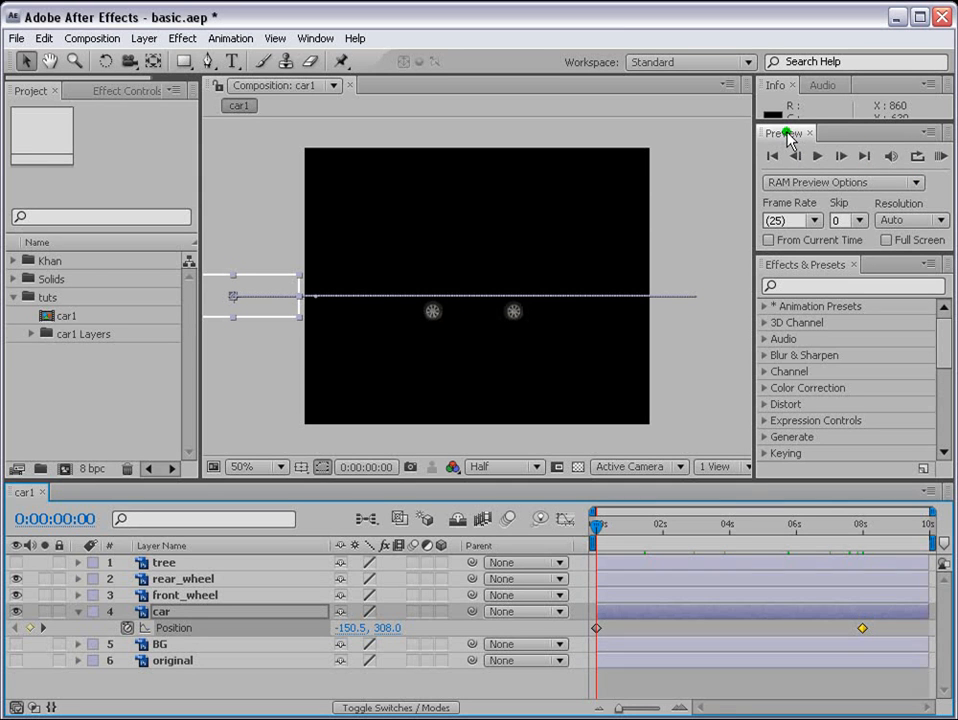
{"action": "left_click", "coordinate": [940, 157]}
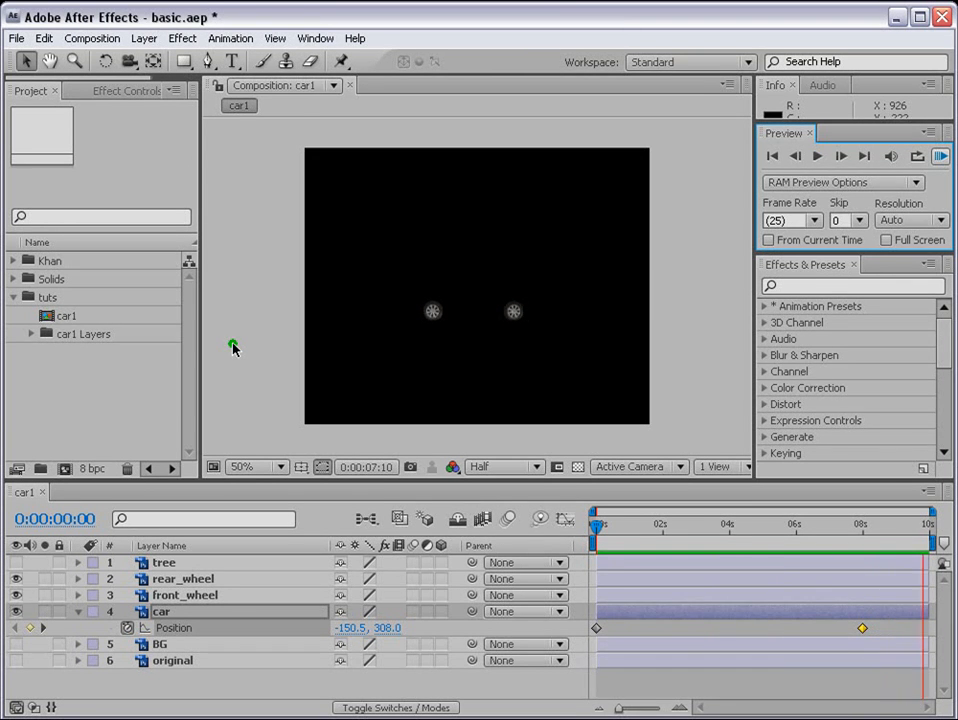
{"action": "left_click", "coordinate": [941, 157]}
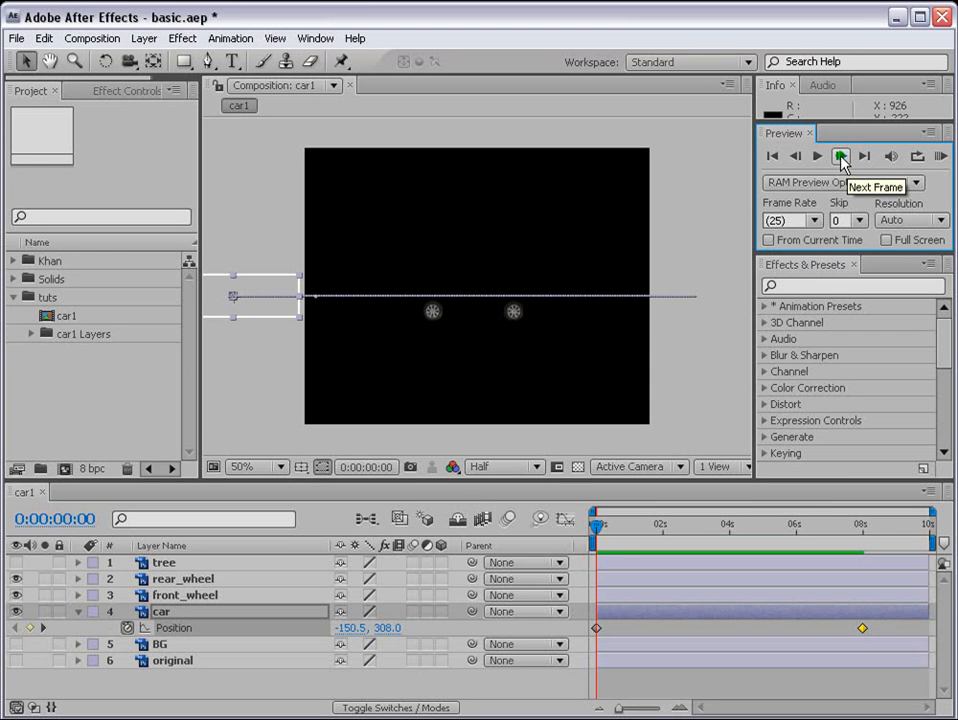
Step through the car animation frame by frame, forward and backward, and start normal playback.
{"action": "left_click", "coordinate": [841, 158]}
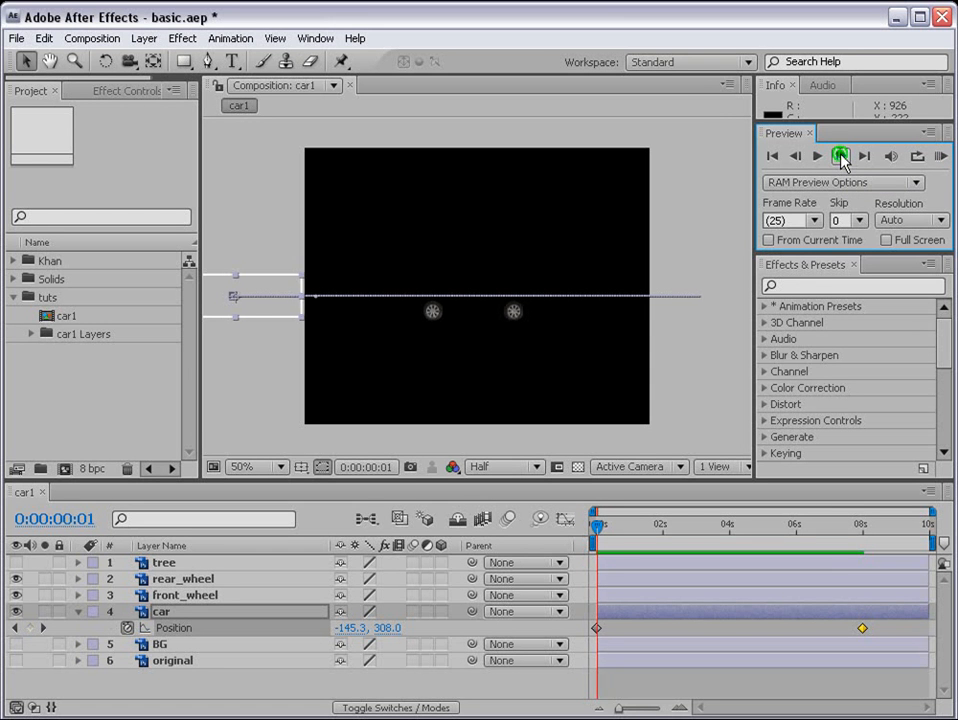
{"action": "left_click", "coordinate": [841, 158]}
{"action": "left_click", "coordinate": [842, 158]}
{"action": "left_click", "coordinate": [842, 158]}
{"action": "left_click", "coordinate": [846, 158]}
{"action": "left_click", "coordinate": [798, 157]}
{"action": "left_click", "coordinate": [798, 157]}
{"action": "left_click", "coordinate": [797, 158]}
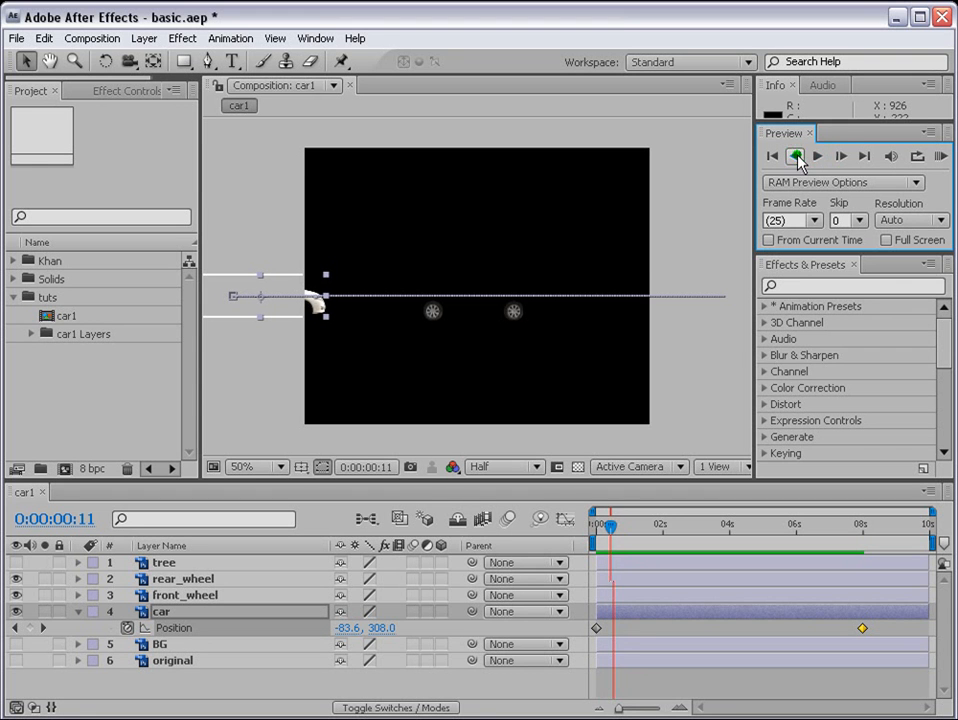
{"action": "left_click", "coordinate": [815, 160]}
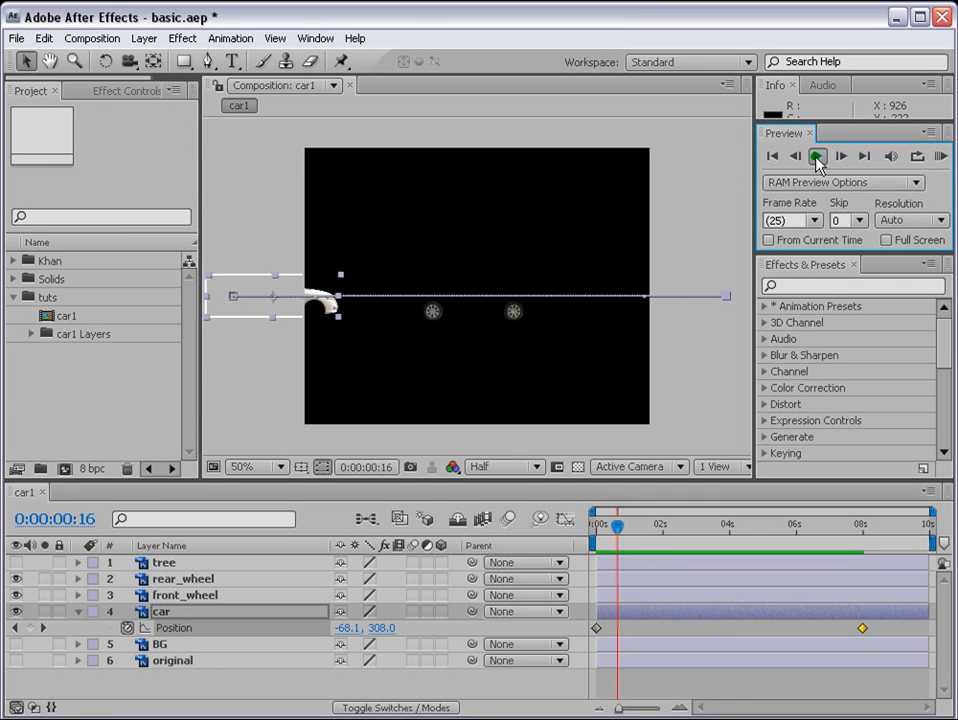
Stop playback and scrub the first second of the timeline to compare the car's motion with the wheels, returning to 0:00:00:00.
{"action": "left_click", "coordinate": [818, 160]}
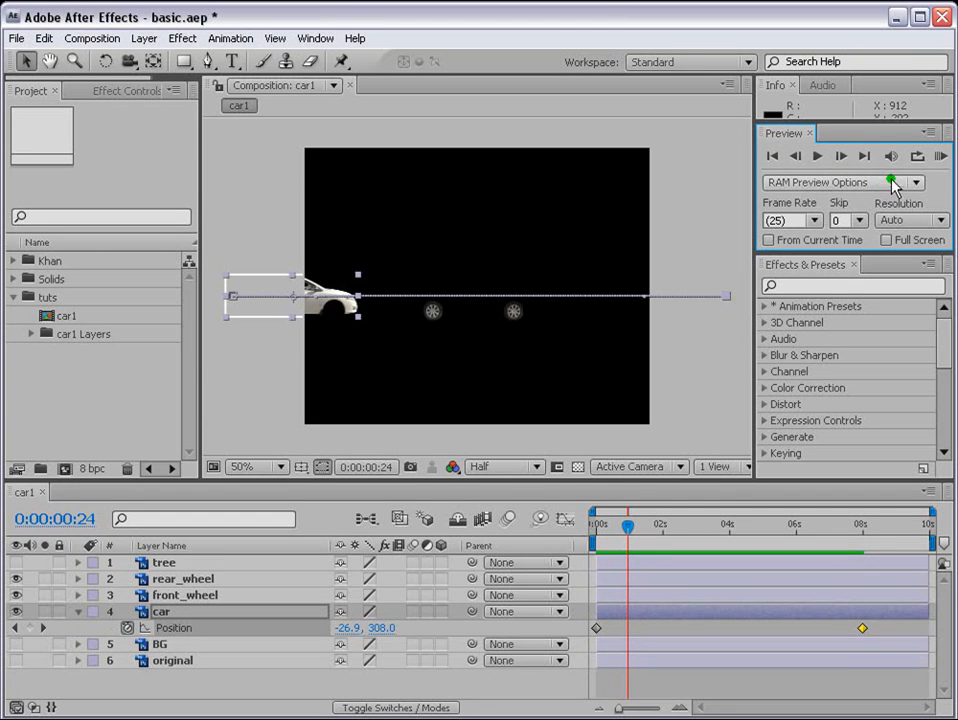
{"action": "key", "text": "Home"}
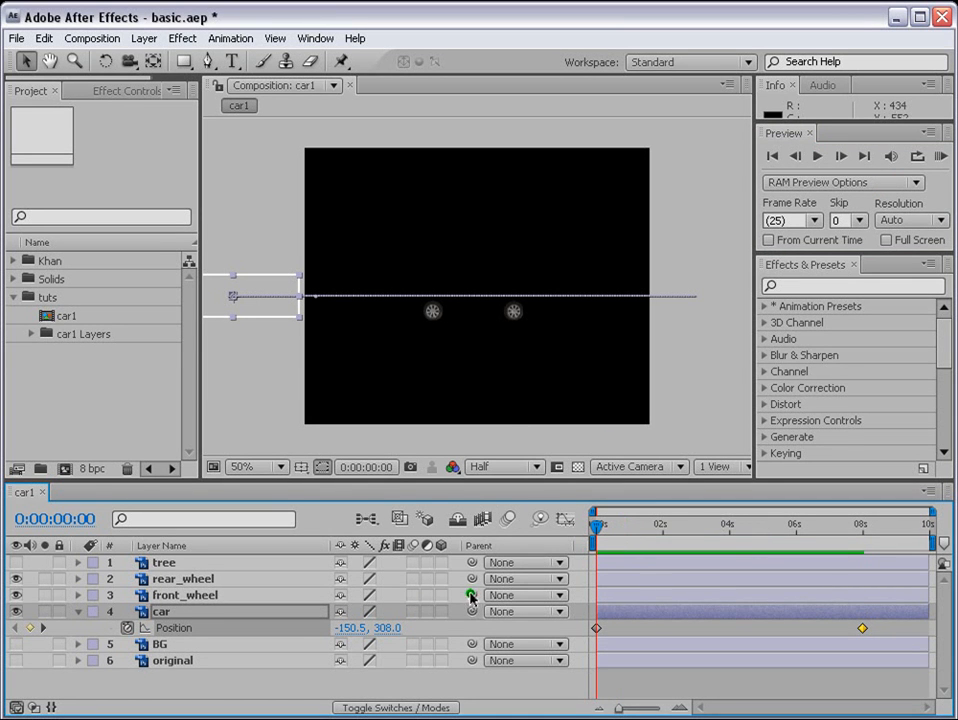
{"action": "left_click", "coordinate": [648, 626]}
{"action": "left_click", "coordinate": [603, 528]}
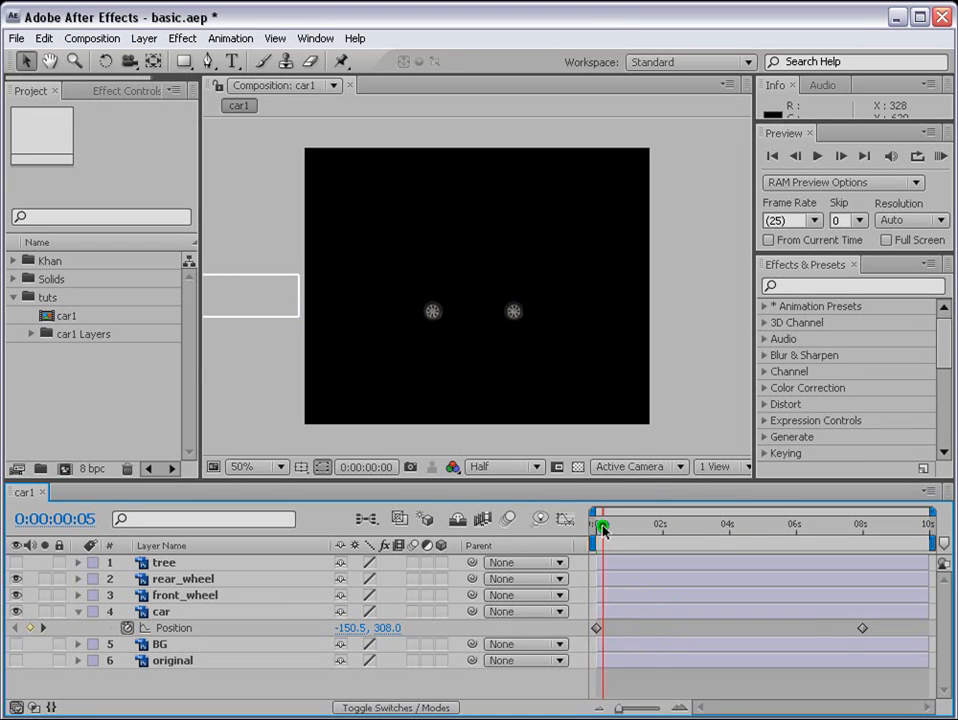
{"action": "left_click_drag", "start_coordinate": [603, 528], "coordinate": [631, 527]}
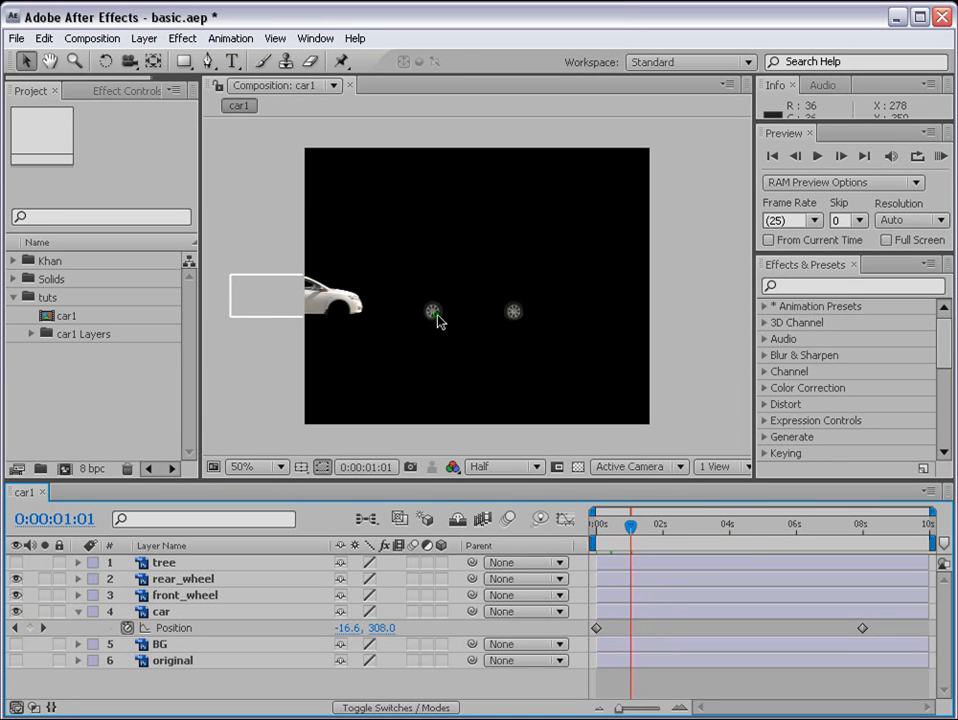
{"action": "left_click_drag", "start_coordinate": [630, 524], "coordinate": [564, 526]}
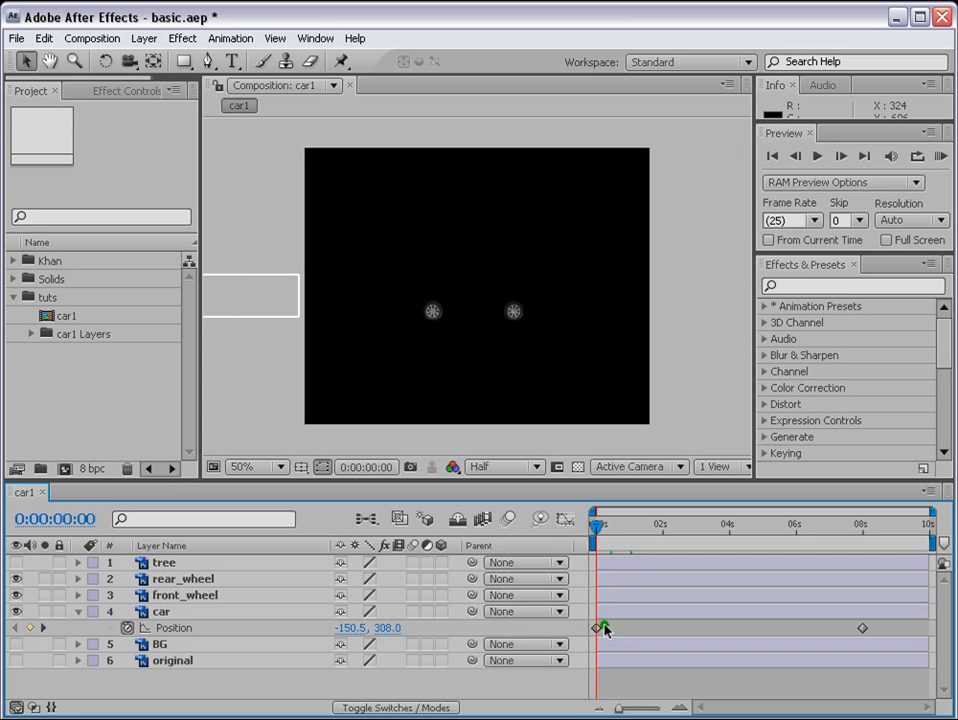
Try moving the rear_wheel layer outside the frame to the car's starting position, and undo the move.
{"action": "left_click", "coordinate": [158, 595]}
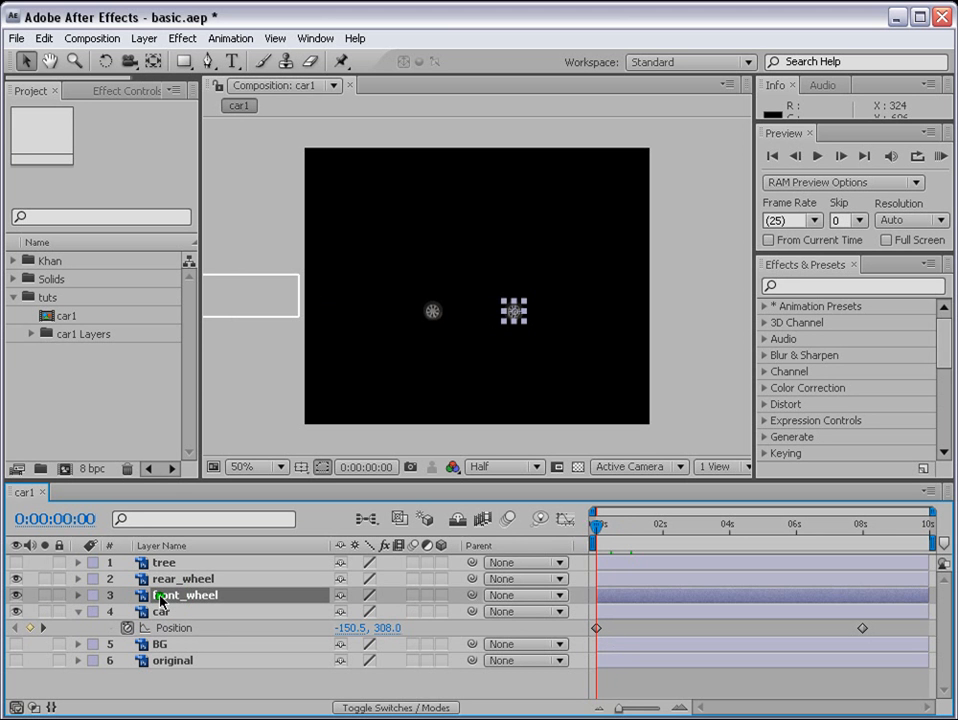
{"action": "left_click", "coordinate": [188, 580]}
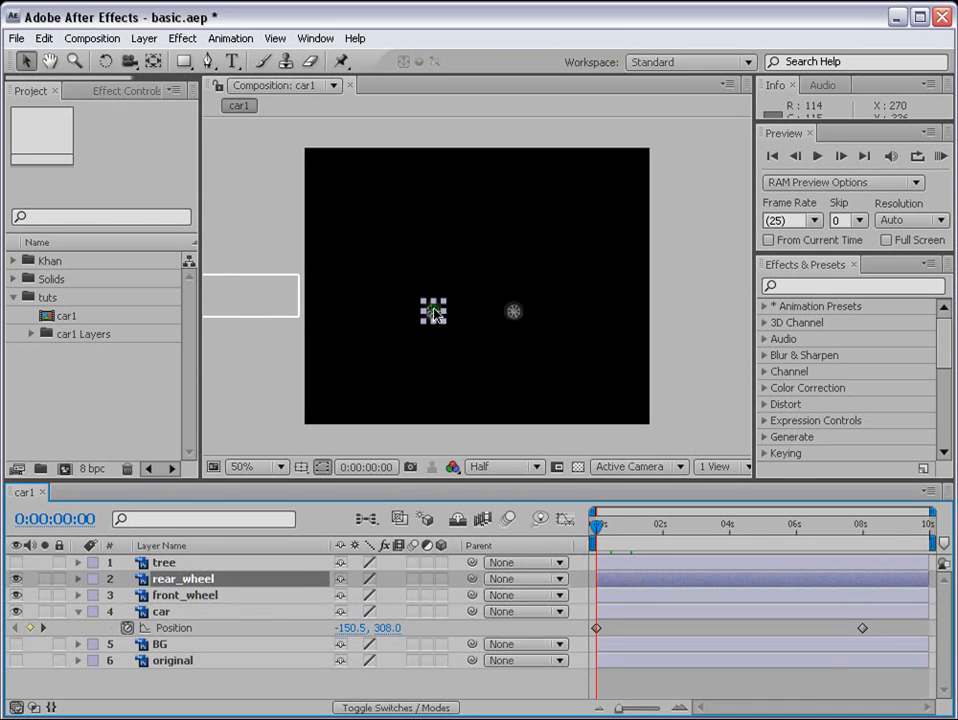
{"action": "left_click_drag", "start_coordinate": [430, 313], "coordinate": [266, 315]}
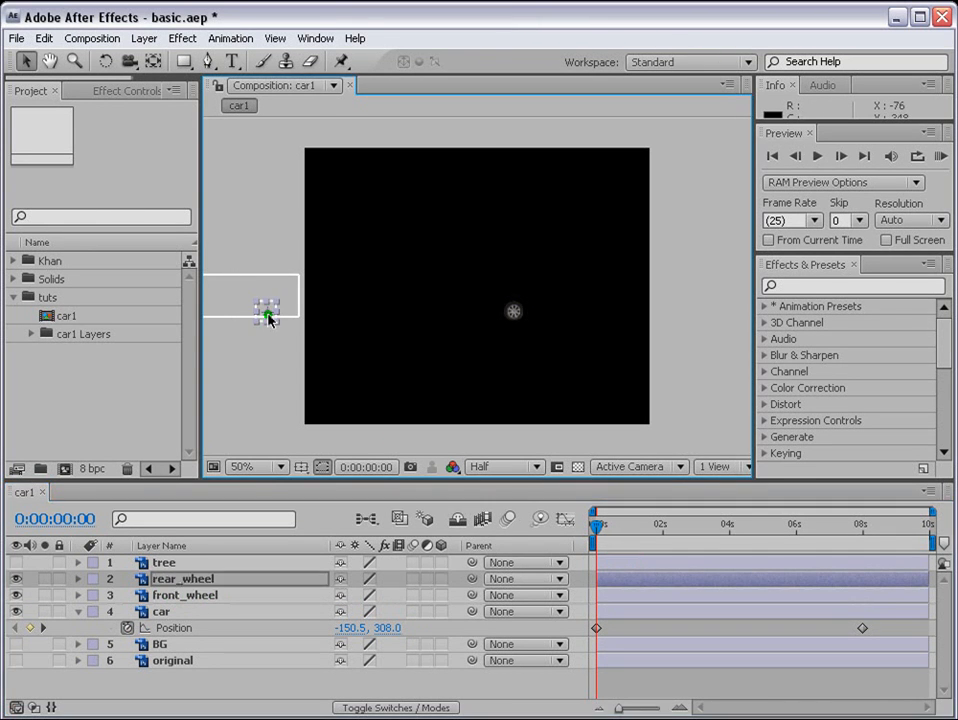
{"action": "key", "text": "ctrl+z"}
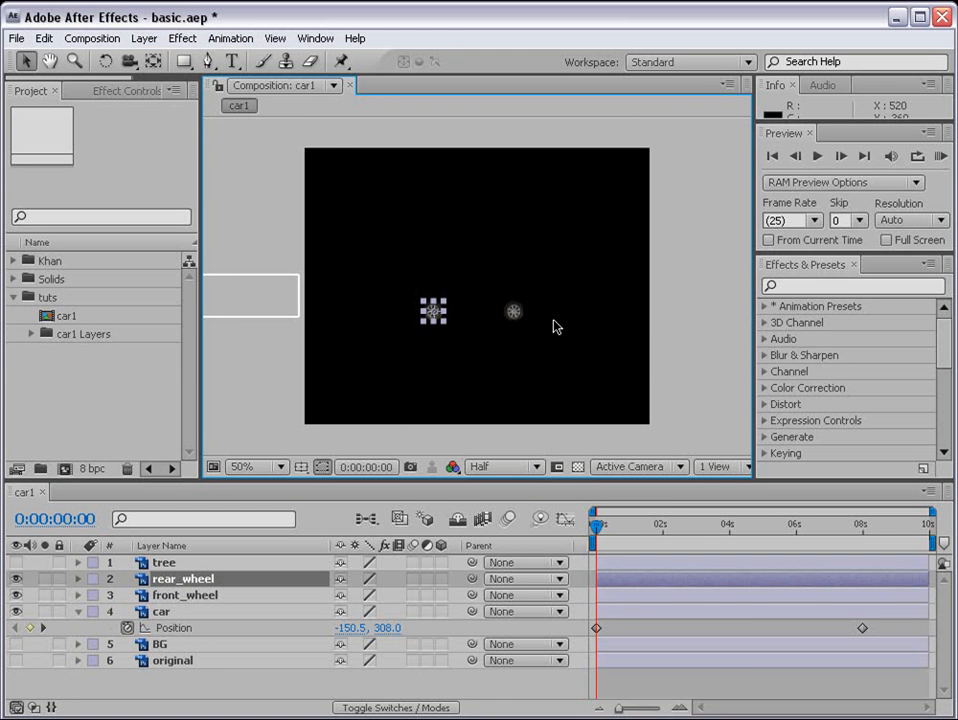
Examine the car's position relative to the wheels at 0:00:04:14, 0:00:01:02 and 0:00:01:19, and return to 0:00:00:00.
{"action": "left_click", "coordinate": [748, 523]}
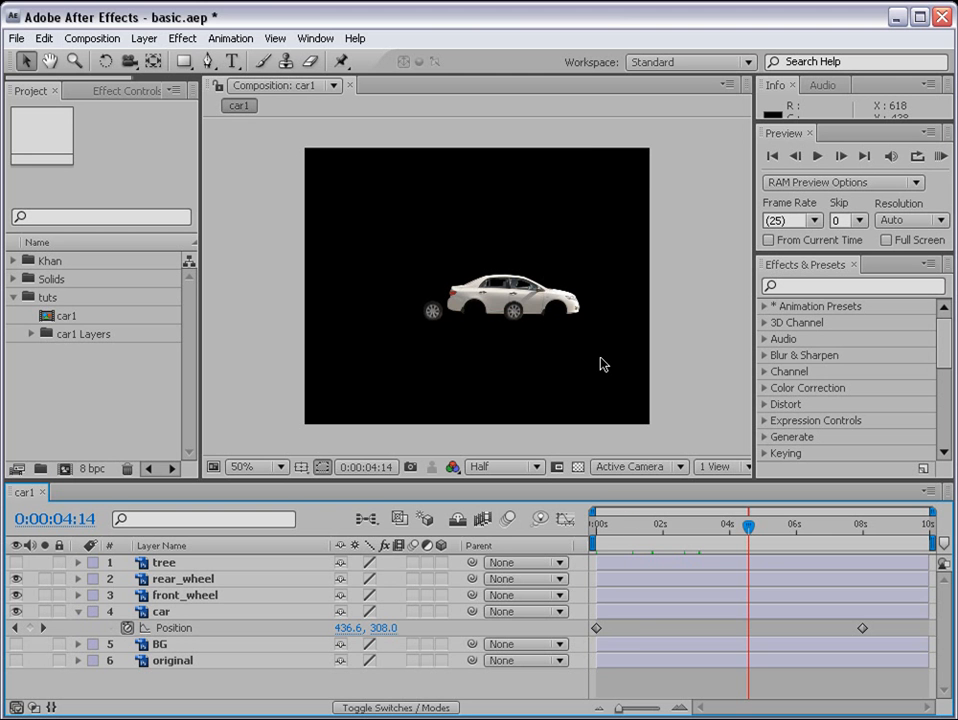
{"action": "left_click_drag", "start_coordinate": [628, 522], "coordinate": [632, 524]}
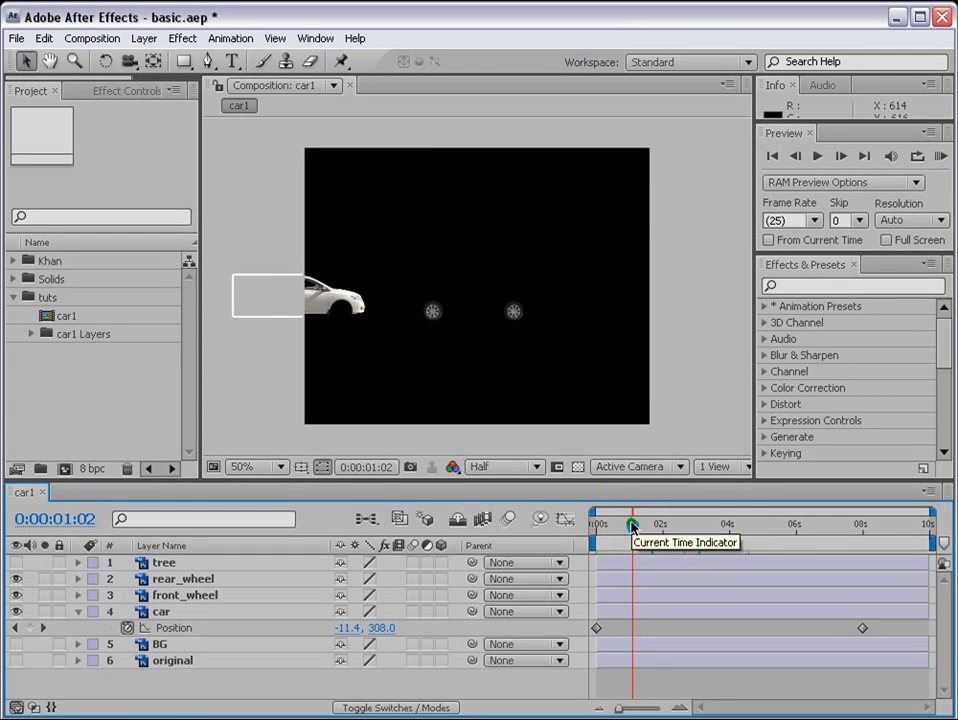
{"action": "left_click", "coordinate": [656, 524]}
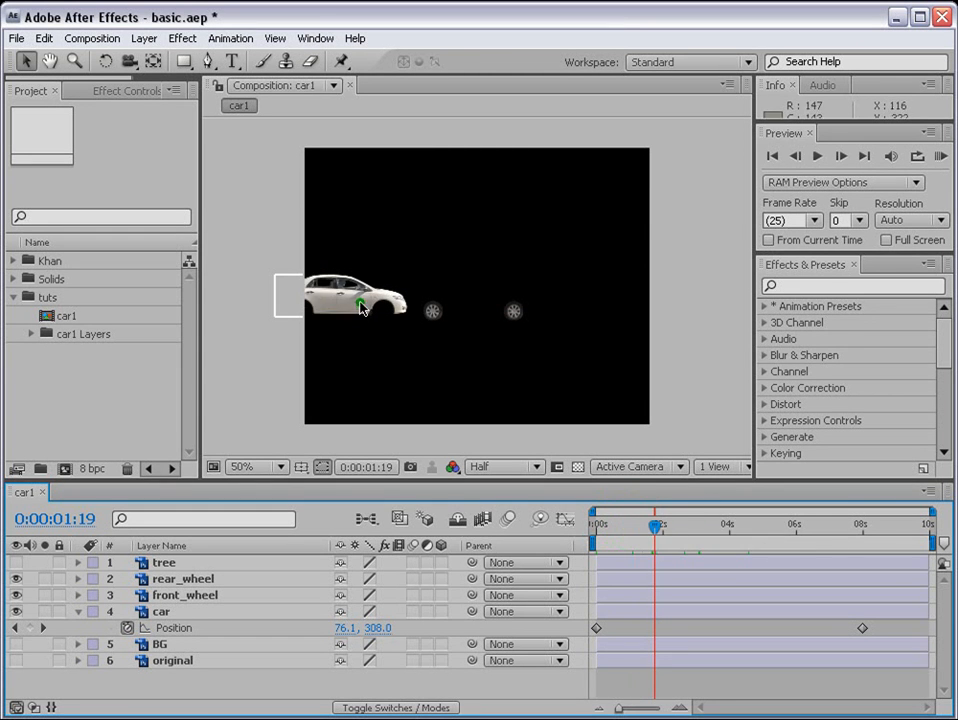
{"action": "key", "text": "Home"}
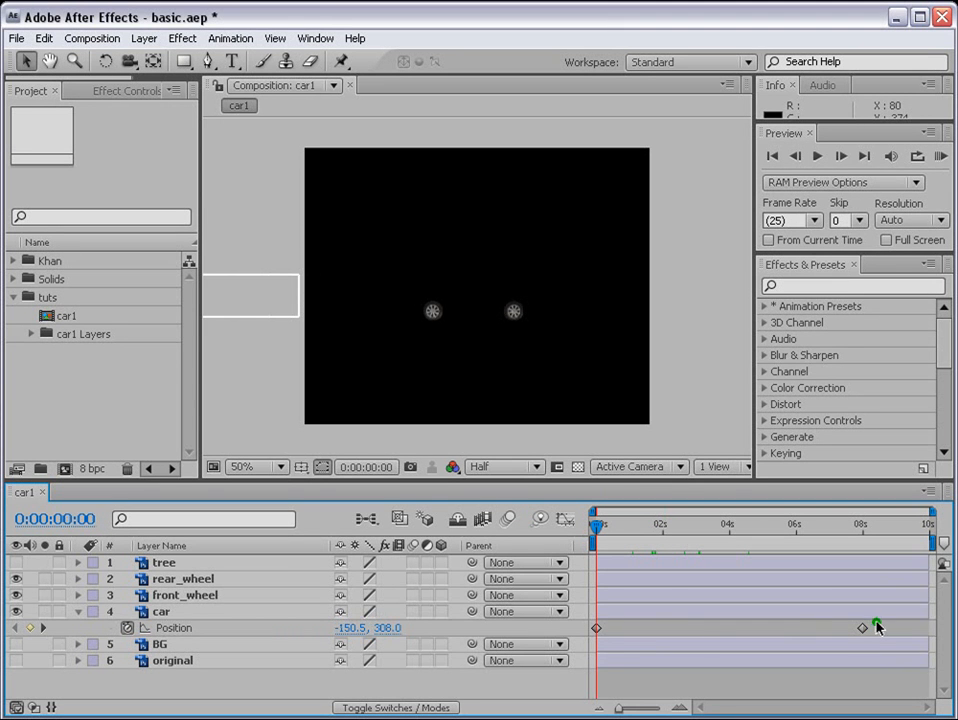
Delete both of the car's Position keyframes and move the car back over its wheels at about 349.5, 308.
{"action": "left_click_drag", "start_coordinate": [877, 627], "coordinate": [588, 638]}
{"action": "key", "text": "Delete"}
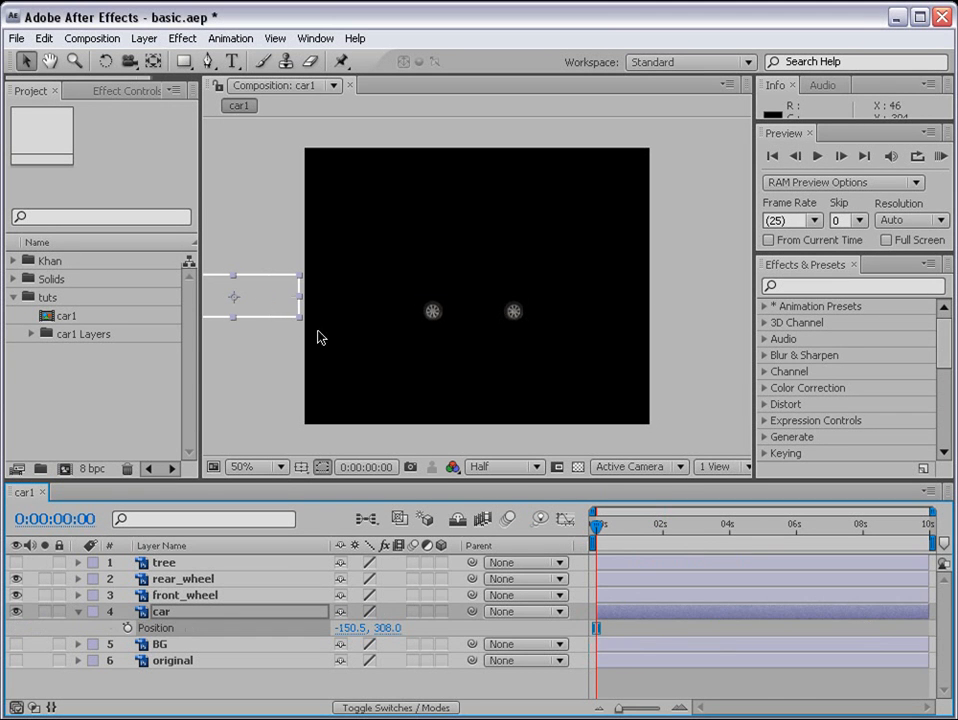
{"action": "left_click_drag", "start_coordinate": [259, 301], "coordinate": [507, 307]}
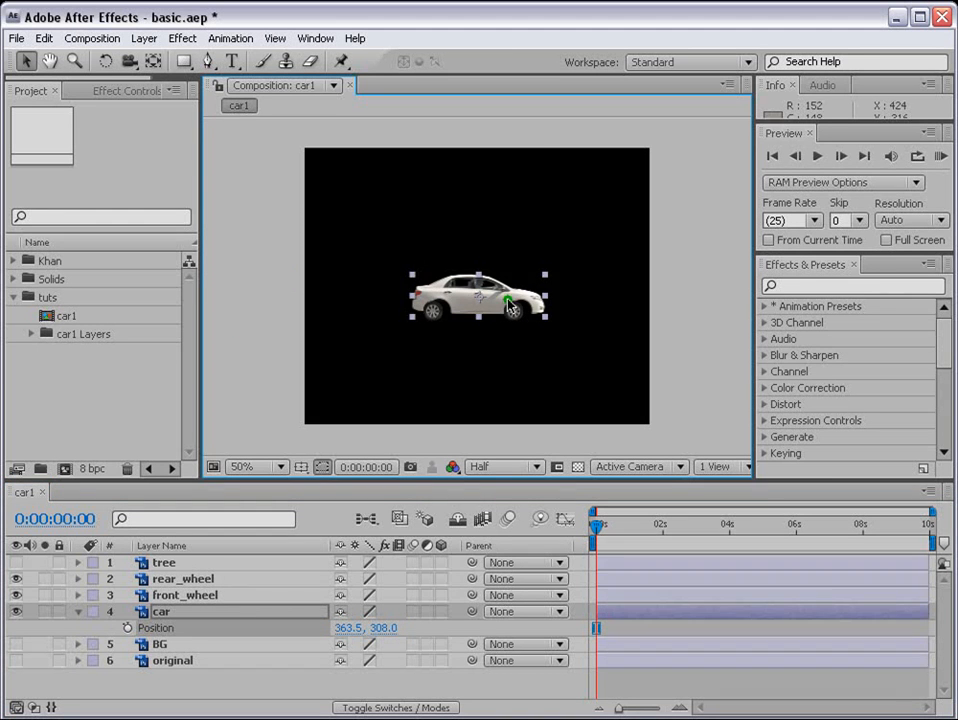
{"action": "left_click_drag", "start_coordinate": [504, 305], "coordinate": [500, 301]}
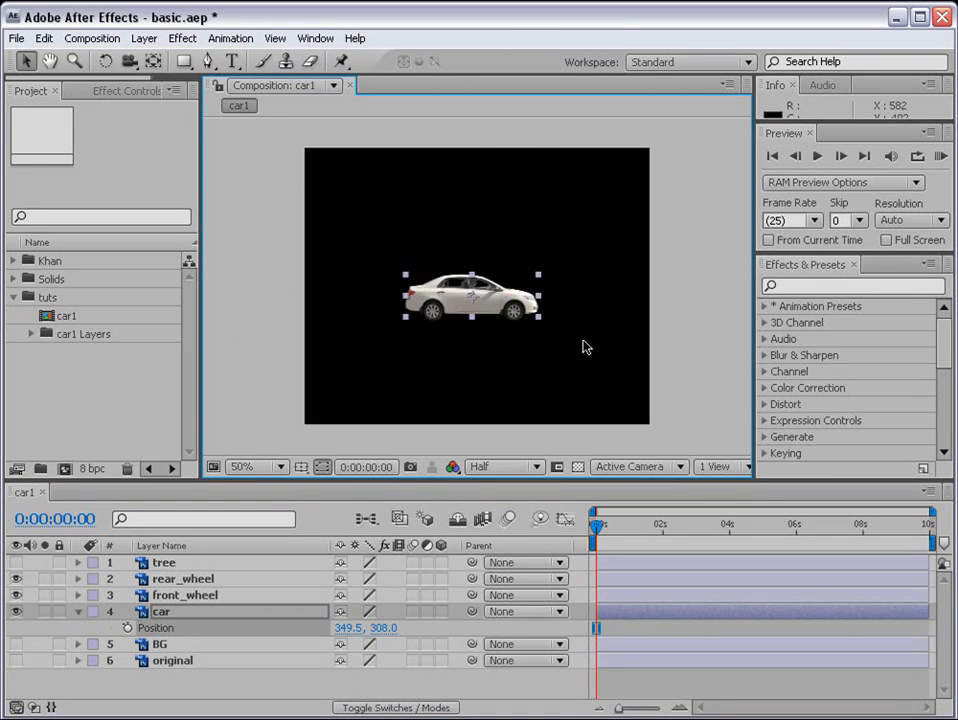
Magnify the composition view to 200% and set its preview resolution to Full.
{"action": "scroll", "coordinate": [504, 341], "scroll_direction": "up", "scroll_amount": 1}
{"action": "scroll", "coordinate": [504, 341], "scroll_direction": "down", "scroll_amount": 1}
{"action": "scroll", "coordinate": [505, 345], "scroll_direction": "up", "scroll_amount": 1}
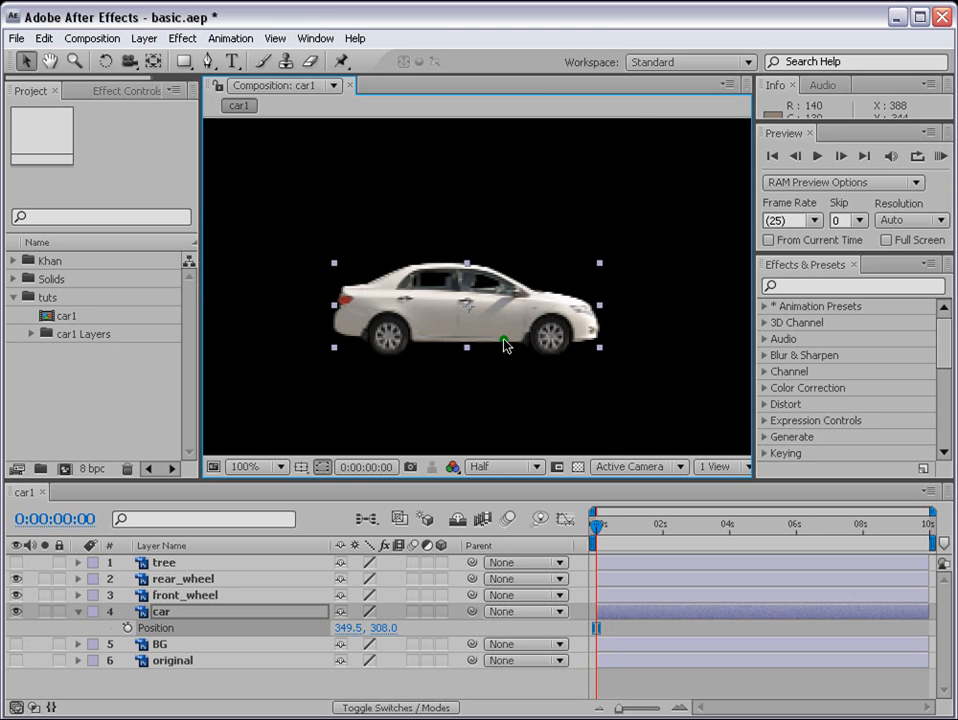
{"action": "scroll", "coordinate": [505, 345], "scroll_direction": "down", "scroll_amount": 1}
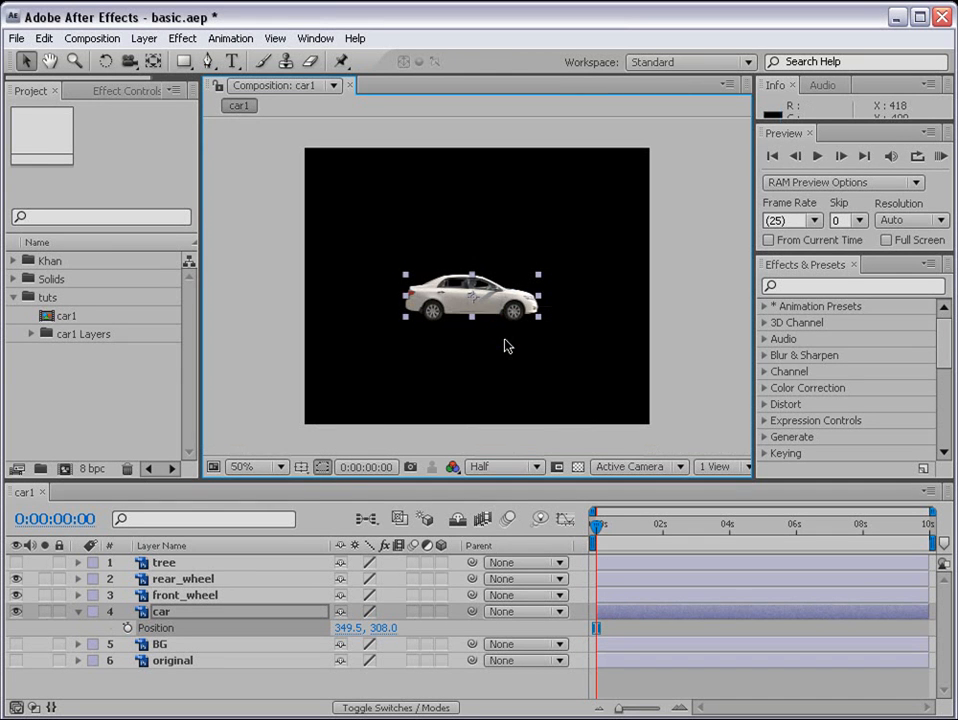
{"action": "left_click", "coordinate": [258, 468]}
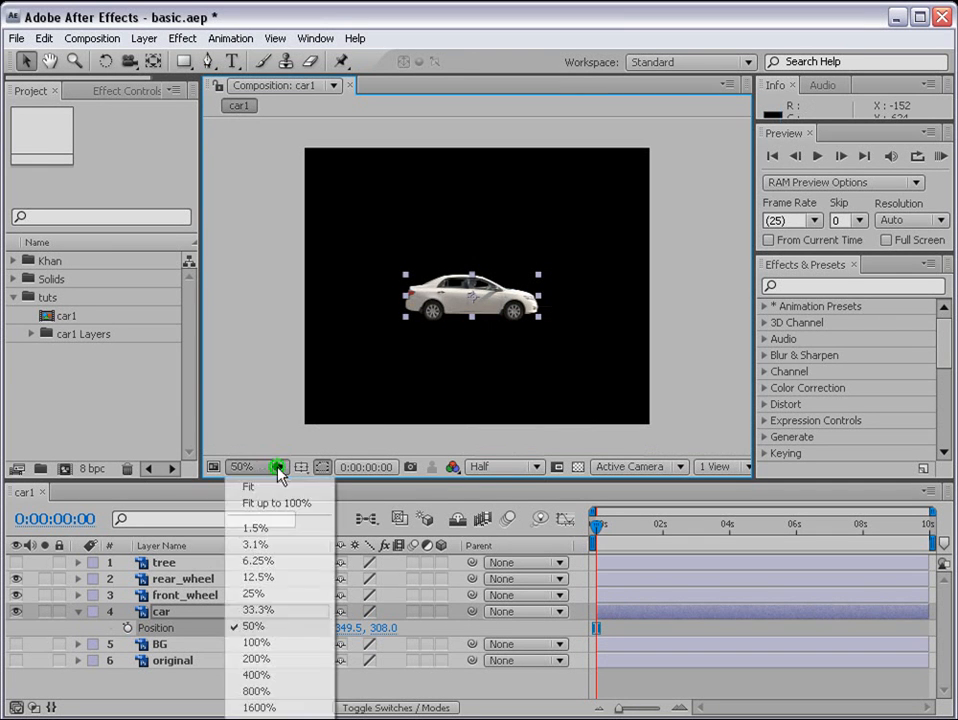
{"action": "left_click", "coordinate": [266, 645]}
{"action": "left_click", "coordinate": [278, 465]}
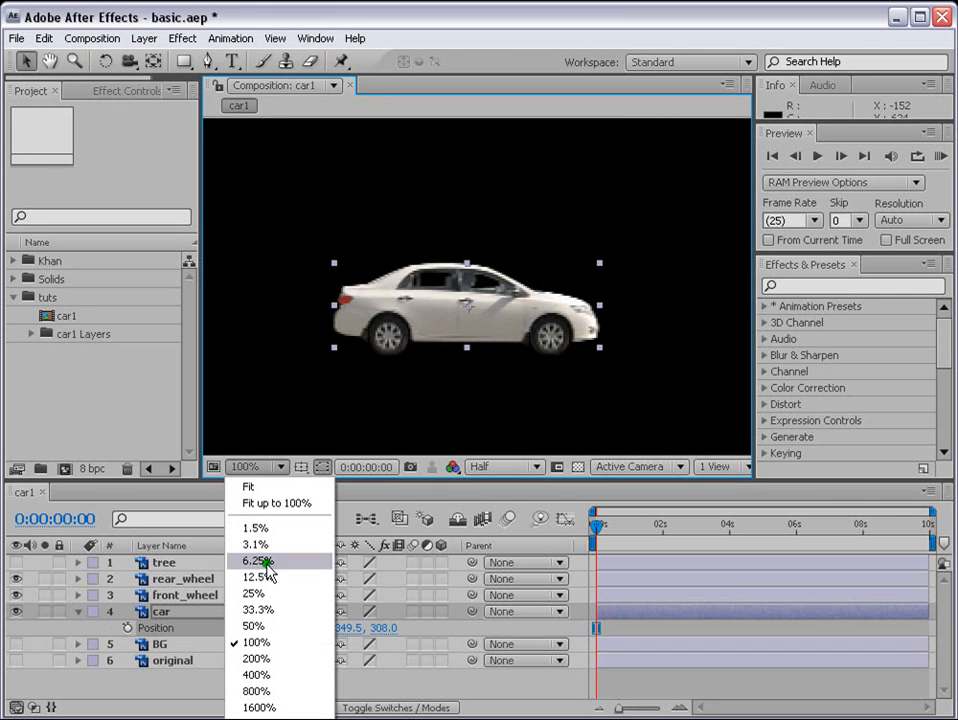
{"action": "left_click", "coordinate": [258, 657]}
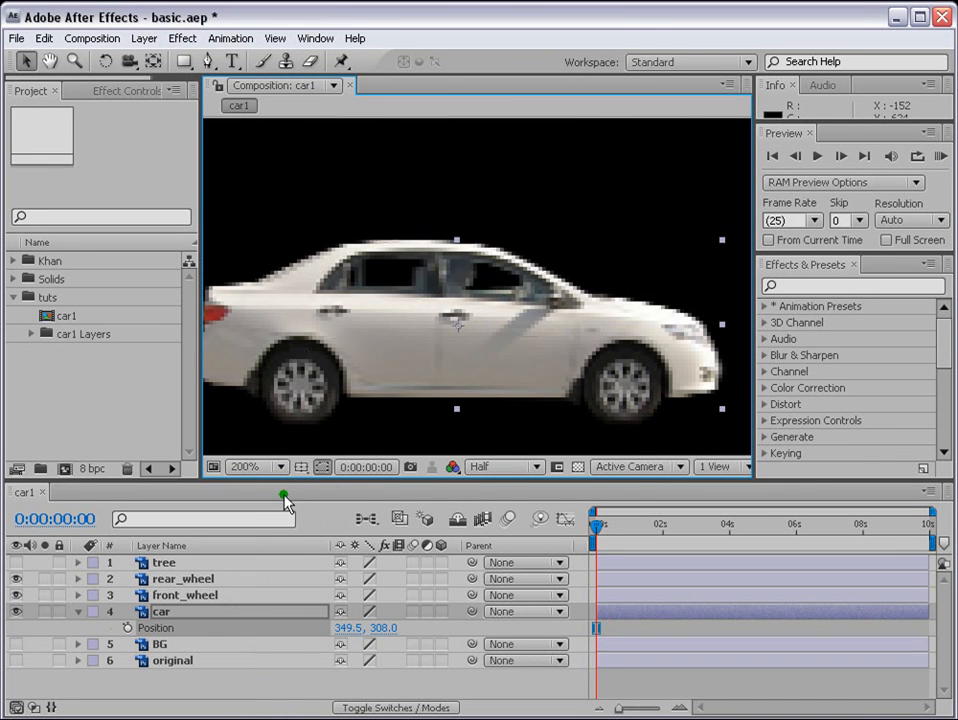
{"action": "left_click", "coordinate": [530, 467]}
{"action": "left_click", "coordinate": [520, 512]}
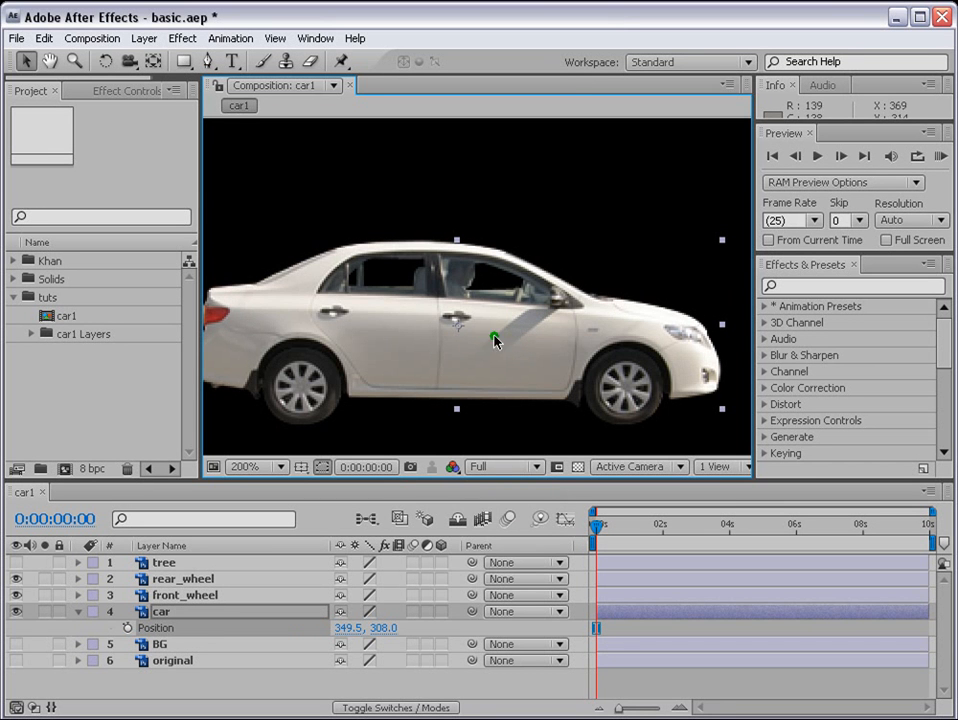
Try Quarter and another reduced preview resolution for the composition view, and restore Full resolution.
{"action": "left_click", "coordinate": [534, 468]}
{"action": "left_click", "coordinate": [505, 564]}
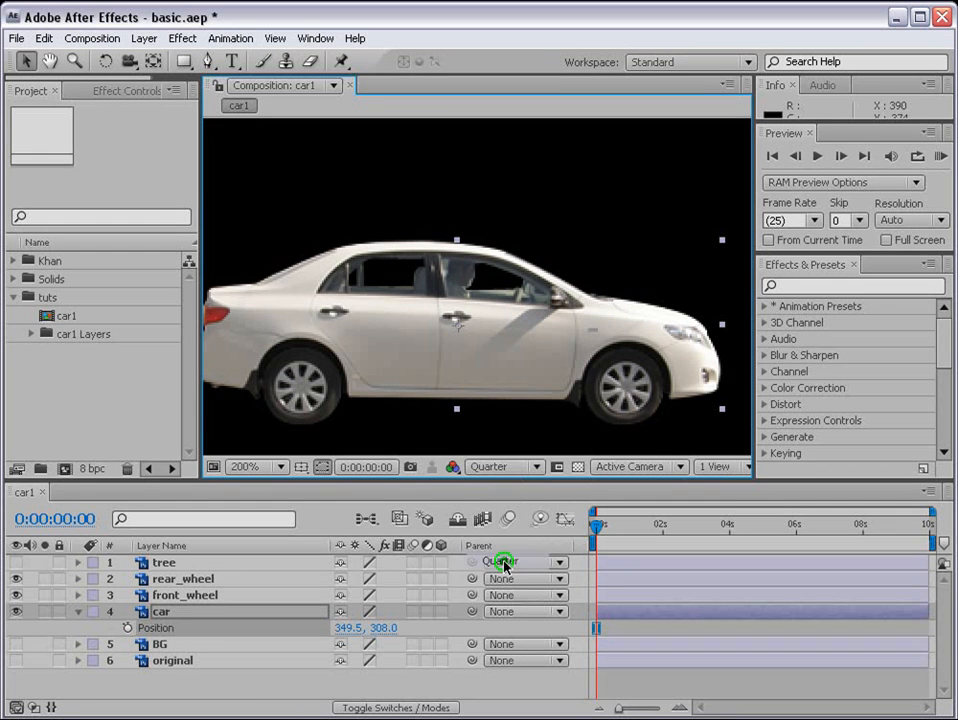
{"action": "left_click", "coordinate": [535, 467]}
{"action": "left_click", "coordinate": [518, 546]}
{"action": "left_click", "coordinate": [535, 467]}
{"action": "left_click", "coordinate": [520, 512]}
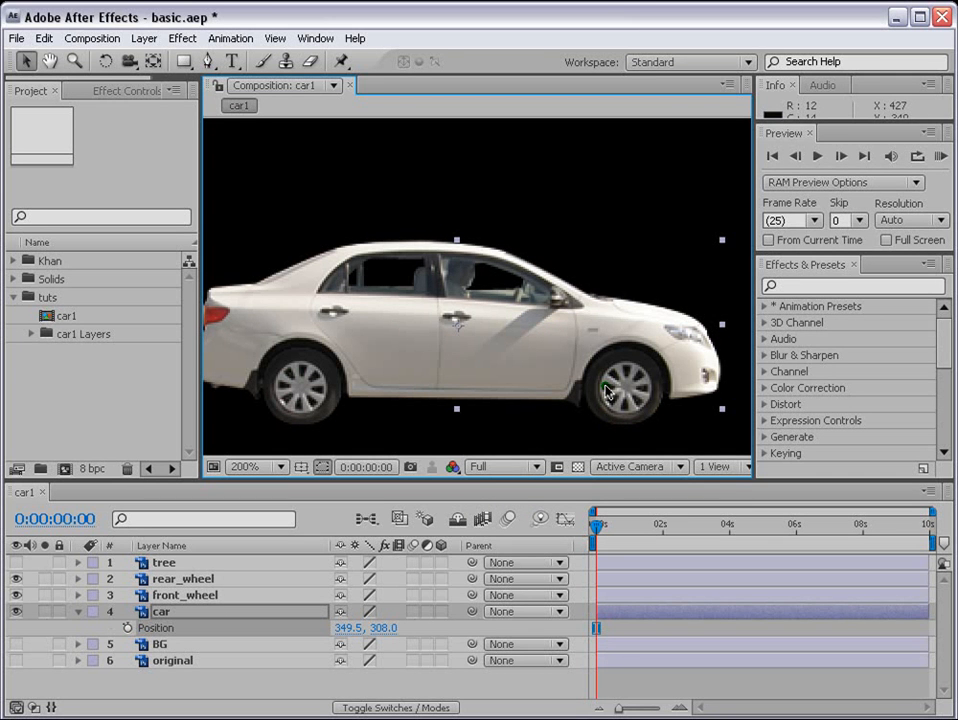
Set the composition view to 50% and examine the car at several magnifications up to 400%.
{"action": "left_click", "coordinate": [281, 467]}
{"action": "left_click", "coordinate": [258, 626]}
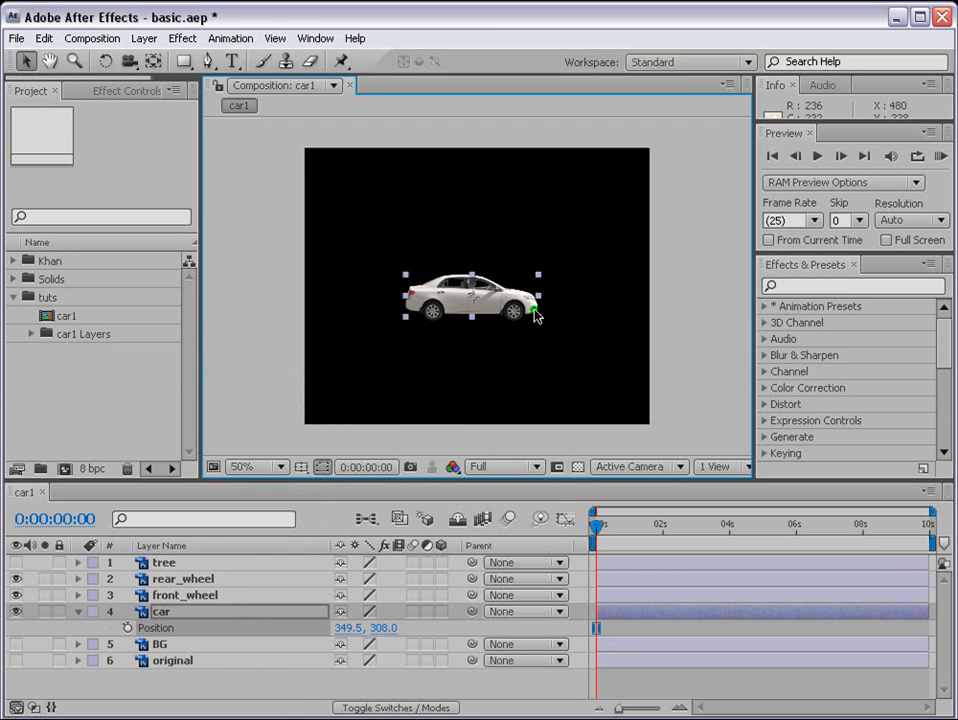
{"action": "scroll", "coordinate": [541, 310], "scroll_direction": "up", "scroll_amount": 1}
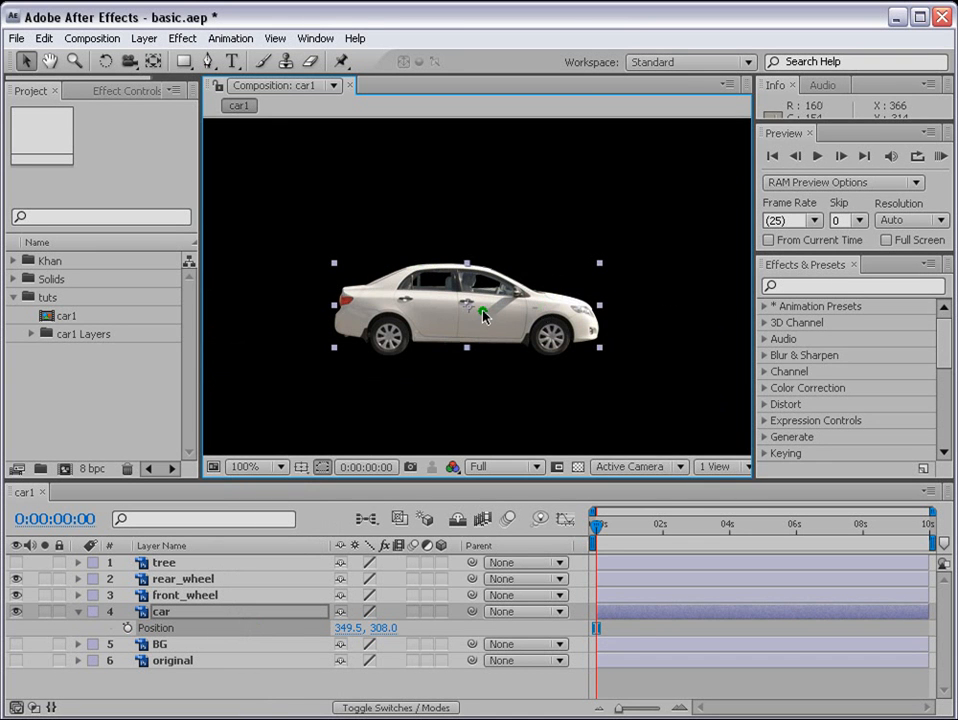
{"action": "scroll", "coordinate": [490, 372], "scroll_direction": "up", "scroll_amount": 1}
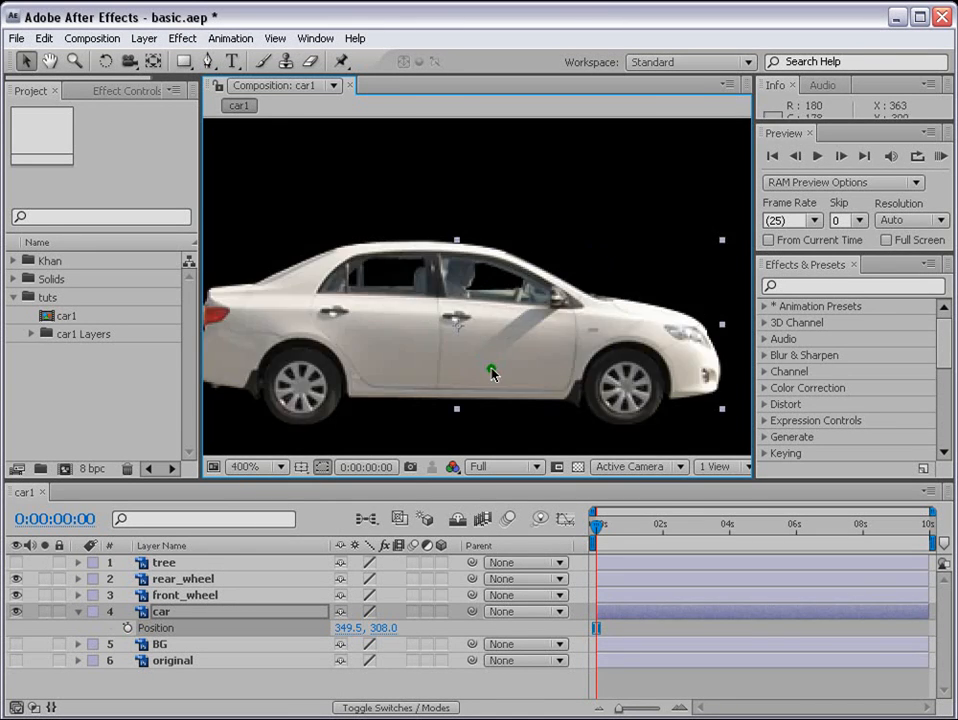
{"action": "scroll", "coordinate": [491, 373], "scroll_direction": "down", "scroll_amount": 1}
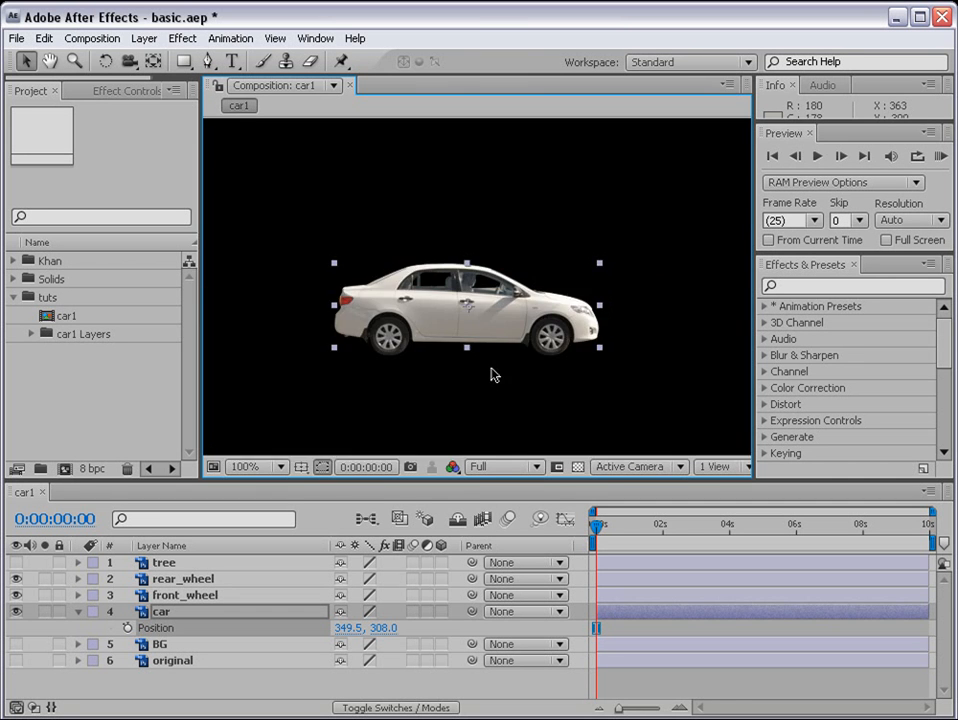
{"action": "scroll", "coordinate": [491, 374], "scroll_direction": "up", "scroll_amount": 2}
{"action": "scroll", "coordinate": [492, 374], "scroll_direction": "down", "scroll_amount": 2}
Select the car layer and nudge it four steps to the left and four steps back to the right.
{"action": "left_click", "coordinate": [620, 631]}
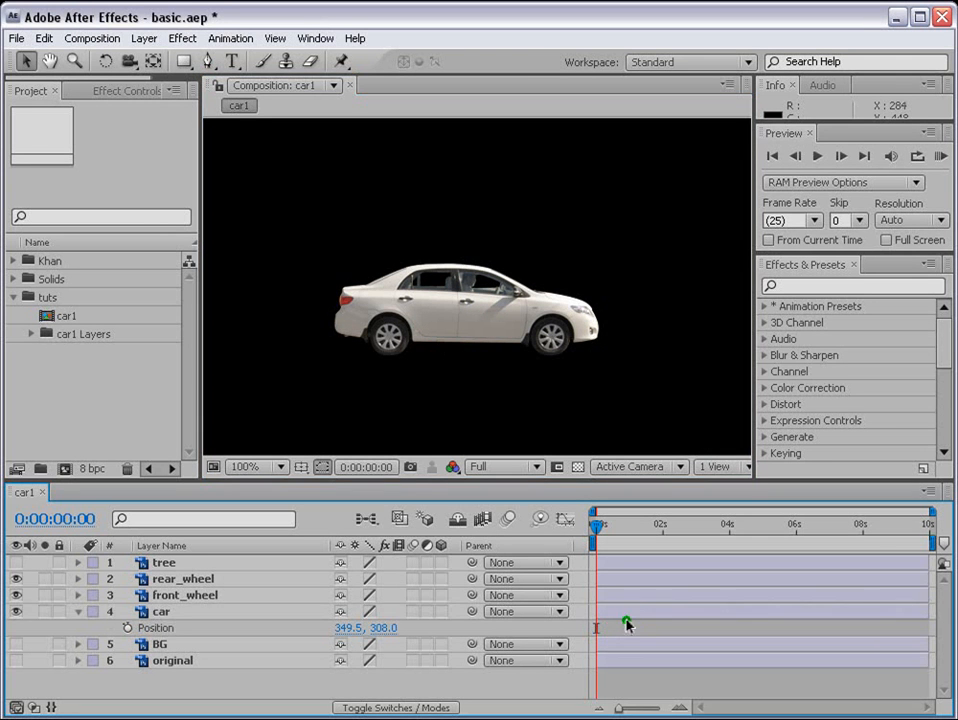
{"action": "left_click", "coordinate": [629, 612]}
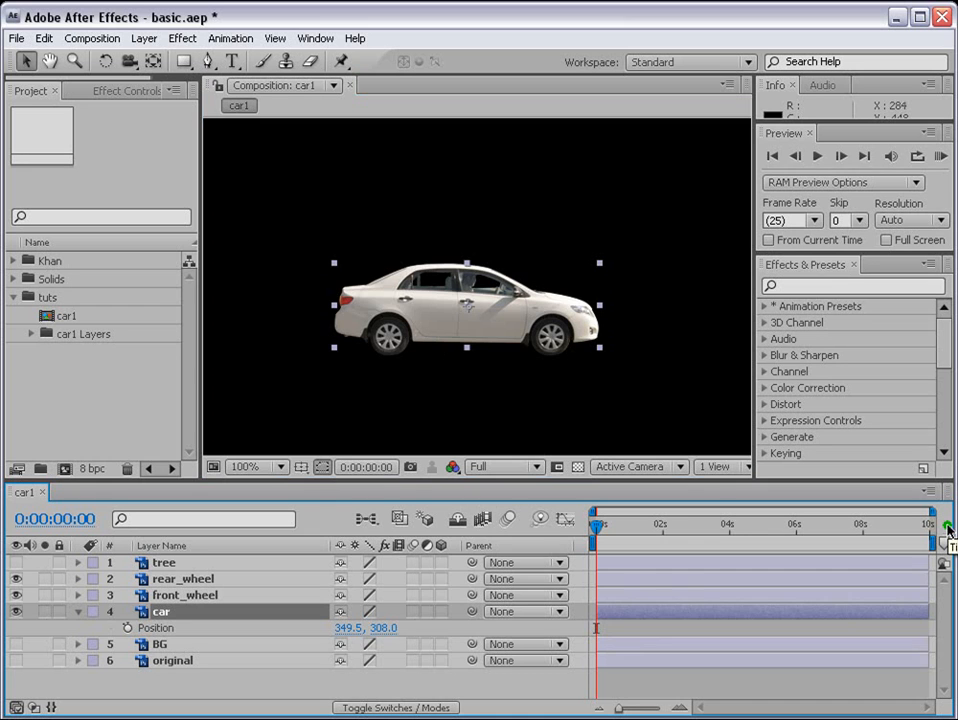
{"action": "scroll", "coordinate": [667, 313], "scroll_direction": "down", "scroll_amount": 2}
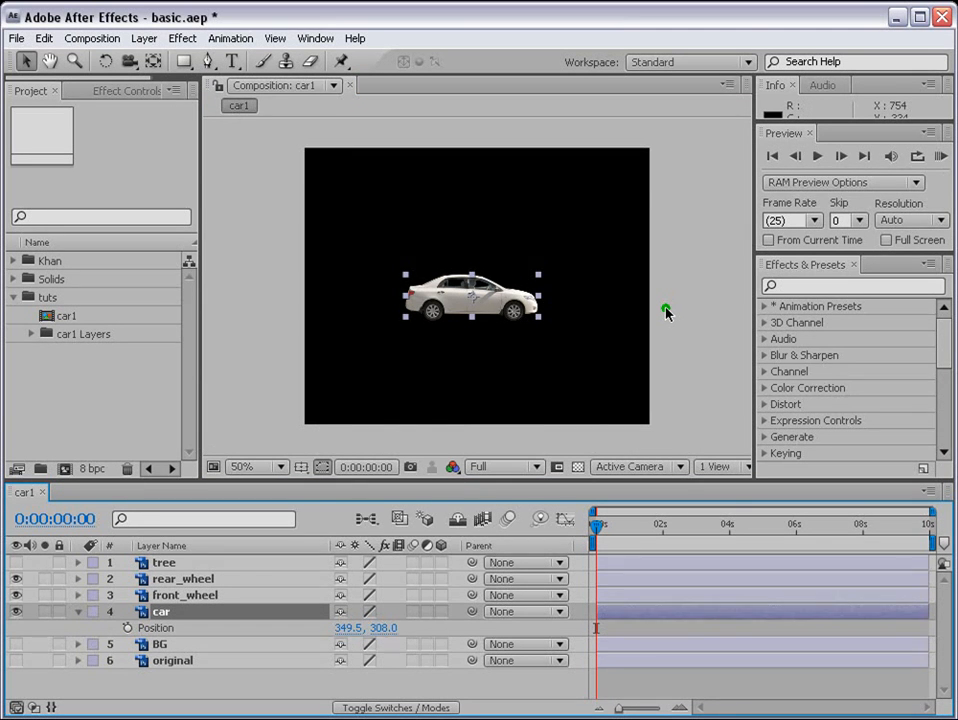
{"action": "key", "text": "Left"}
{"action": "key", "text": "Left"}
{"action": "key", "text": "Left"}
{"action": "key", "text": "Left"}
{"action": "key", "text": "Right"}
{"action": "key", "text": "Right"}
{"action": "key", "text": "Right"}
{"action": "key", "text": "Right"}
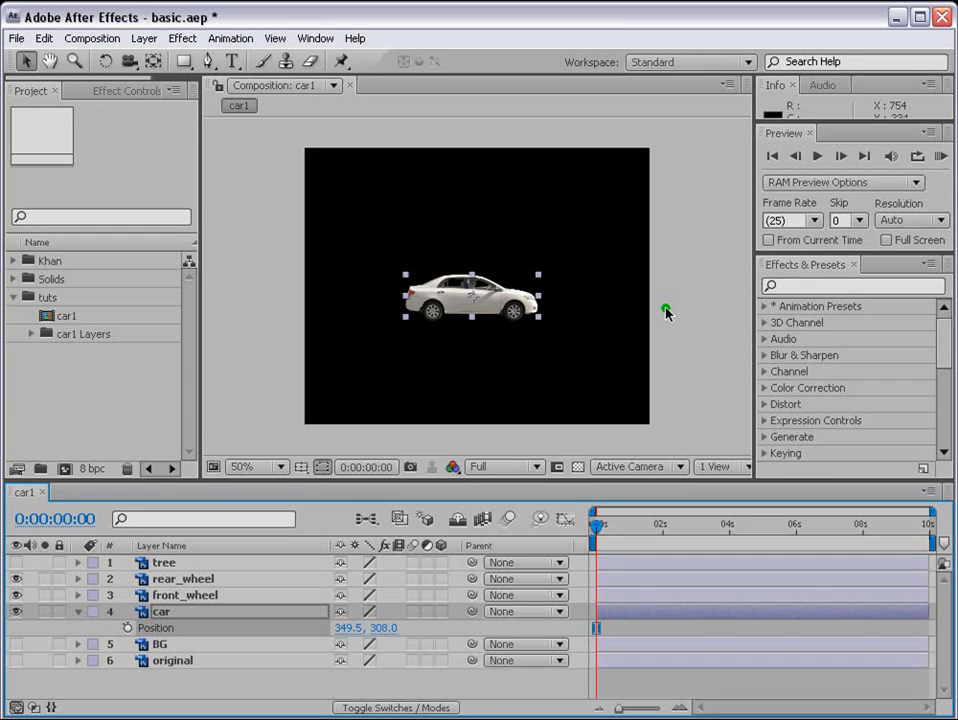
Collapse the car layer's properties and select the front_wheel layer.
{"action": "left_click", "coordinate": [78, 611]}
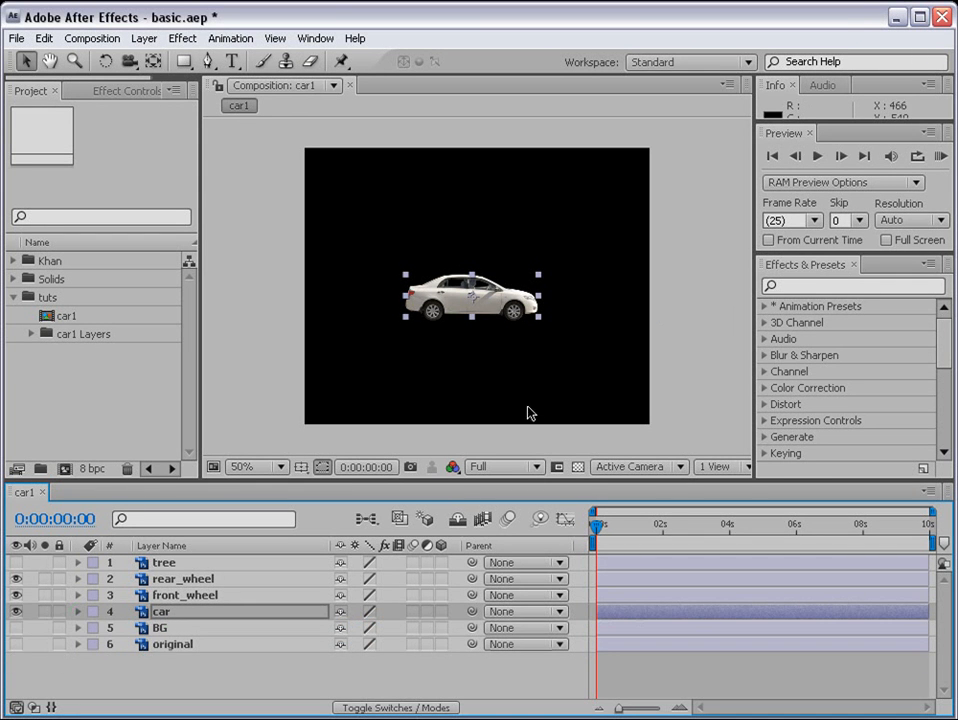
{"action": "left_click", "coordinate": [166, 597]}
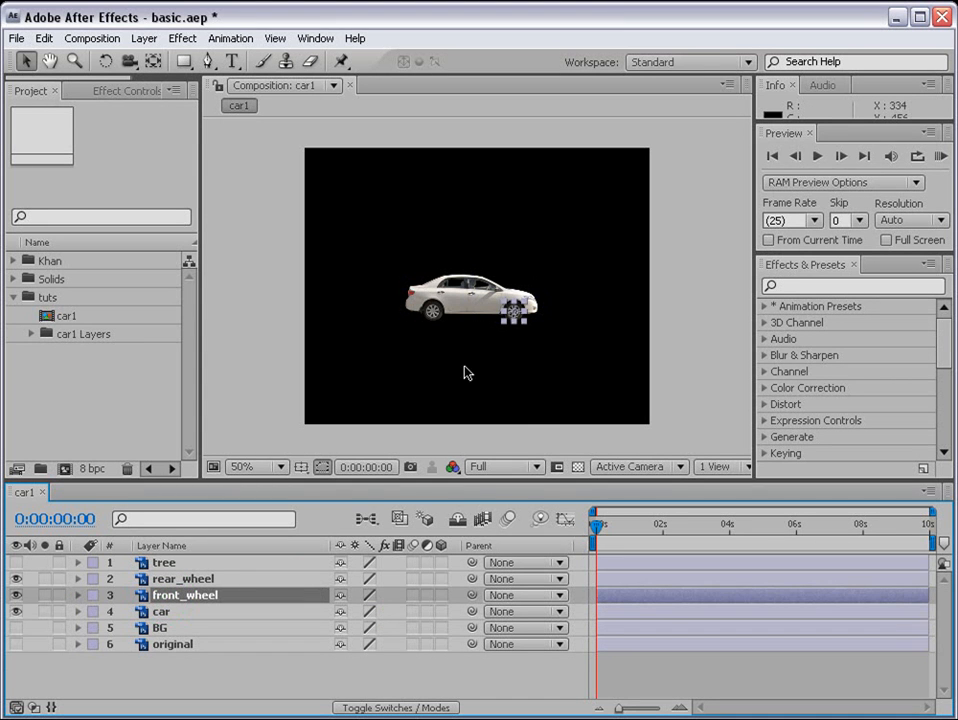
{"action": "left_click", "coordinate": [164, 613]}
{"action": "left_click", "coordinate": [172, 598]}
{"action": "mouse_move", "coordinate": [474, 598]}
{"action": "left_mouse_down"}
{"action": "mouse_move", "coordinate": [152, 607]}
{"action": "mouse_move", "coordinate": [273, 602]}
{"action": "left_mouse_up"}
{"action": "left_click_drag", "start_coordinate": [449, 590], "coordinate": [430, 600]}
Toggle the timeline between layer switches and modes, leaving the Mode and TrkMat columns displayed.
{"action": "left_click", "coordinate": [409, 704]}
{"action": "left_click", "coordinate": [408, 706]}
{"action": "left_click", "coordinate": [407, 708]}
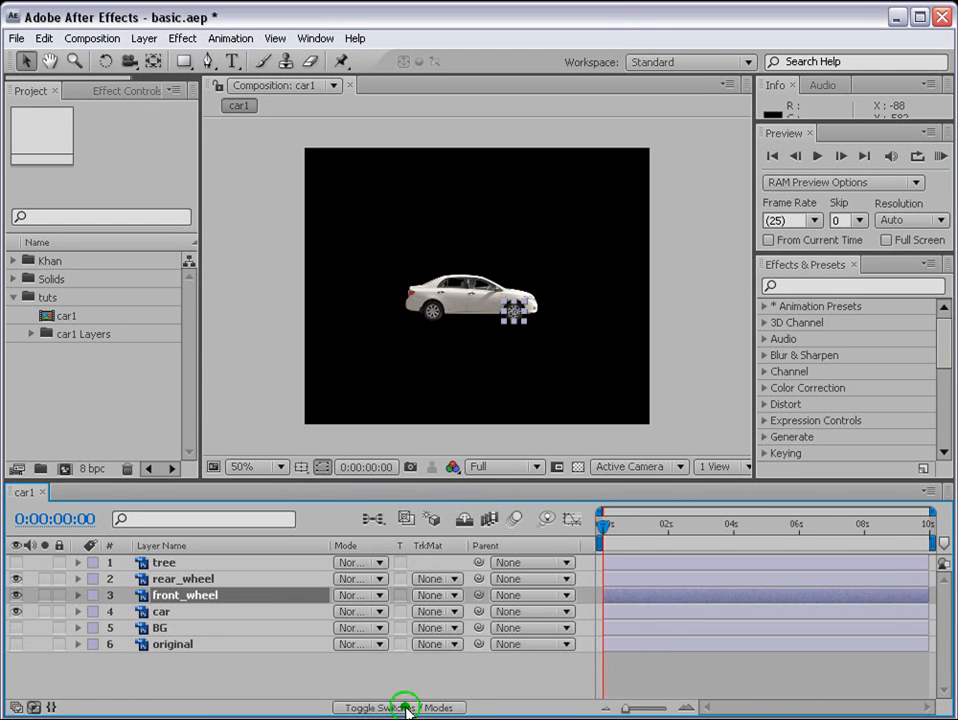
Toggle the timeline columns between layer modes and switches, leaving the layer switches displayed.
{"action": "left_click", "coordinate": [406, 708]}
{"action": "left_click", "coordinate": [407, 708]}
{"action": "left_click", "coordinate": [406, 708]}
{"action": "left_click", "coordinate": [402, 708]}
{"action": "left_click", "coordinate": [430, 707]}
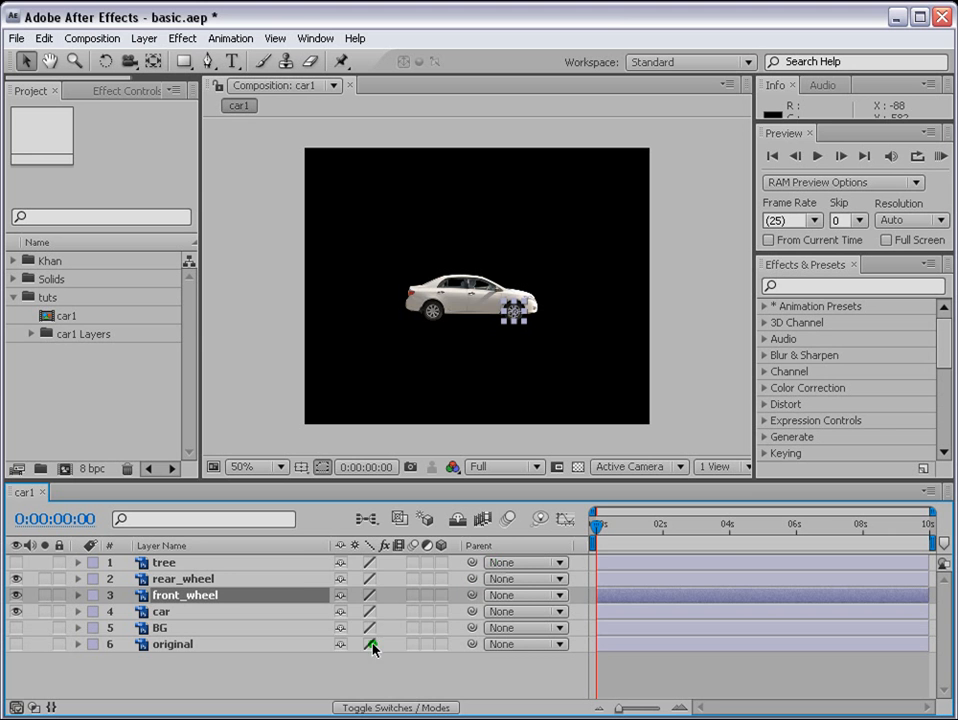
{"action": "left_click", "coordinate": [393, 709]}
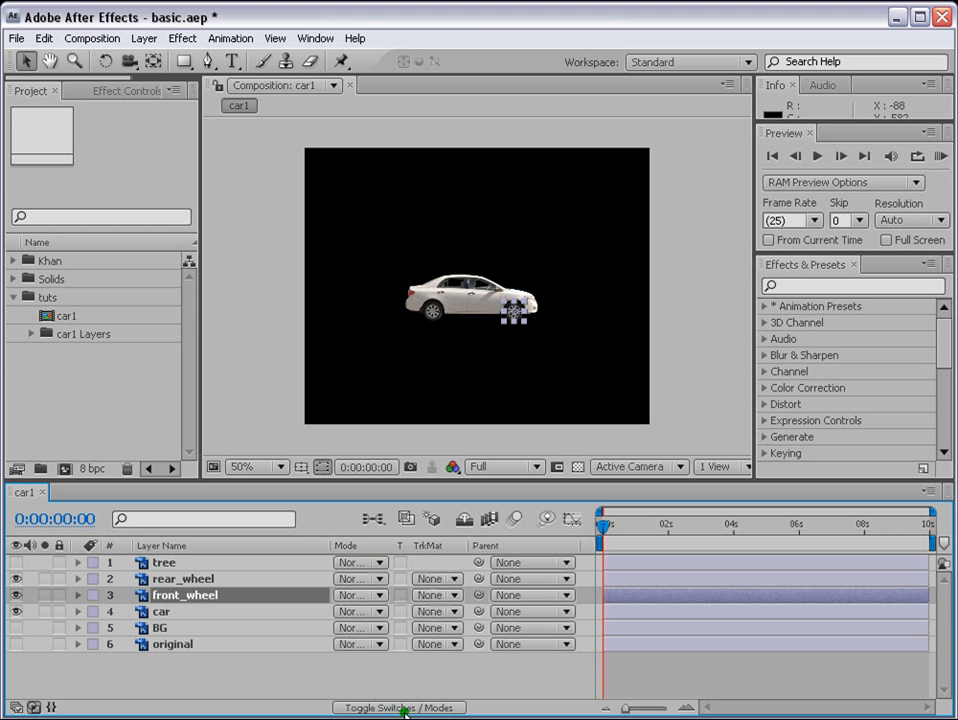
{"action": "left_click", "coordinate": [405, 709]}
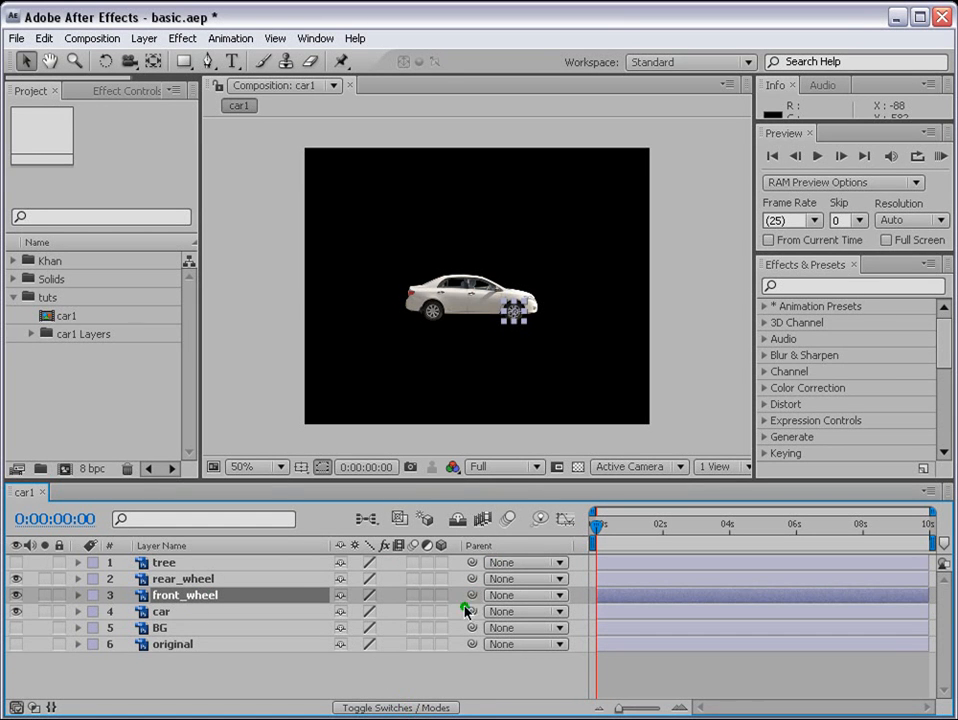
Parent the front_wheel and rear_wheel layers to the car layer.
{"action": "left_click_drag", "start_coordinate": [474, 596], "coordinate": [158, 616]}
{"action": "left_click", "coordinate": [178, 580]}
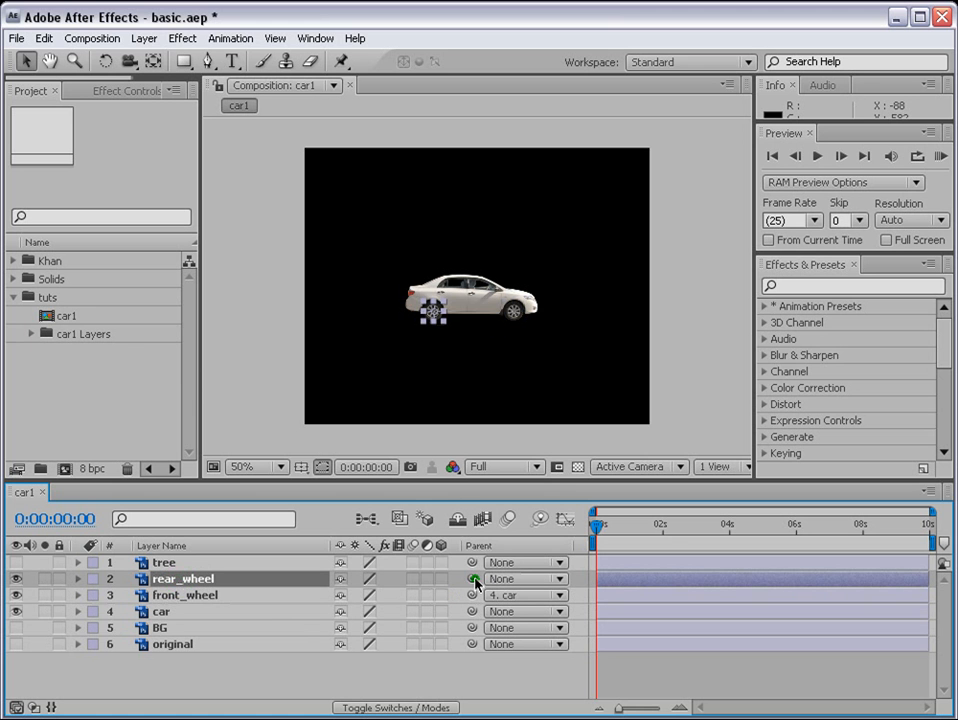
{"action": "left_click_drag", "start_coordinate": [472, 579], "coordinate": [170, 617]}
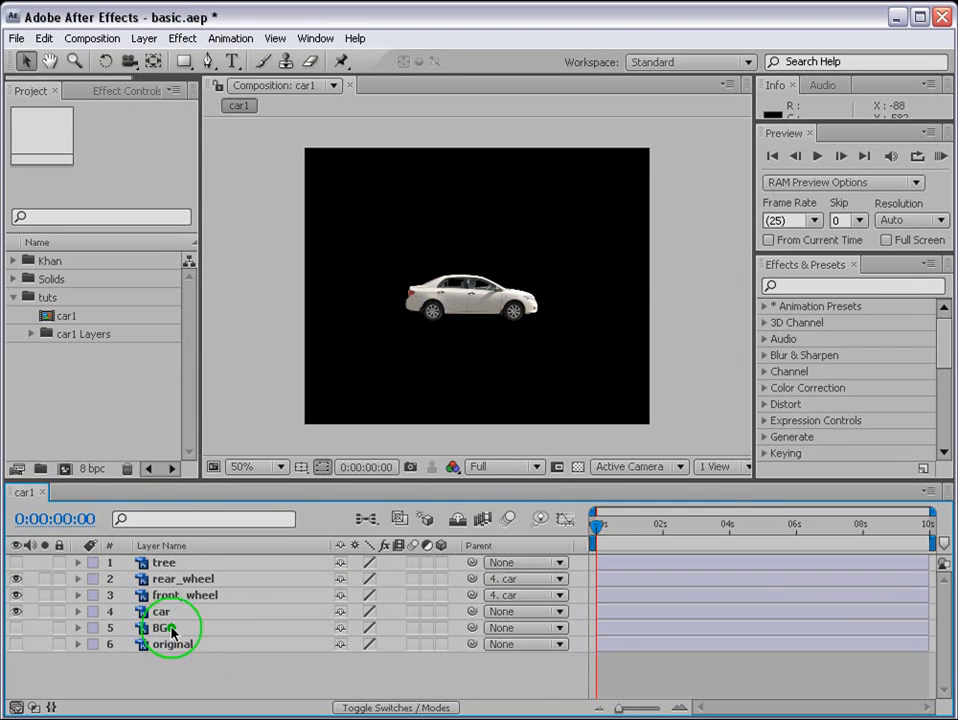
Move the car layer down and to the left within the frame as a parenting test, and undo the move.
{"action": "left_click", "coordinate": [158, 611]}
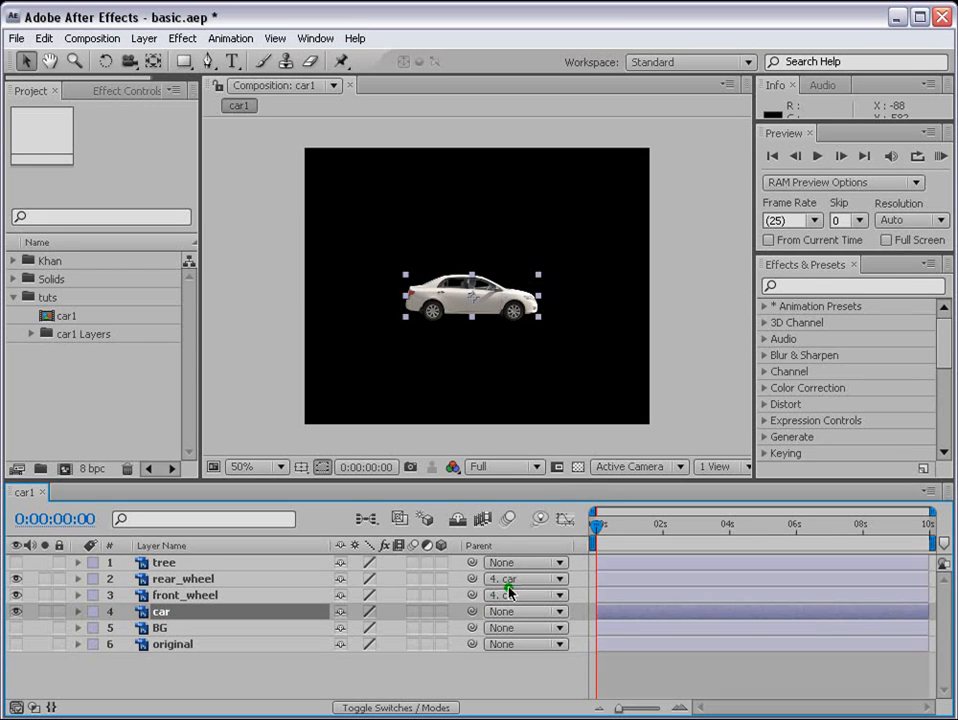
{"action": "left_click_drag", "start_coordinate": [494, 306], "coordinate": [469, 332]}
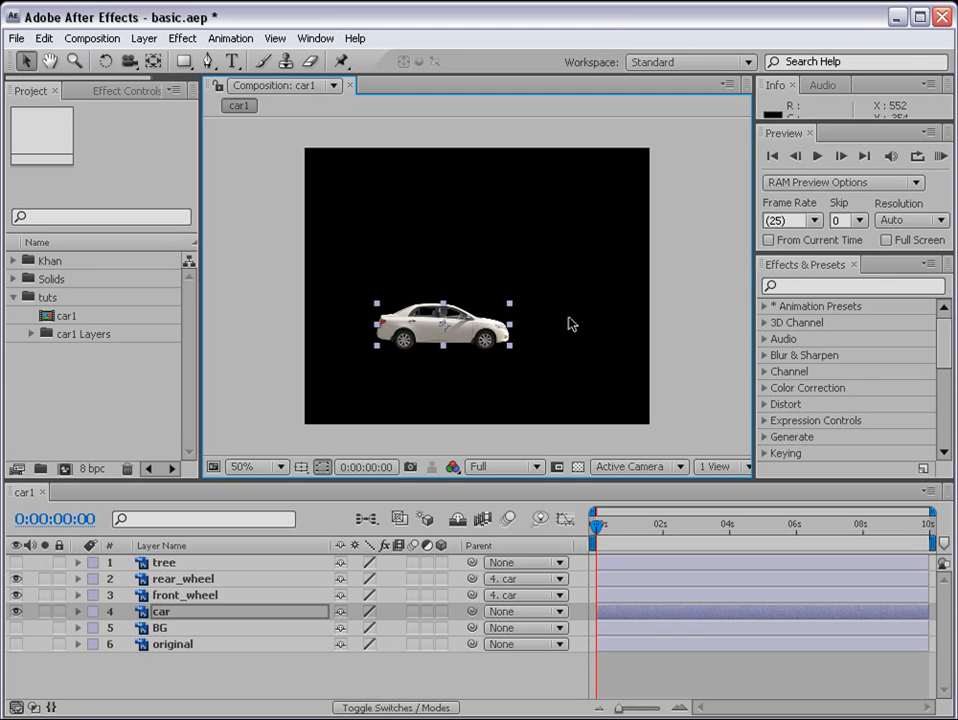
{"action": "key", "text": "ctrl+z"}
{"action": "key", "text": "ctrl+z"}
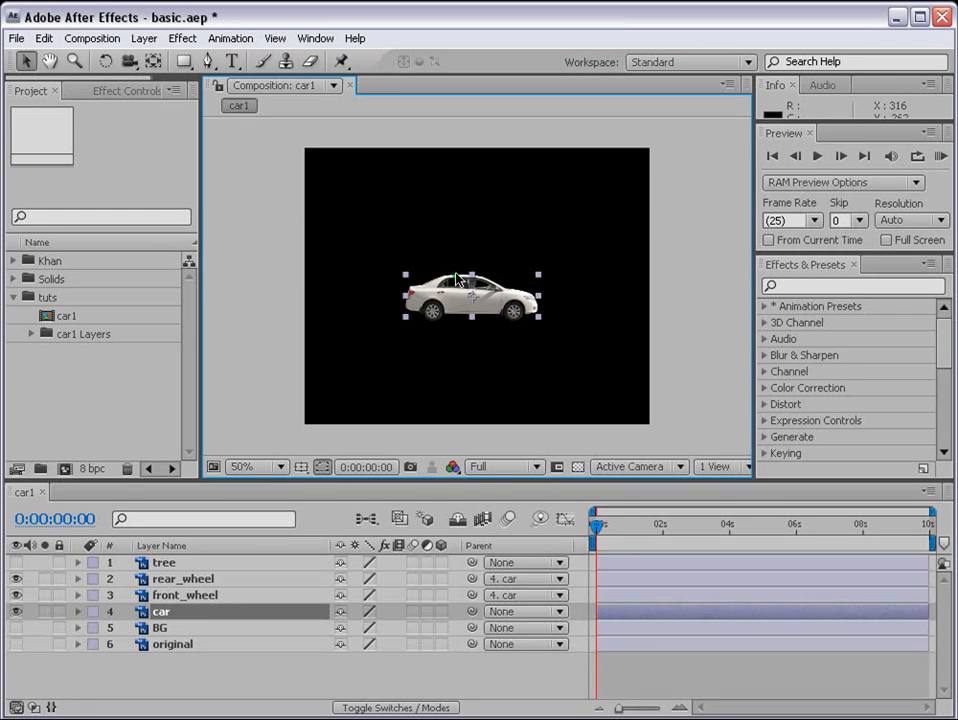
Move the car layer horizontally out of the frame past its left edge, to a position of about -154.5, 308.
{"action": "left_click", "coordinate": [228, 672]}
{"action": "left_click", "coordinate": [182, 612]}
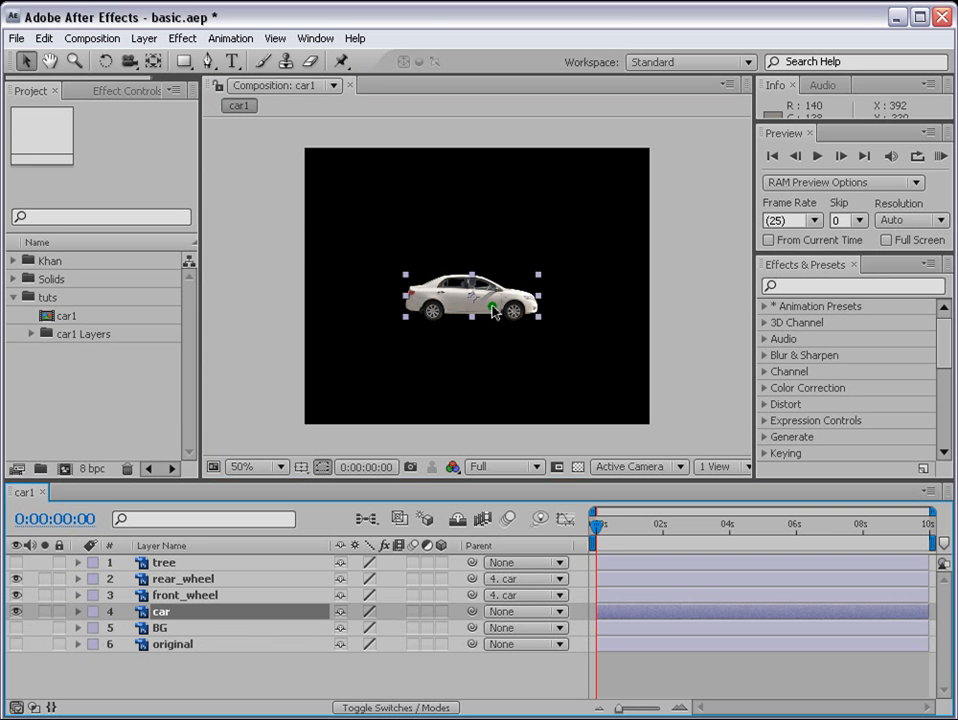
{"action": "left_click_drag", "start_coordinate": [492, 308], "coordinate": [258, 316]}
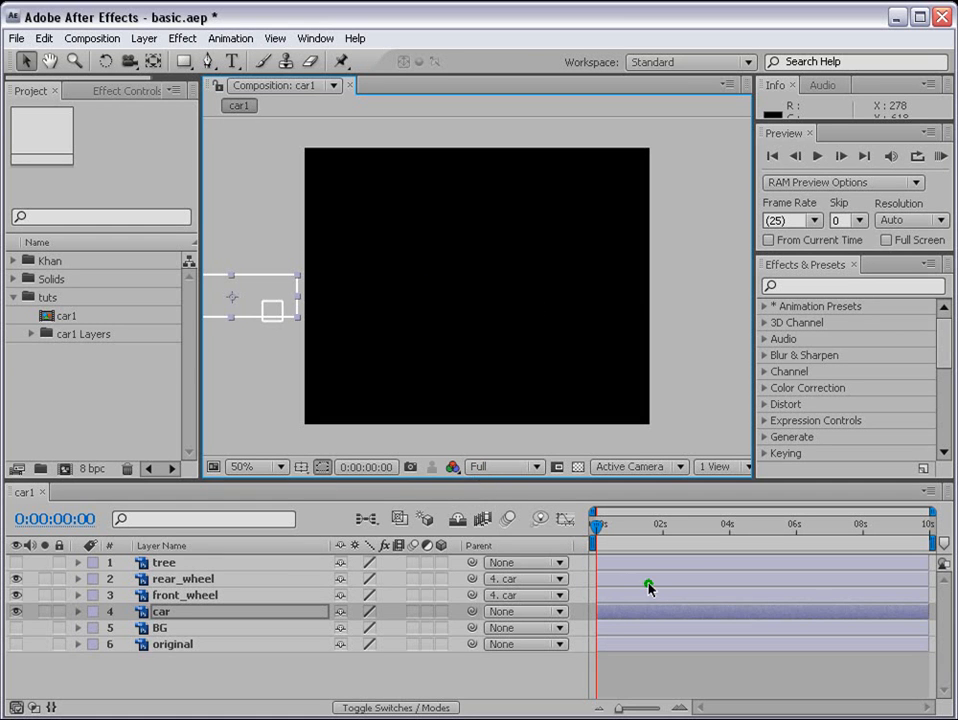
Look through the car layer's Transform properties and collapse them again.
{"action": "left_click", "coordinate": [165, 597]}
{"action": "left_click", "coordinate": [165, 613]}
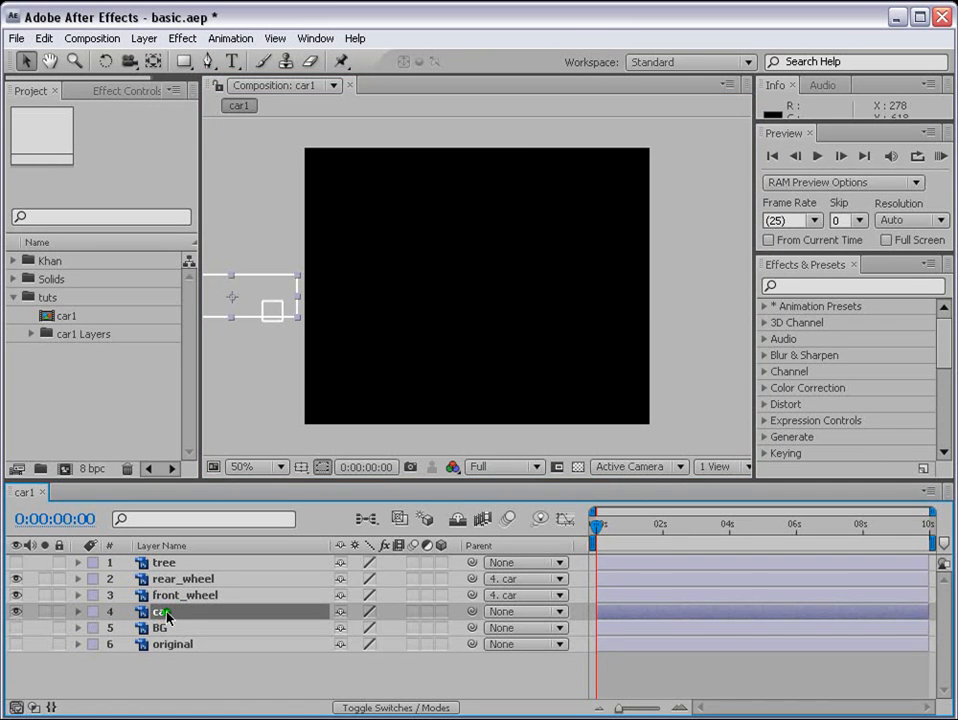
{"action": "key", "text": "p"}
{"action": "left_click", "coordinate": [79, 611]}
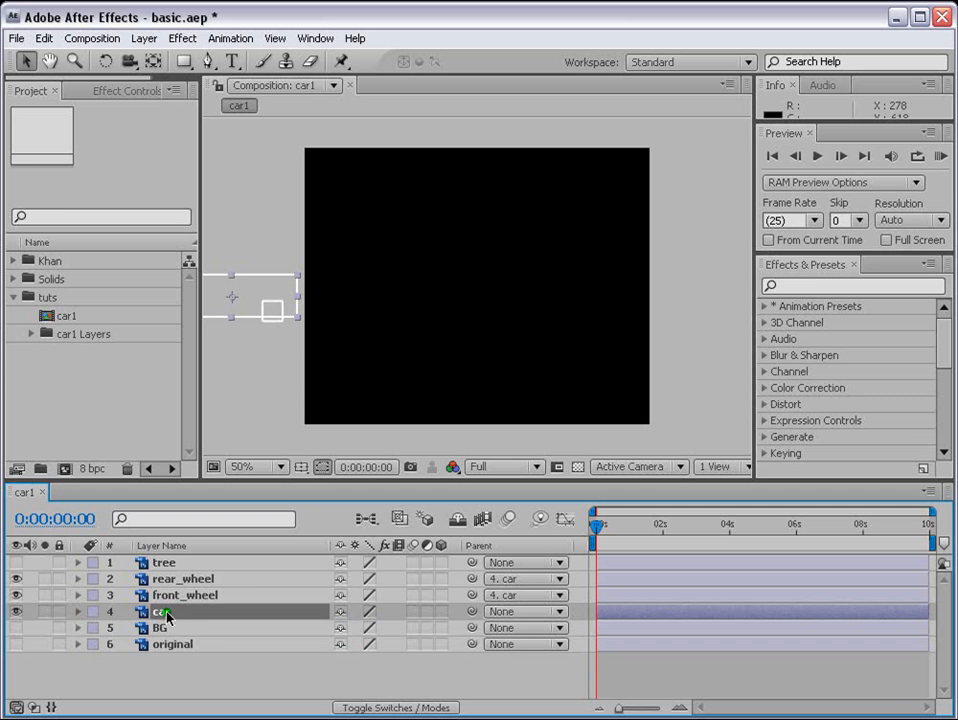
{"action": "left_click", "coordinate": [79, 611]}
{"action": "left_click", "coordinate": [95, 628]}
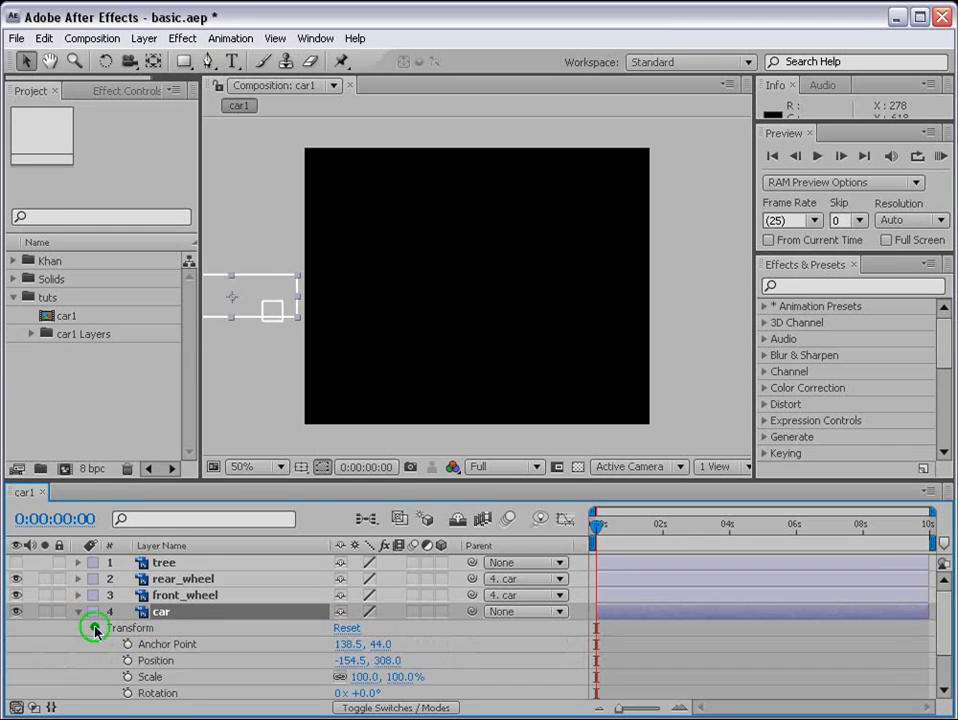
{"action": "scroll", "coordinate": [95, 628], "scroll_direction": "down", "scroll_amount": 3}
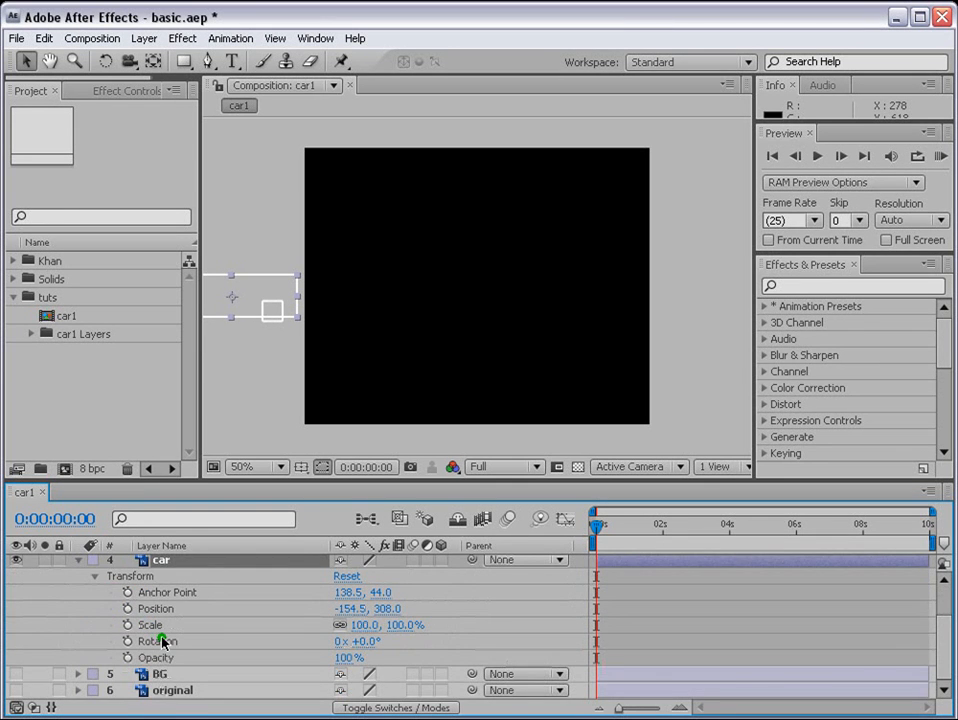
{"action": "scroll", "coordinate": [162, 641], "scroll_direction": "up", "scroll_amount": 3}
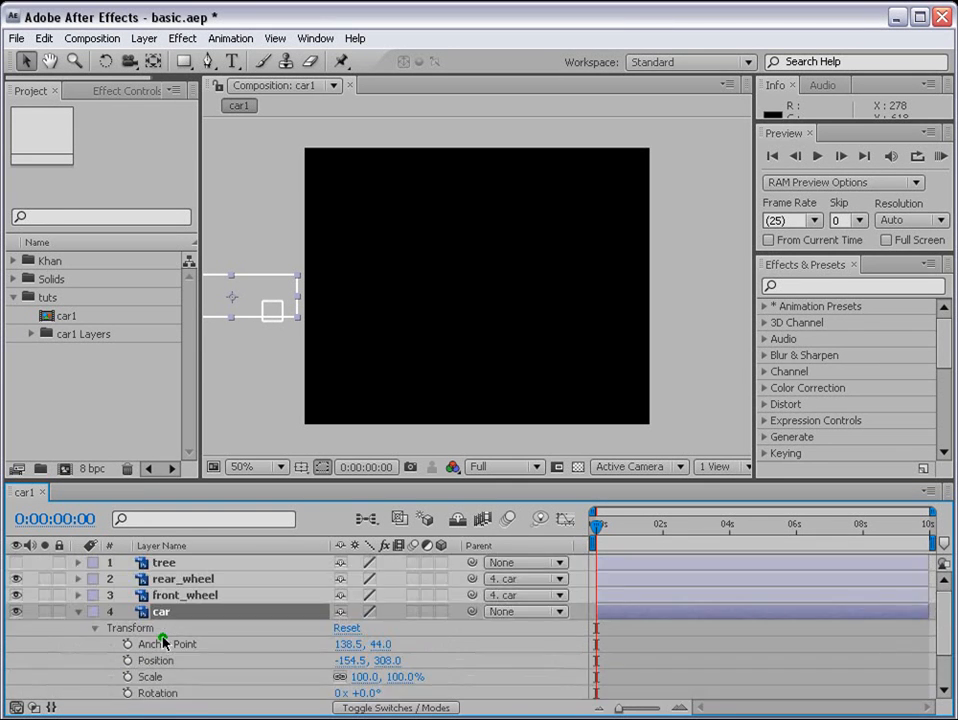
{"action": "left_click", "coordinate": [79, 611]}
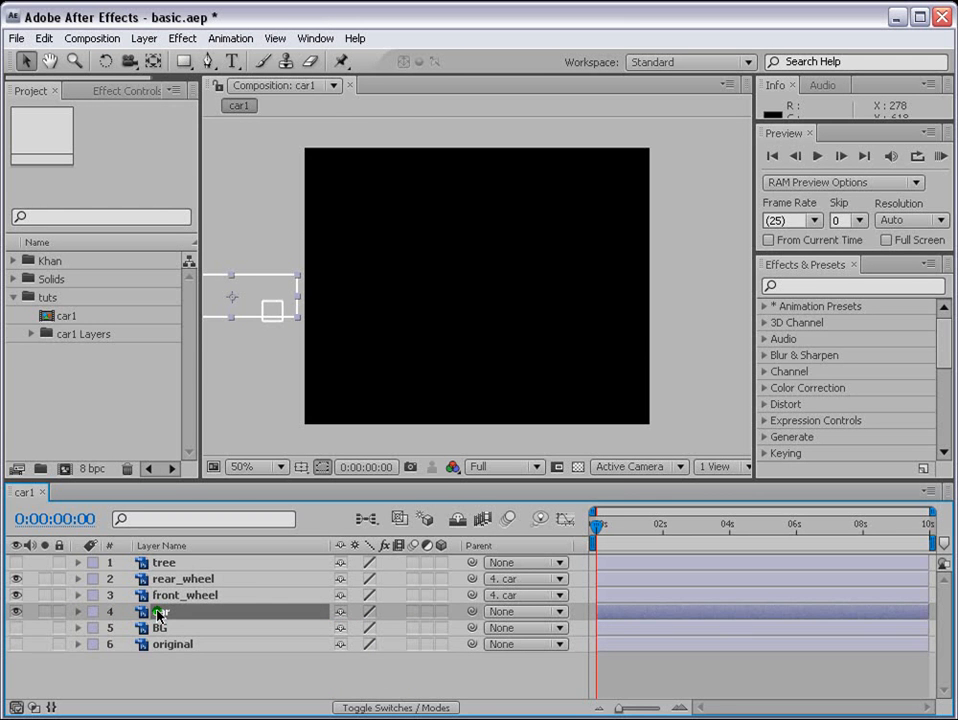
Keyframe the car's Position at 0 seconds and at 0:00:08:00, moving it past the frame's right edge to about 883.5, 308 at the second.
{"action": "key", "text": "p"}
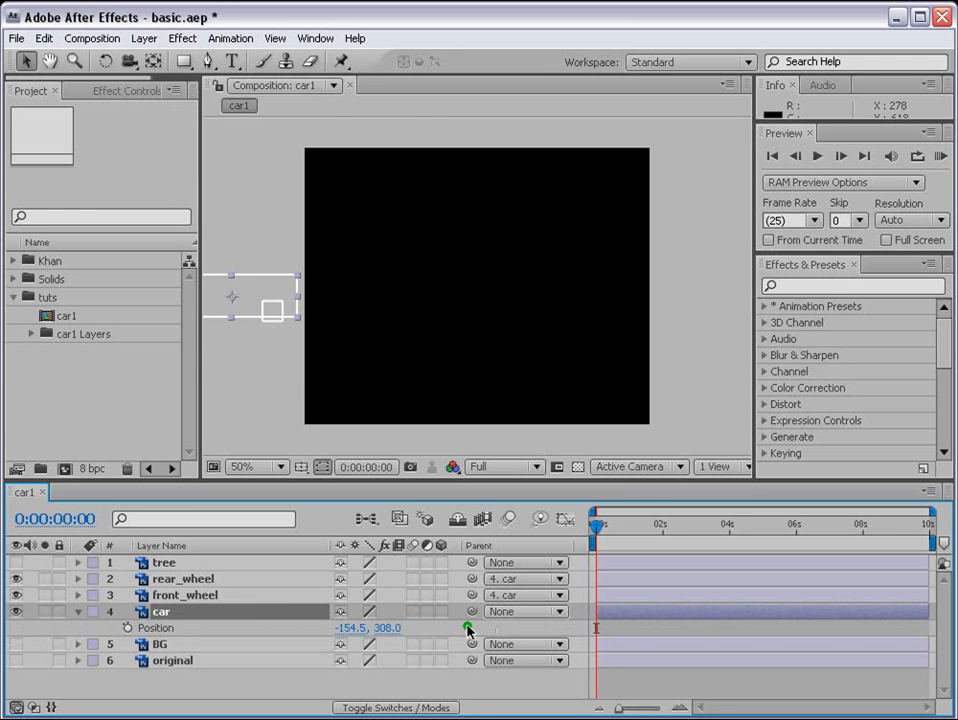
{"action": "left_click", "coordinate": [127, 628]}
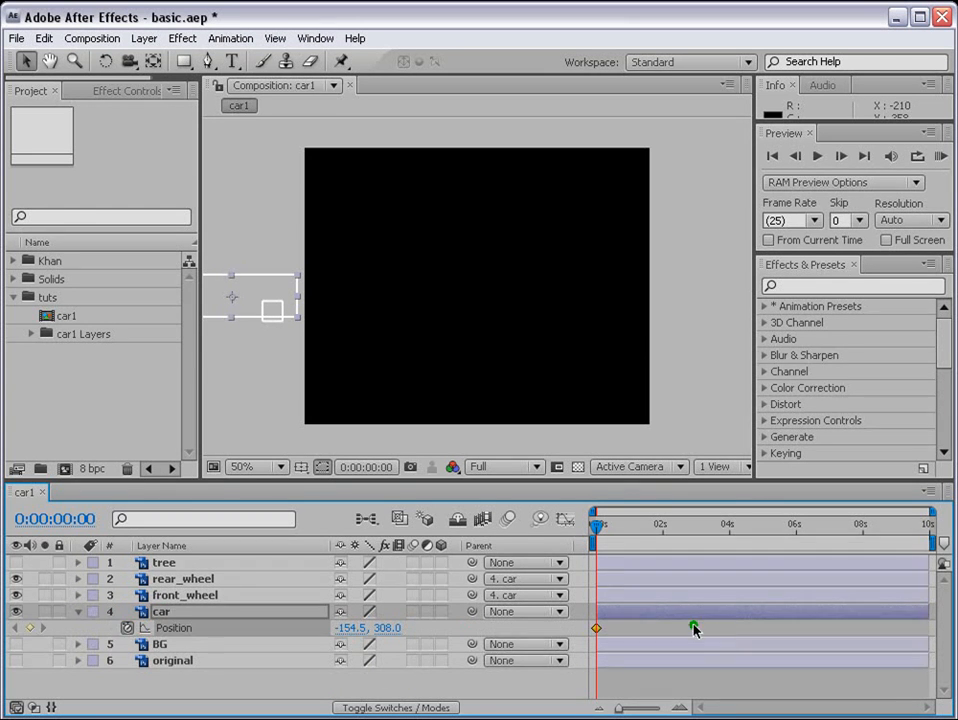
{"action": "left_click", "coordinate": [862, 527]}
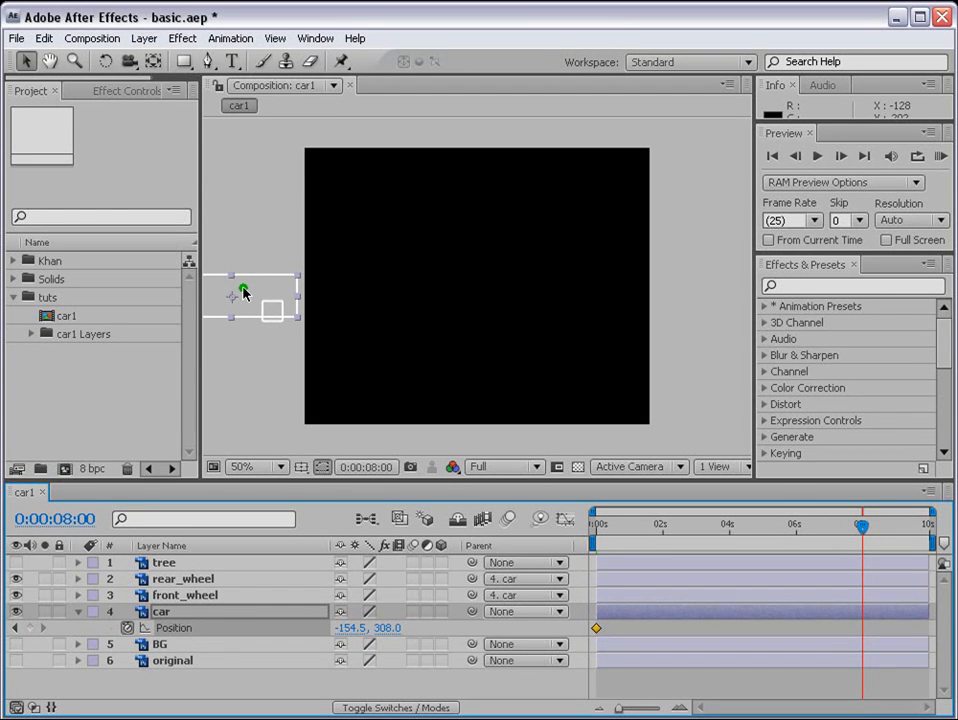
{"action": "left_click_drag", "start_coordinate": [243, 291], "coordinate": [745, 287]}
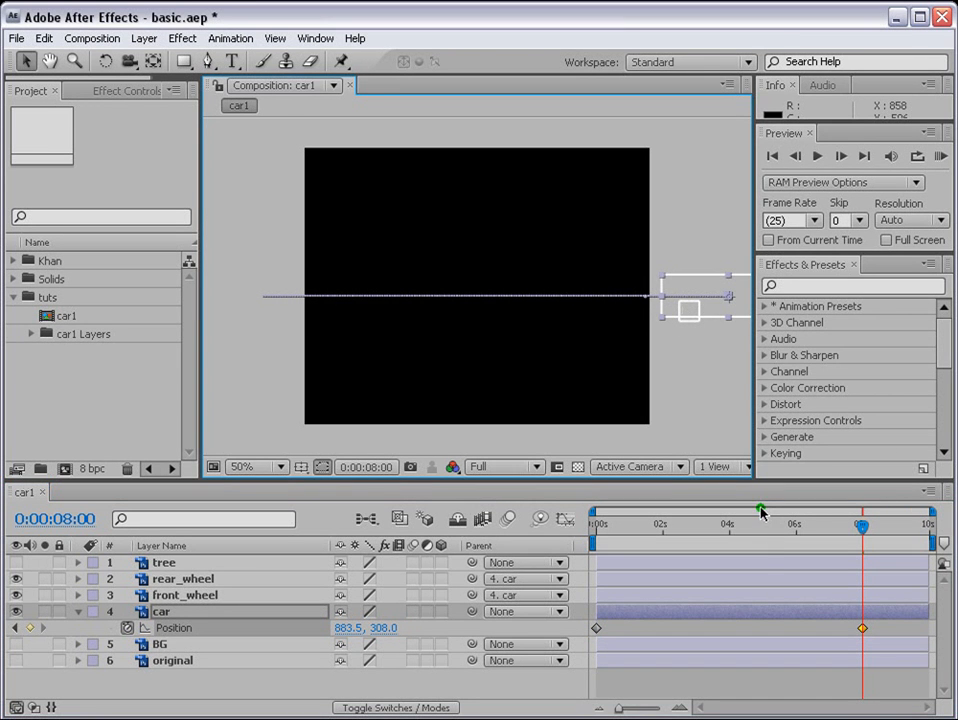
Play a RAM preview of the car's drive and scrub the timeline to 0:00:03:21.
{"action": "left_click", "coordinate": [941, 156]}
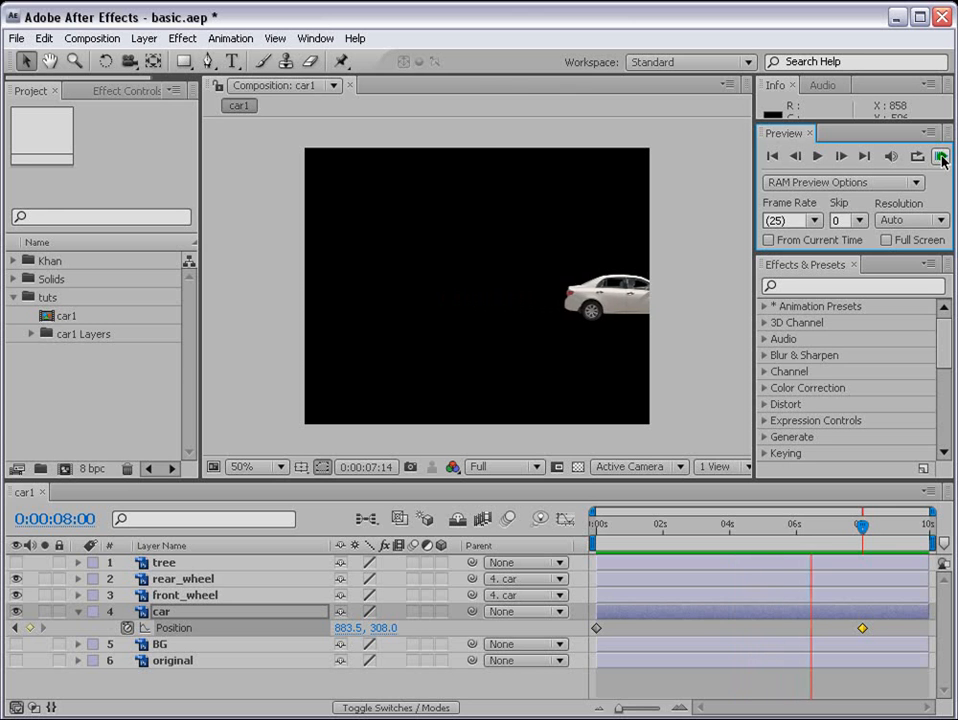
{"action": "left_click", "coordinate": [942, 158]}
{"action": "left_click", "coordinate": [692, 524]}
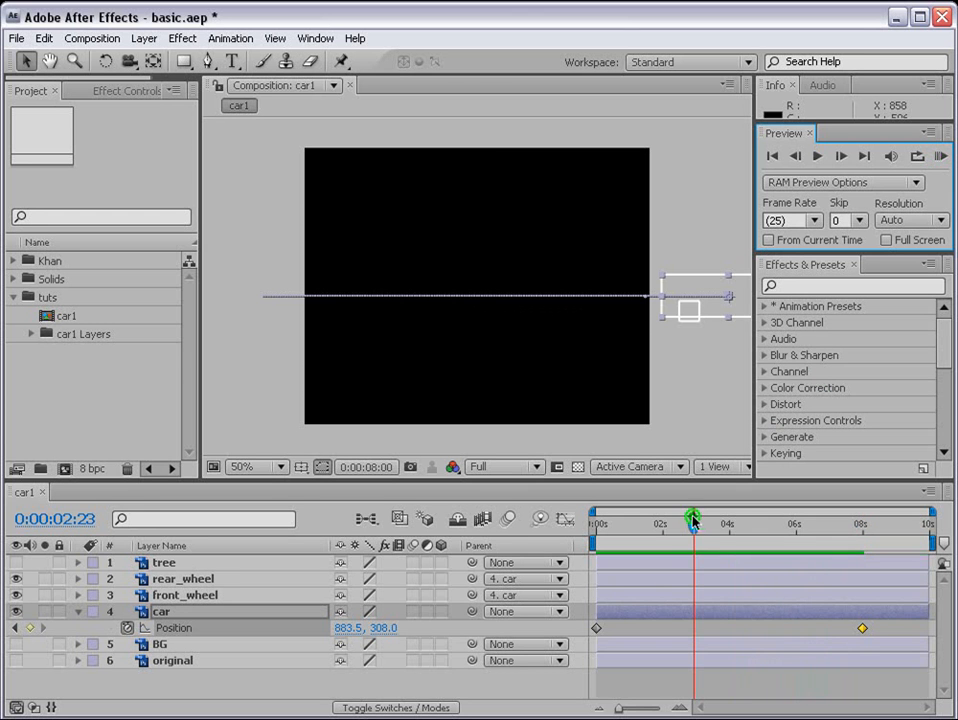
{"action": "left_click_drag", "start_coordinate": [695, 526], "coordinate": [721, 500]}
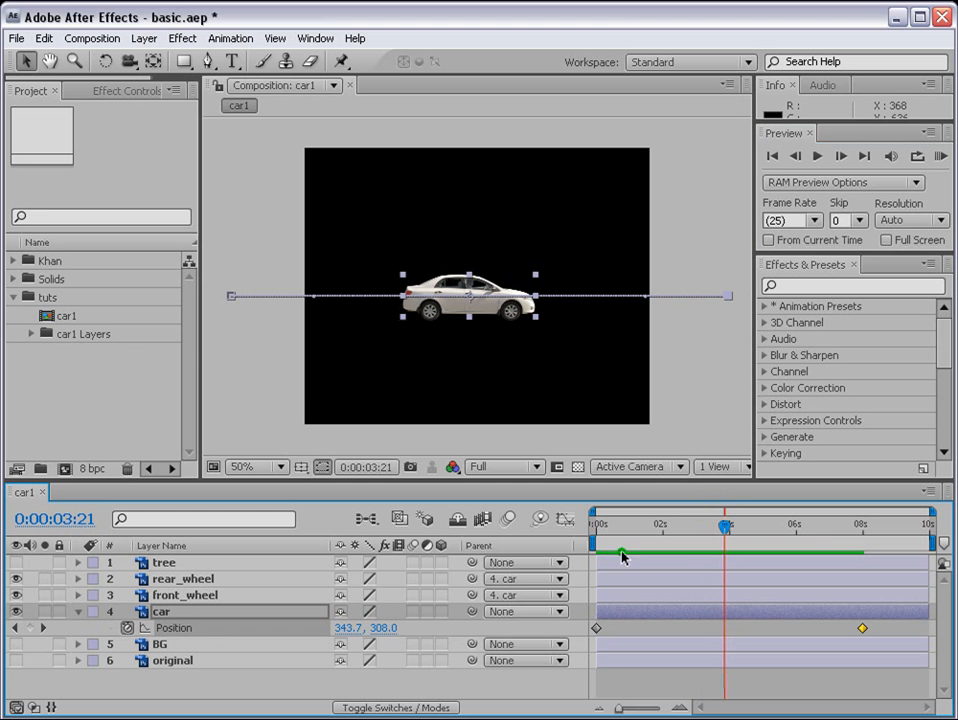
Collapse the car layer, magnify the composition view to 100%, and reveal only the Rotation property of front_wheel.
{"action": "left_click", "coordinate": [78, 612]}
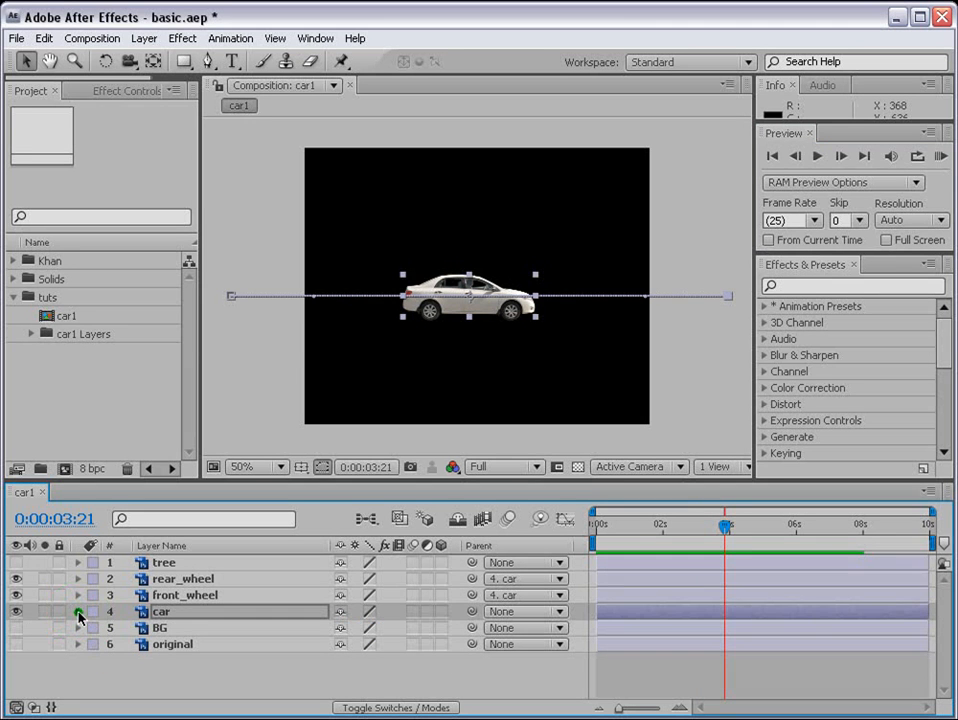
{"action": "left_click", "coordinate": [165, 595]}
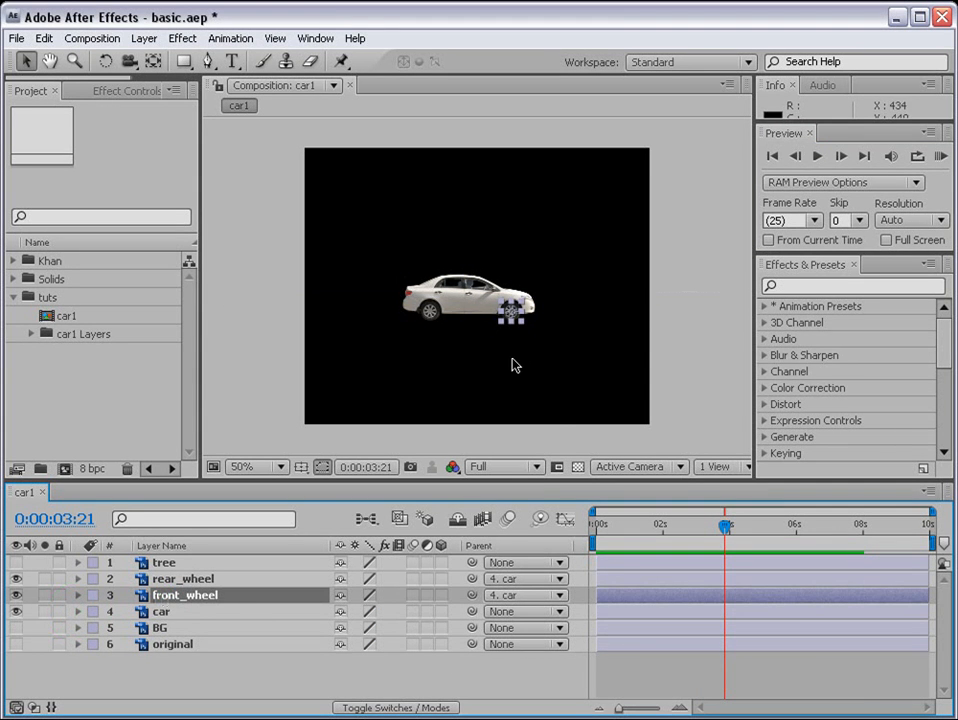
{"action": "key", "text": "period"}
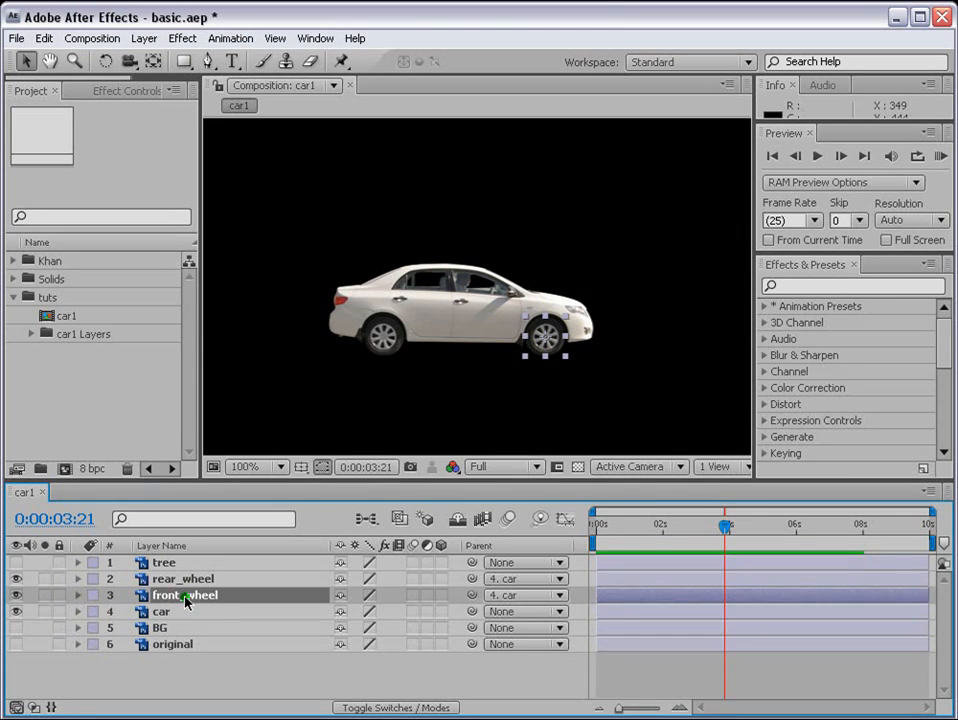
{"action": "key", "text": "r"}
{"action": "key", "text": "r"}
{"action": "key", "text": "p"}
{"action": "key", "text": "p"}
{"action": "key", "text": "r"}
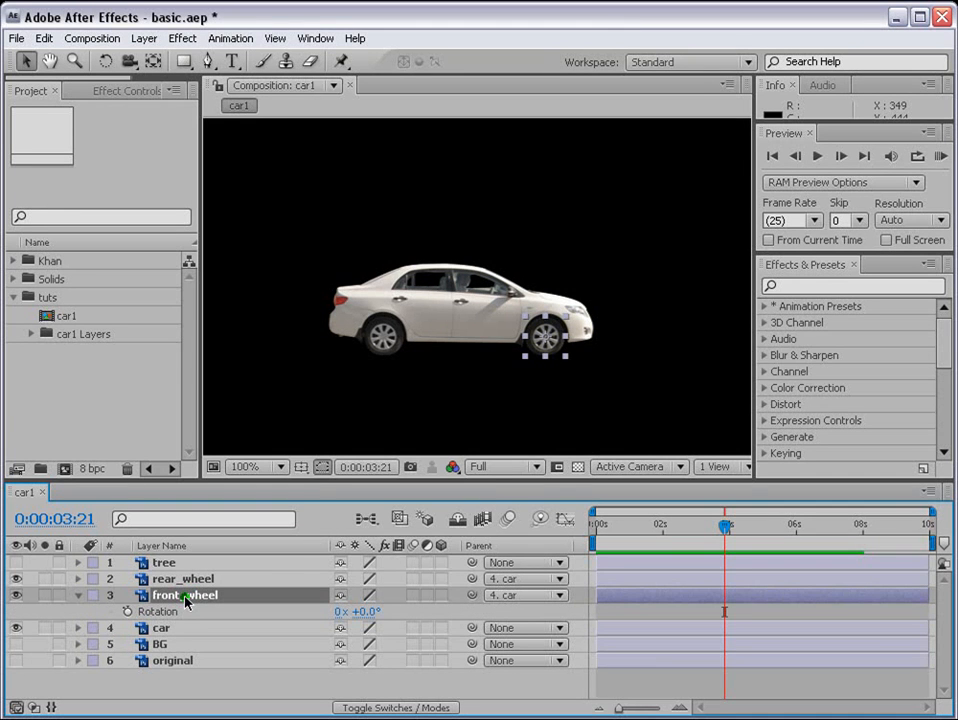
Try rotating the front_wheel layer to 88° and 97° without keyframes, checking the wheel at different times.
{"action": "left_click_drag", "start_coordinate": [378, 611], "coordinate": [418, 609]}
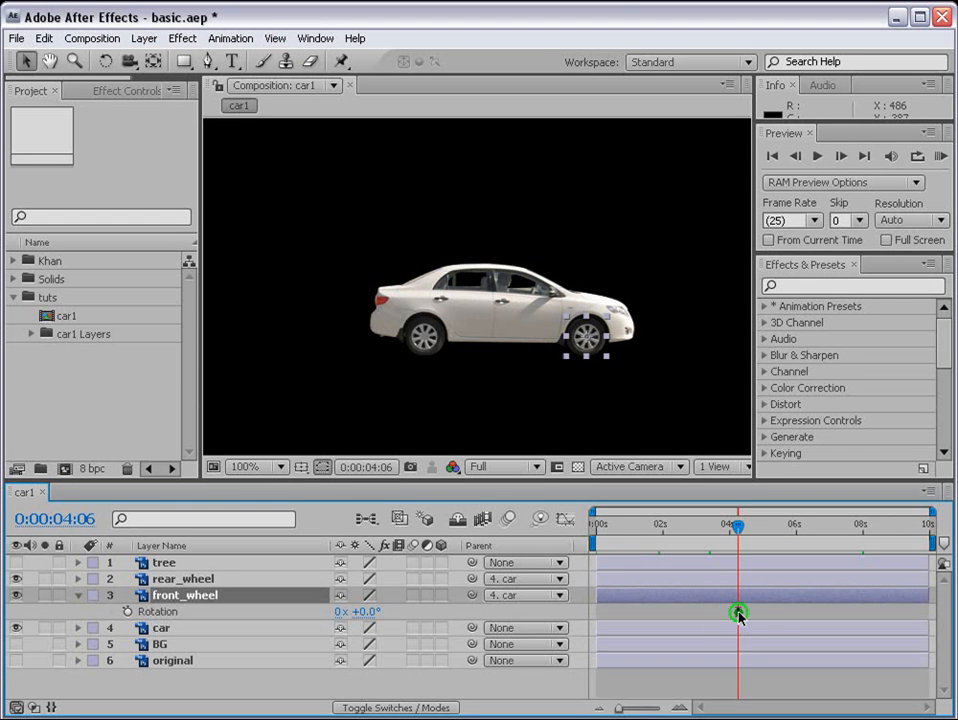
{"action": "left_click", "coordinate": [738, 613]}
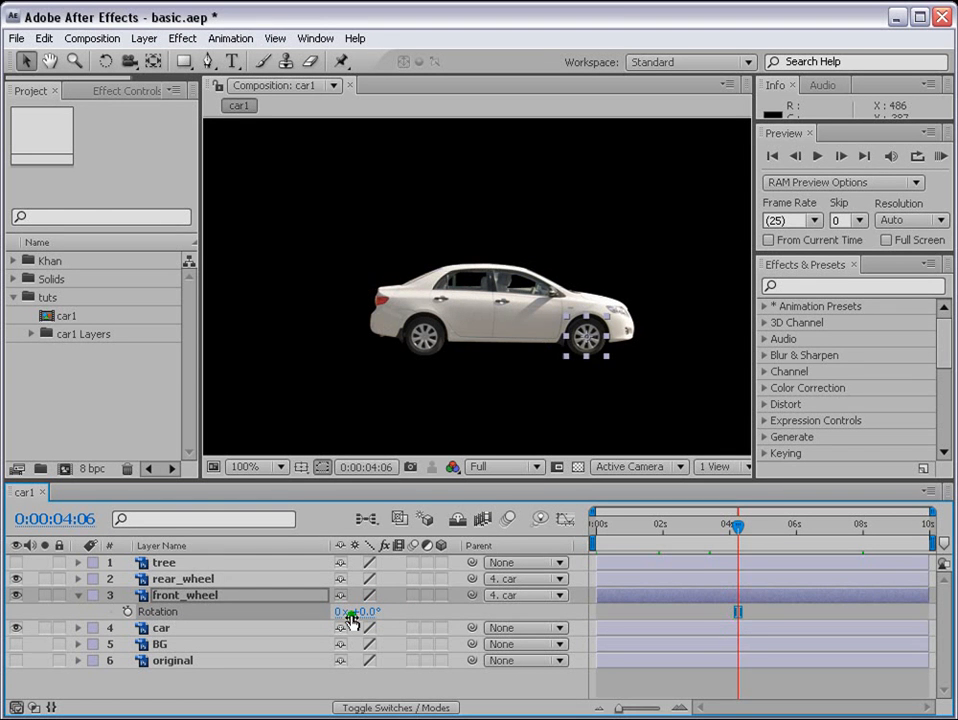
{"action": "left_click_drag", "start_coordinate": [340, 617], "coordinate": [409, 606]}
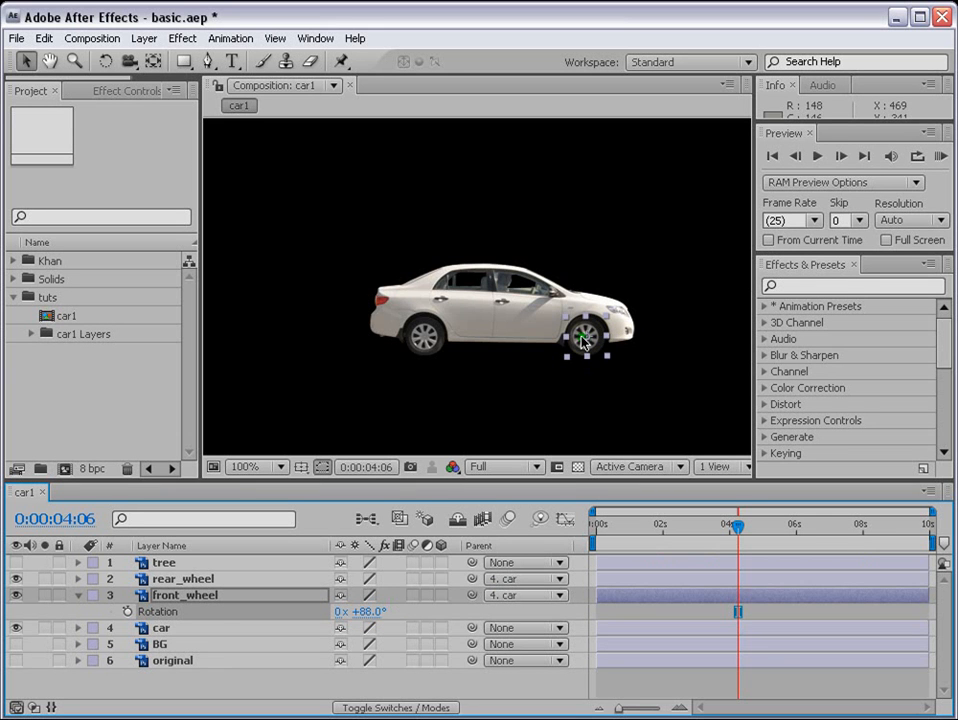
{"action": "left_click_drag", "start_coordinate": [668, 524], "coordinate": [652, 524]}
{"action": "left_click_drag", "start_coordinate": [712, 525], "coordinate": [730, 528]}
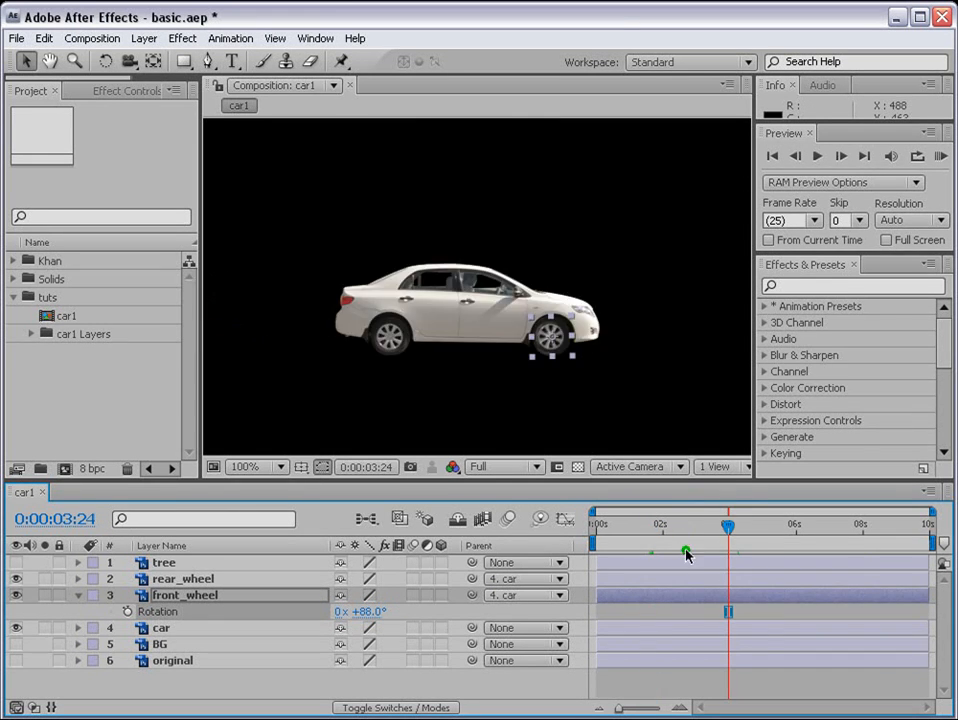
{"action": "left_click_drag", "start_coordinate": [368, 611], "coordinate": [475, 613]}
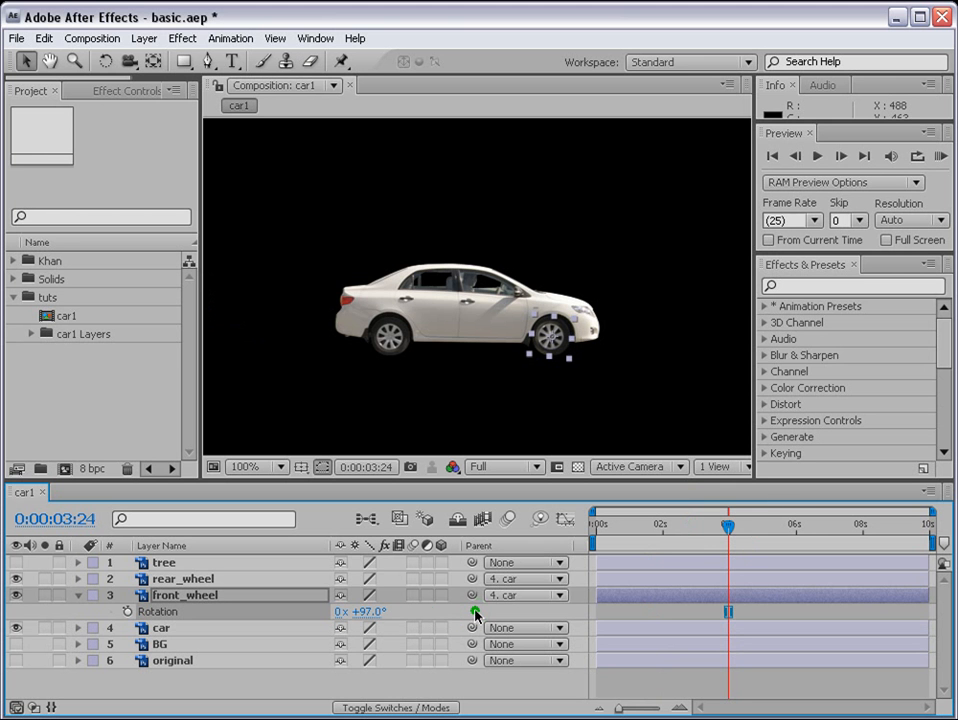
Set front_wheel's Rotation to 0° and return the current time to 0:00:00:00.
{"action": "left_click", "coordinate": [377, 610]}
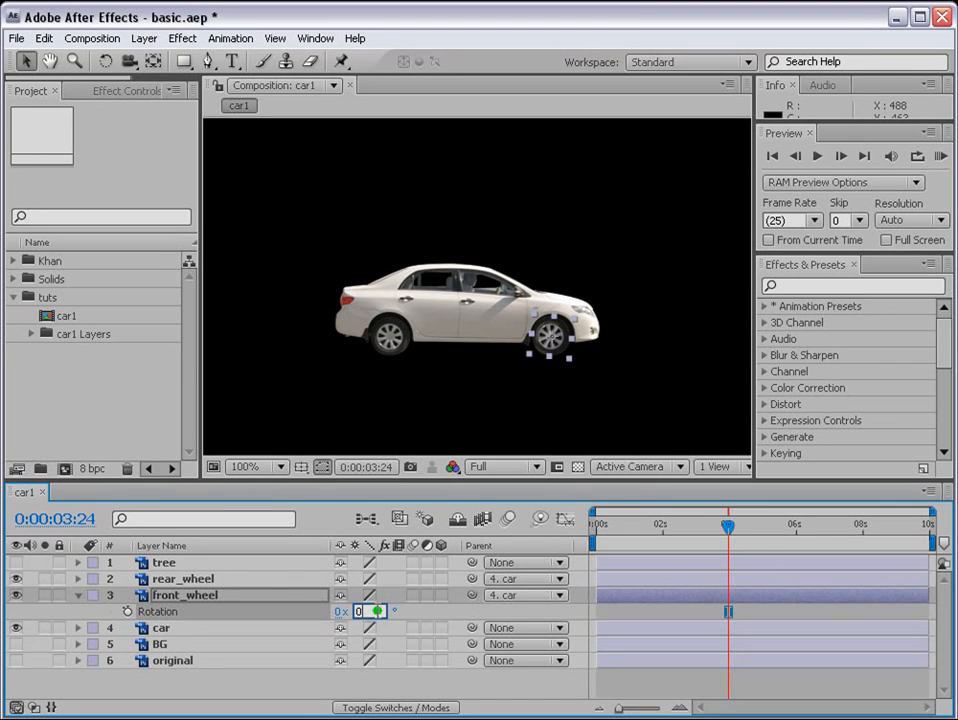
{"action": "type", "text": "0"}
{"action": "left_click", "coordinate": [659, 609]}
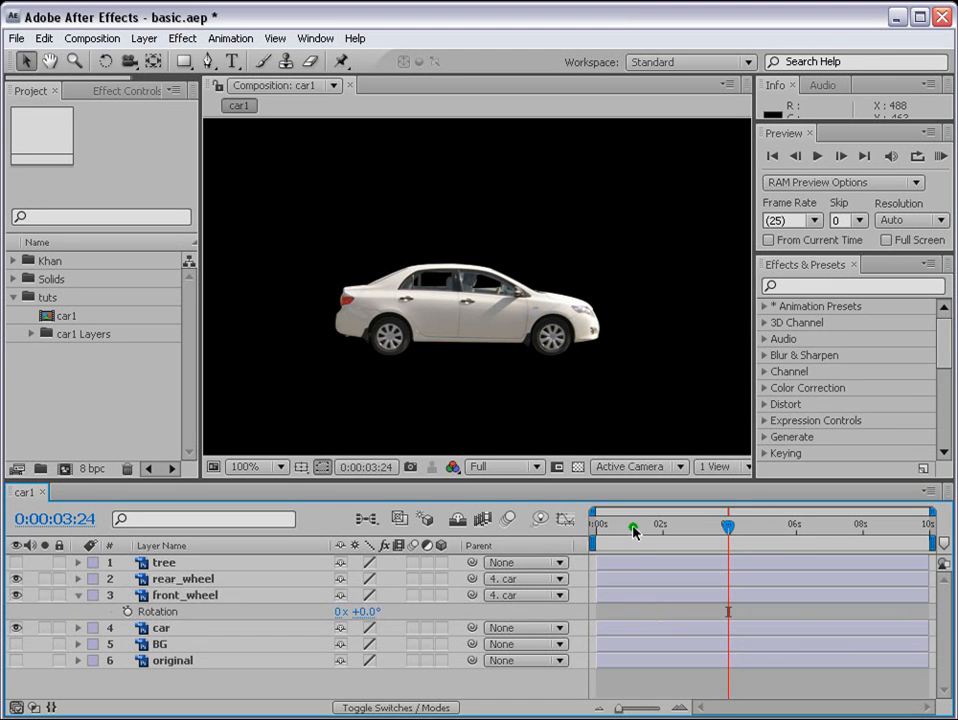
{"action": "left_click_drag", "start_coordinate": [636, 530], "coordinate": [537, 545]}
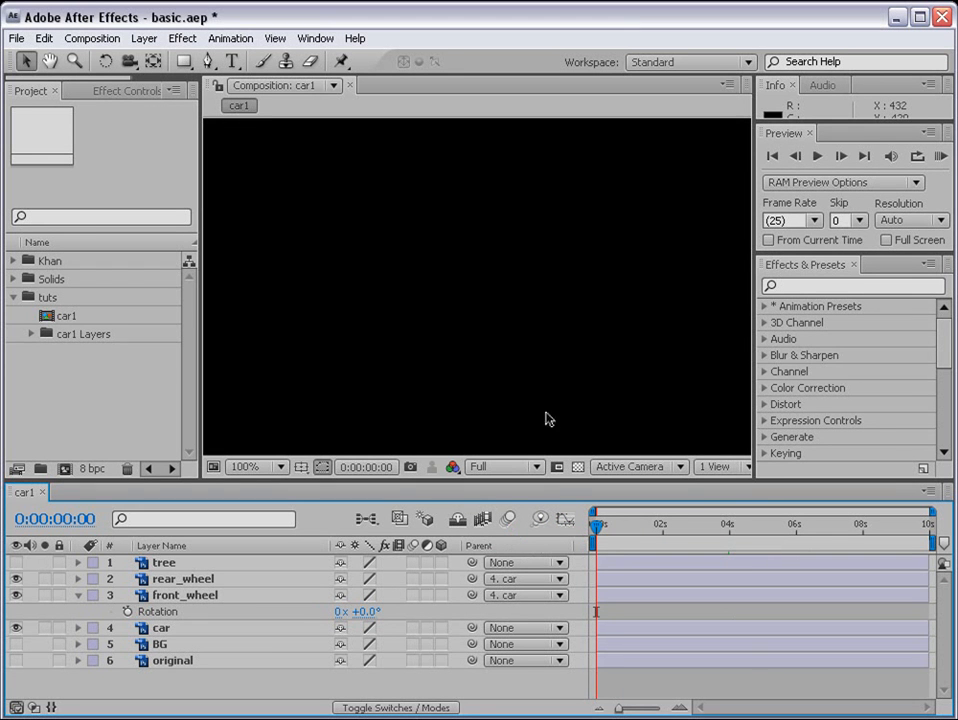
Keyframe front_wheel's Rotation at 0:00:00:00, move to 0:00:08:00 and reveal the car layer's Position keyframes.
{"action": "left_click", "coordinate": [127, 611]}
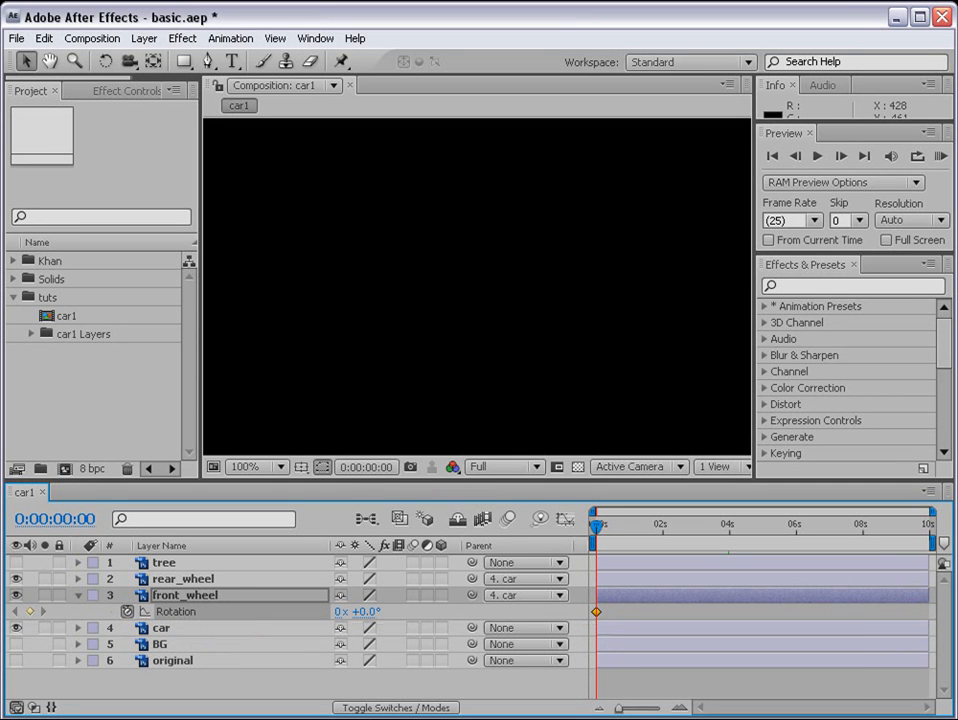
{"action": "left_click", "coordinate": [862, 526]}
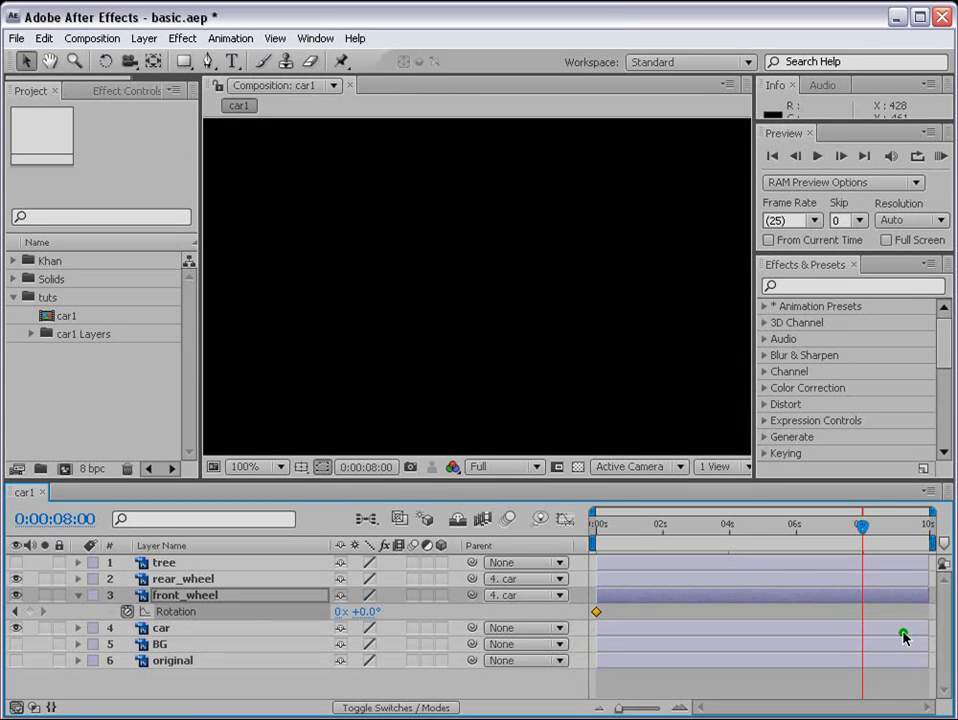
{"action": "left_click", "coordinate": [166, 629]}
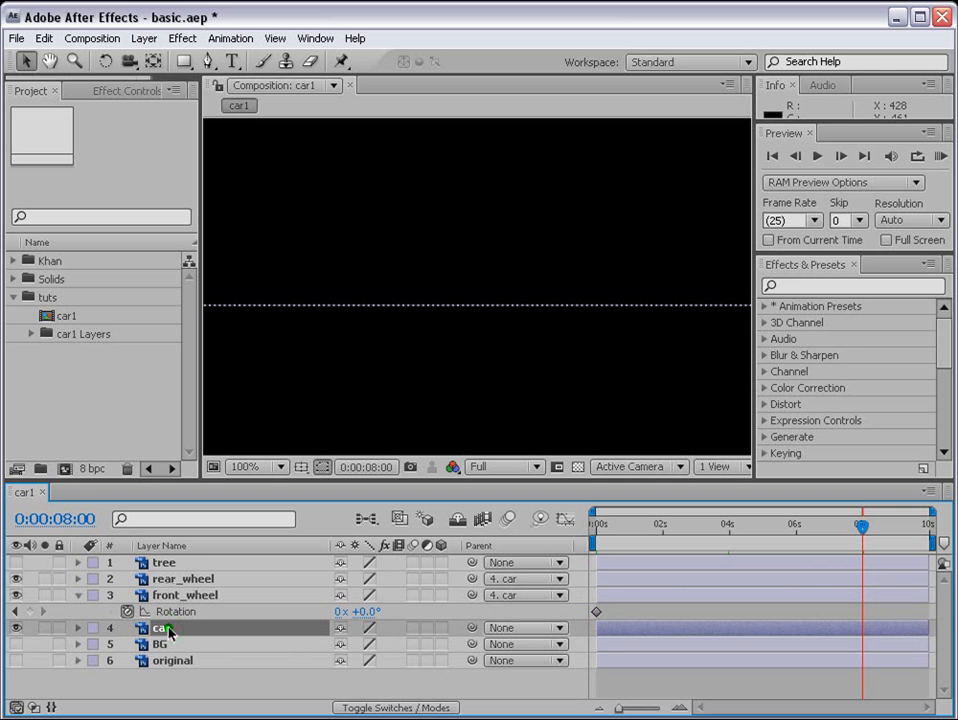
{"action": "key", "text": "p"}
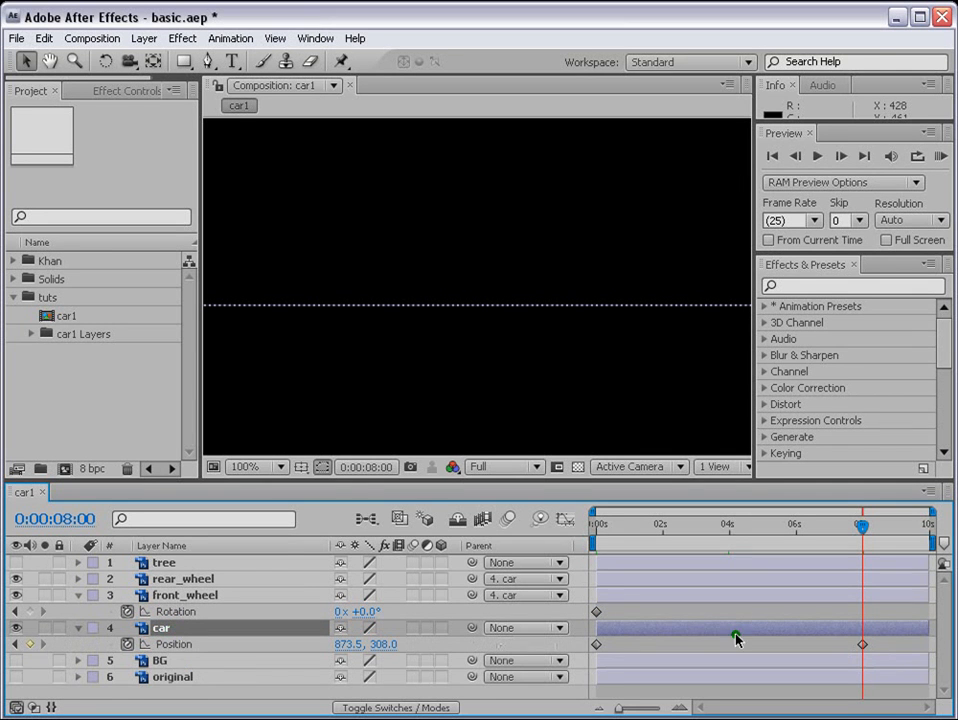
Save the project and set front_wheel's Rotation to 3 revolutions at 0:00:08:00.
{"action": "left_click_drag", "start_coordinate": [645, 533], "coordinate": [863, 540]}
{"action": "key", "text": "ctrl+s"}
{"action": "key", "text": "comma"}
{"action": "key", "text": "comma"}
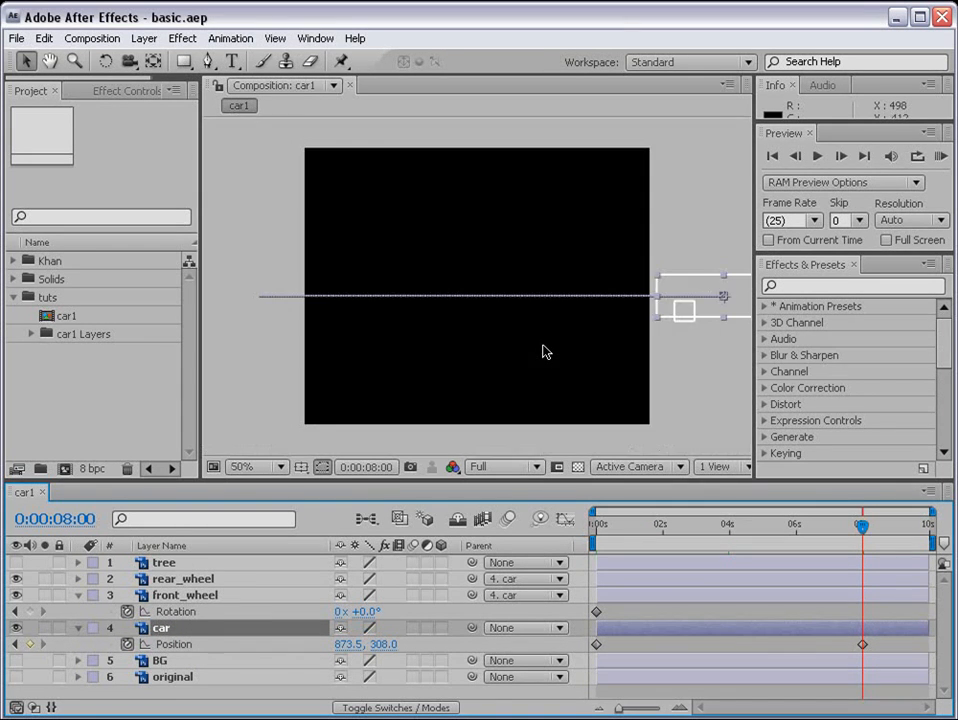
{"action": "left_click", "coordinate": [345, 612]}
{"action": "type", "text": "3"}
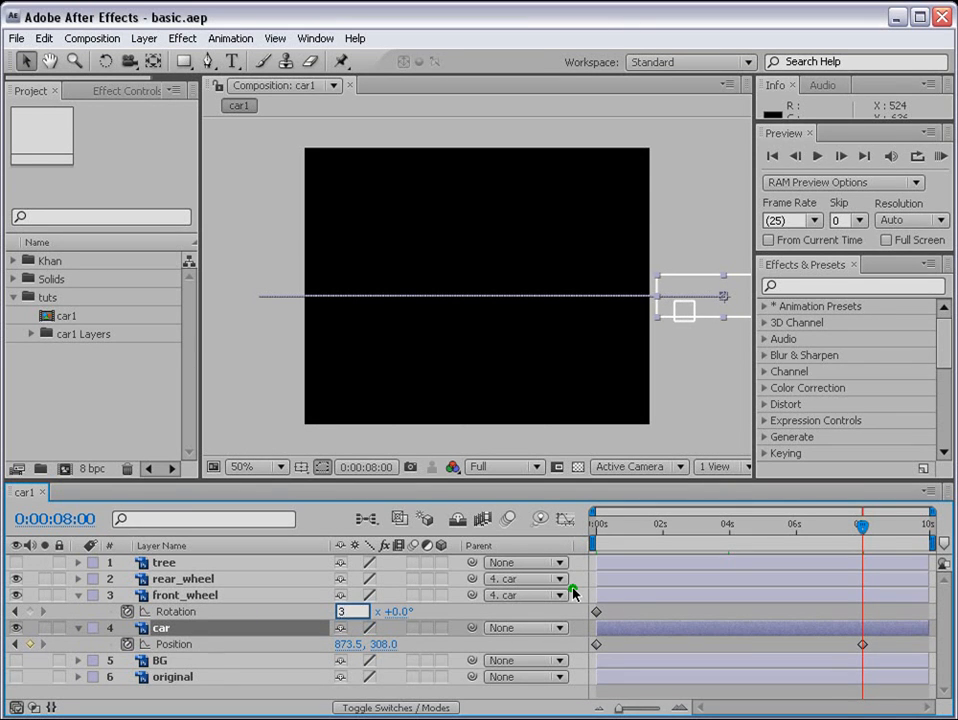
{"action": "left_click", "coordinate": [672, 612]}
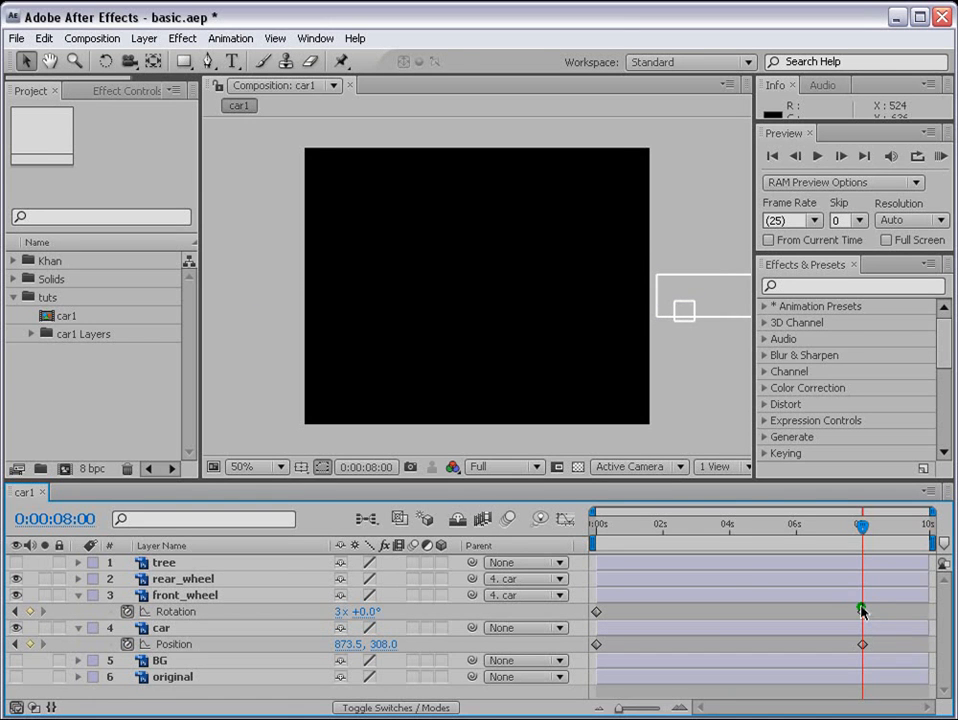
Scrub to 0:00:04:11 and play a RAM preview of the car with its front wheel turning.
{"action": "left_click_drag", "start_coordinate": [768, 524], "coordinate": [745, 524]}
{"action": "scroll", "coordinate": [562, 396], "scroll_direction": "up", "scroll_amount": 1}
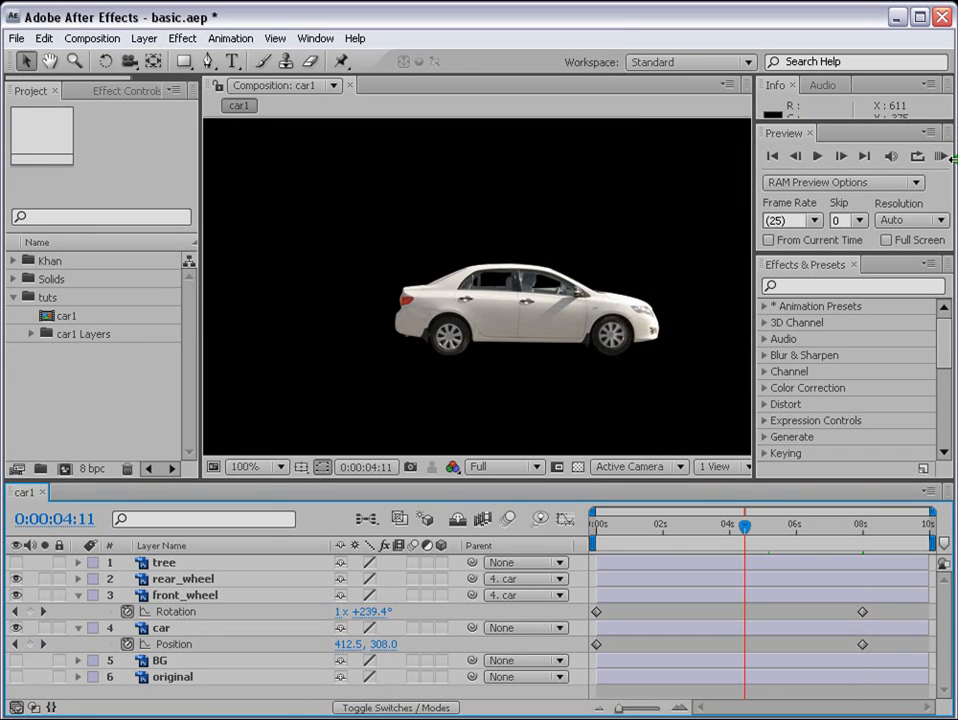
{"action": "left_click", "coordinate": [938, 155]}
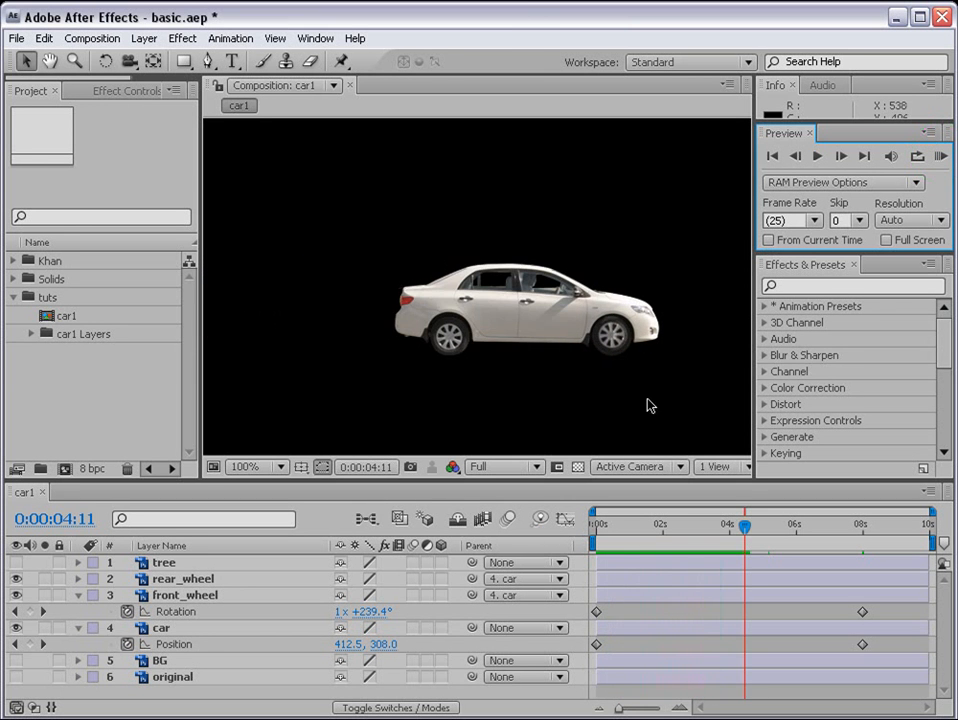
Try 10 revolutions for front_wheel's Rotation keyframe at 0:00:08:00 and play a RAM preview of the faster spin.
{"action": "left_click_drag", "start_coordinate": [744, 525], "coordinate": [877, 528]}
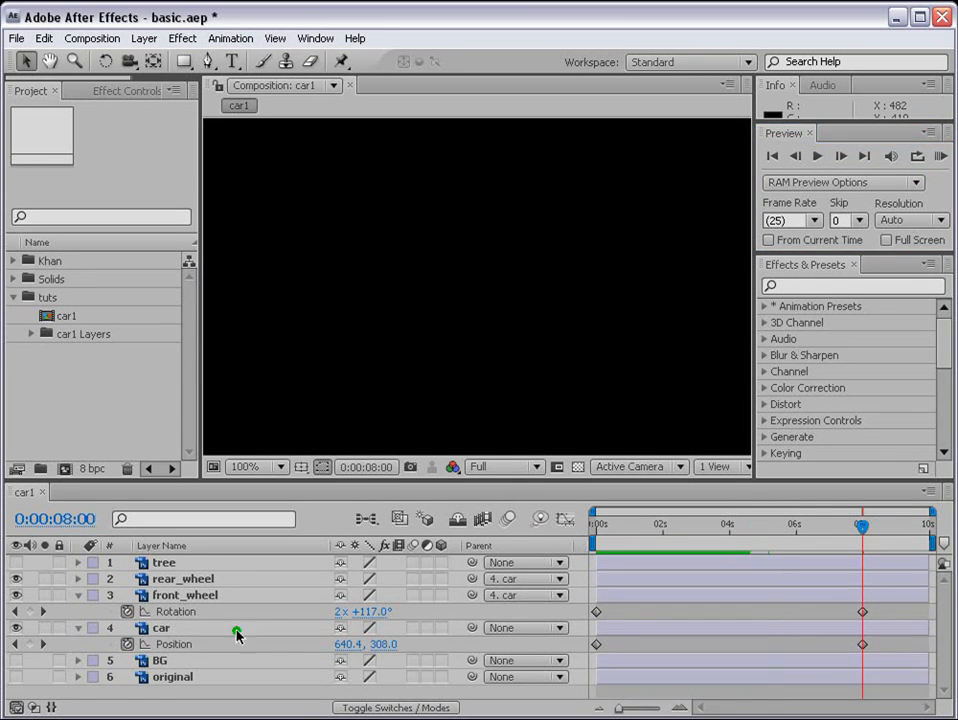
{"action": "left_click", "coordinate": [340, 612]}
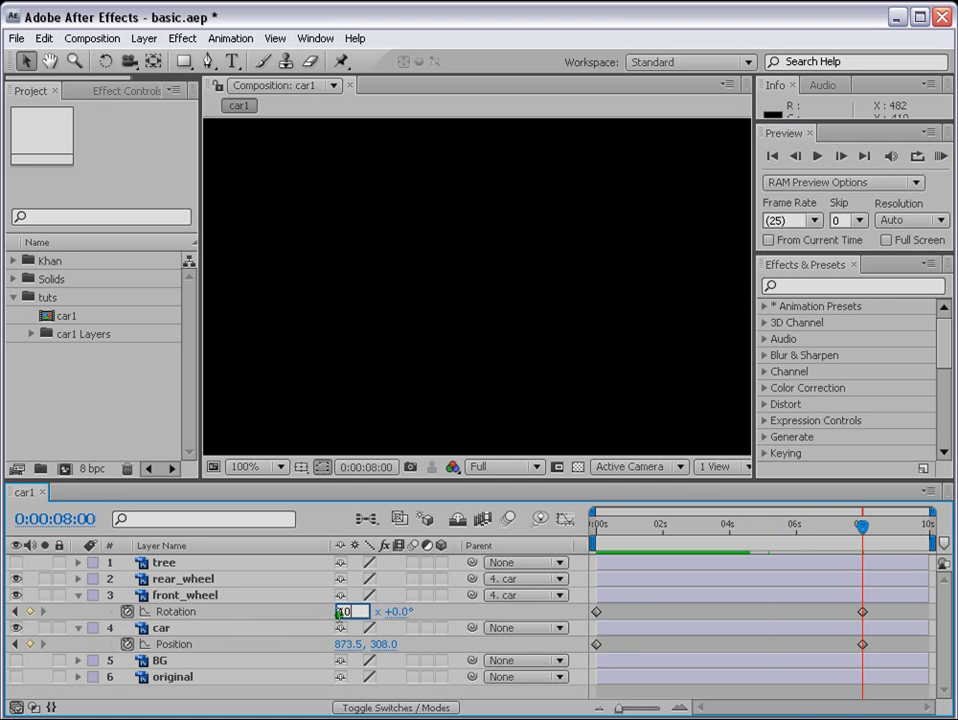
{"action": "left_click", "coordinate": [643, 626]}
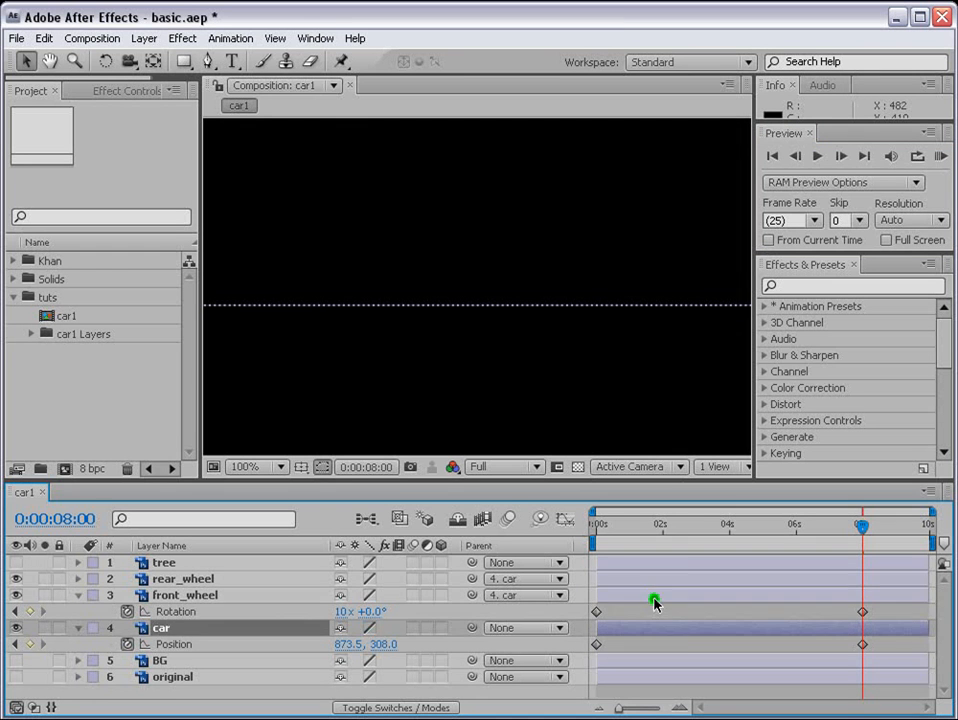
{"action": "left_click", "coordinate": [654, 597]}
{"action": "left_click", "coordinate": [941, 156]}
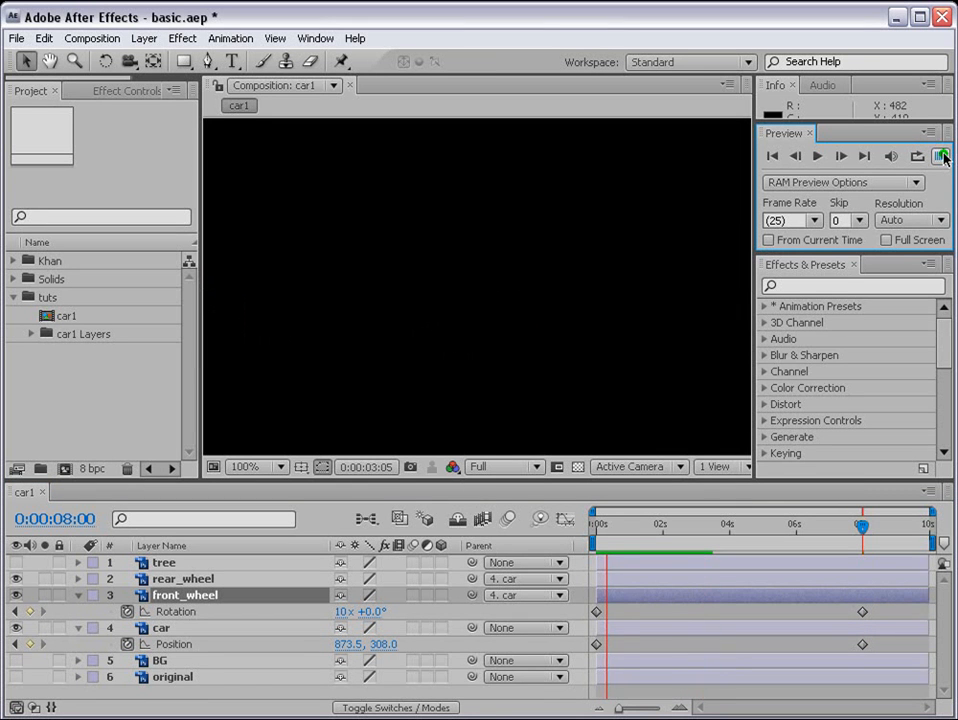
{"action": "left_click", "coordinate": [944, 157]}
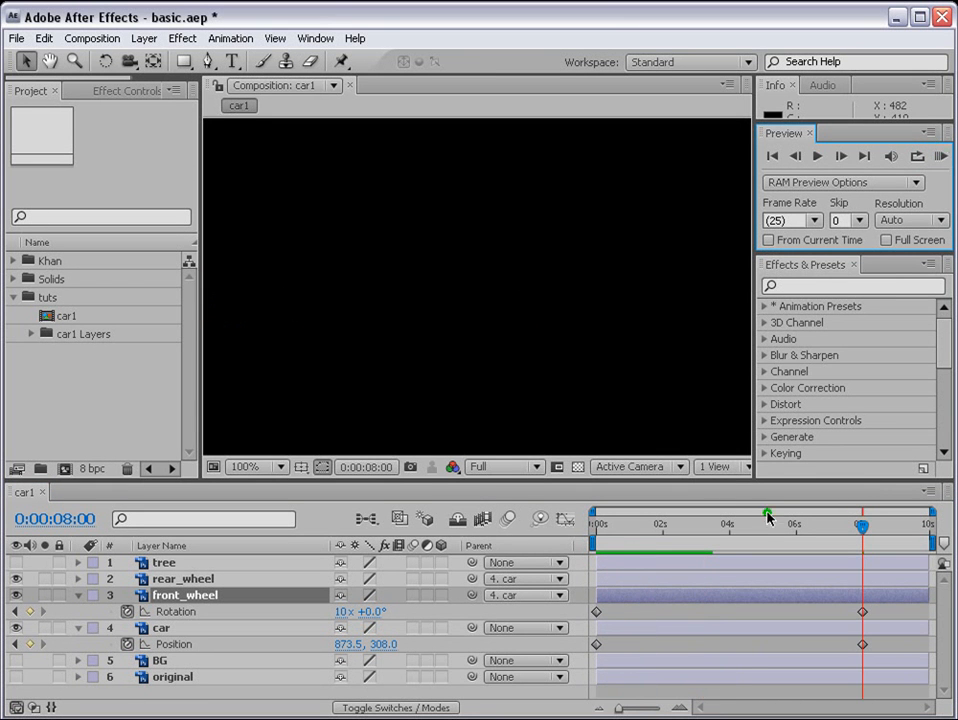
Try changing front_wheel's Rotation to 3 revolutions at 0:00:07:07, away from the existing end keyframe.
{"action": "left_click_drag", "start_coordinate": [857, 530], "coordinate": [838, 524]}
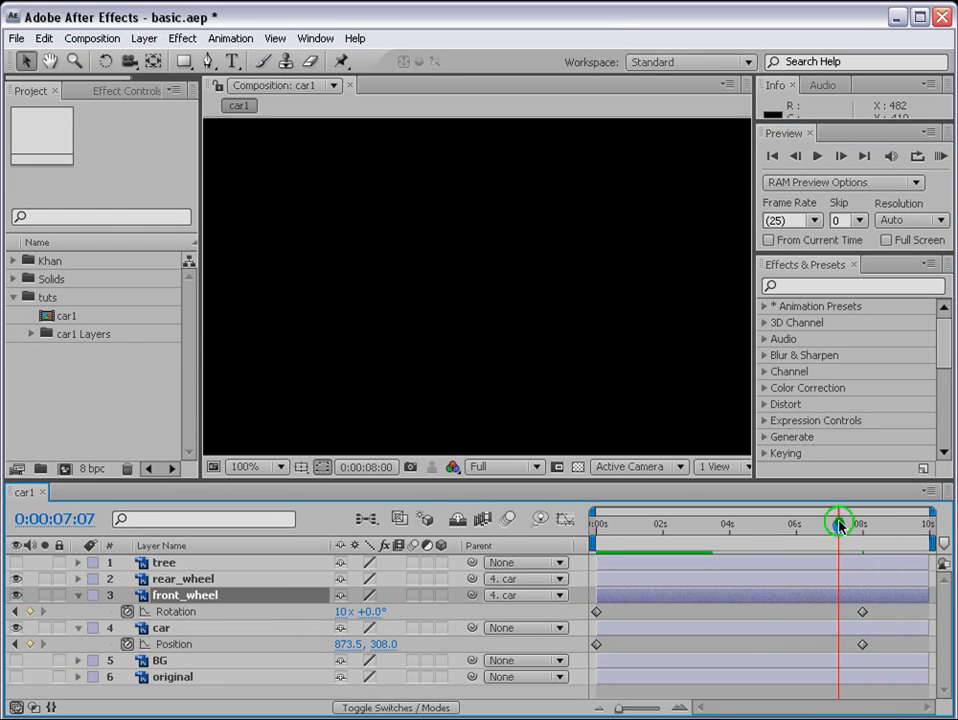
{"action": "left_click", "coordinate": [335, 613]}
{"action": "key", "text": "Return"}
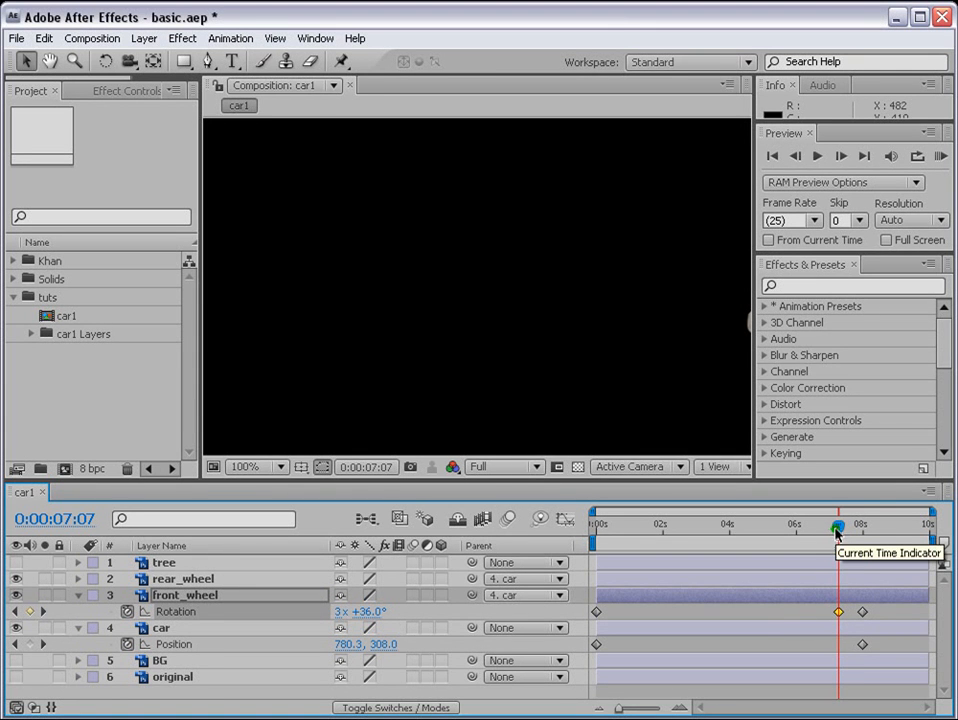
Return to 0:00:08:00 and delete the extra front_wheel Rotation keyframe at 0:00:07:07.
{"action": "left_click_drag", "start_coordinate": [838, 527], "coordinate": [862, 527]}
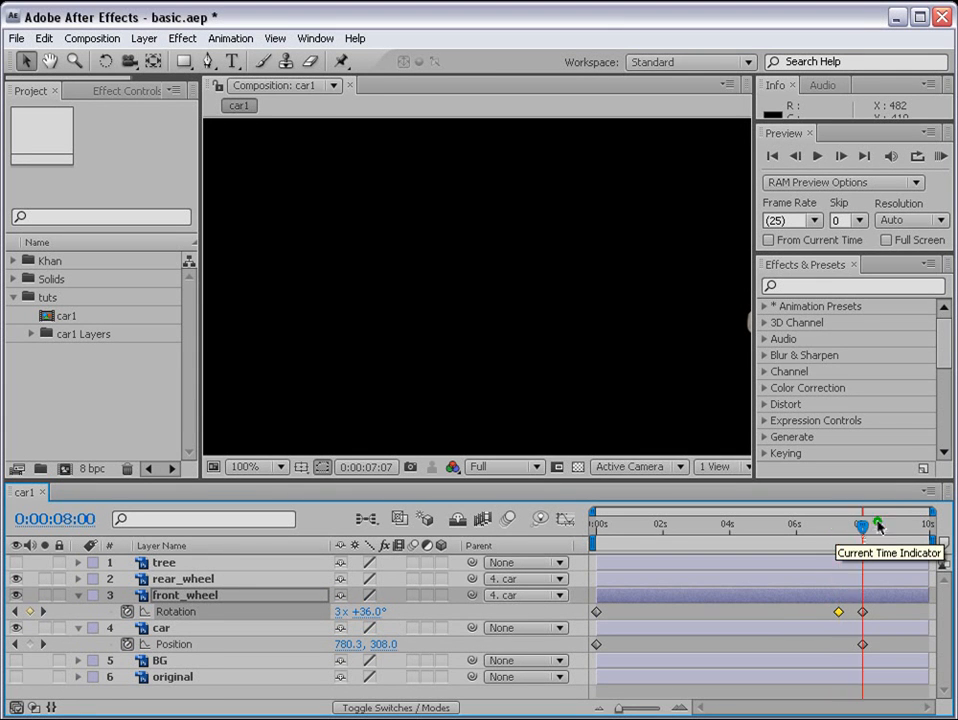
{"action": "left_click", "coordinate": [835, 612]}
{"action": "key", "text": "Delete"}
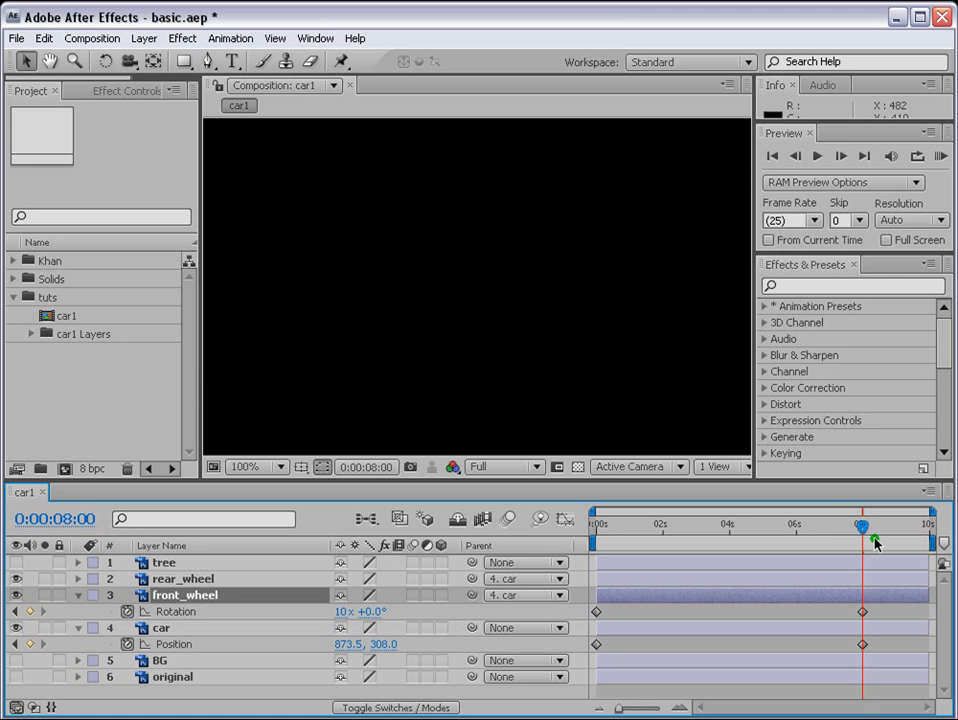
Align the current time with front_wheel's last Rotation keyframe at 0:00:08:00 and set it to 3 revolutions.
{"action": "left_click_drag", "start_coordinate": [862, 527], "coordinate": [855, 527]}
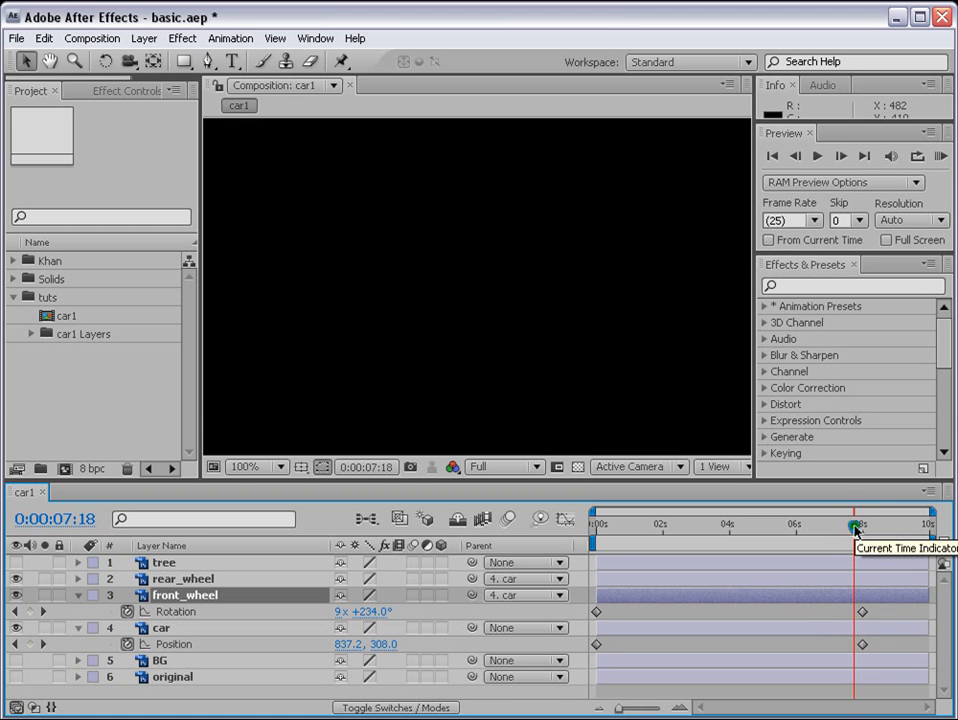
{"action": "left_click", "coordinate": [862, 612]}
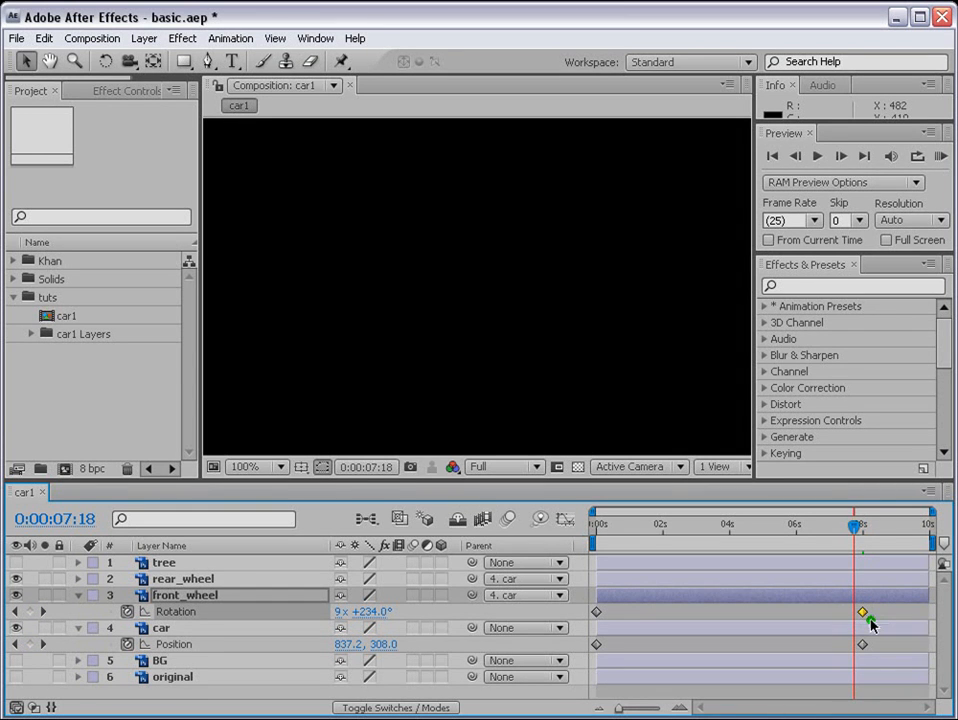
{"action": "mouse_move", "coordinate": [855, 526]}
{"action": "left_mouse_down"}
{"action": "mouse_move", "coordinate": [863, 526]}
{"action": "mouse_move", "coordinate": [844, 532]}
{"action": "mouse_move", "coordinate": [864, 532]}
{"action": "left_mouse_up"}
{"action": "left_click", "coordinate": [892, 614]}
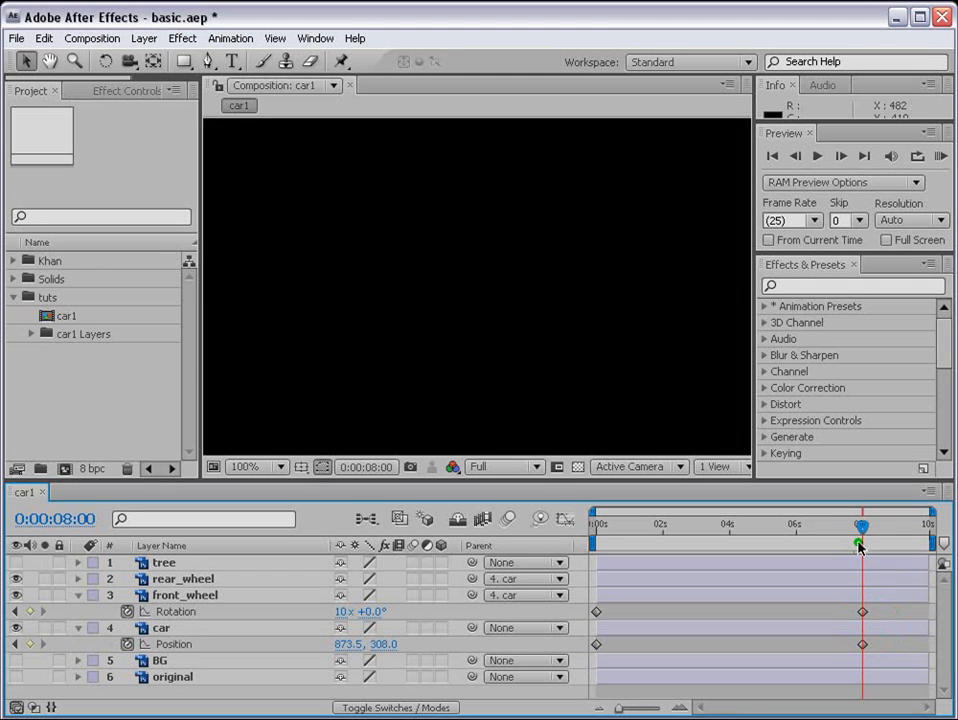
{"action": "left_click", "coordinate": [862, 613]}
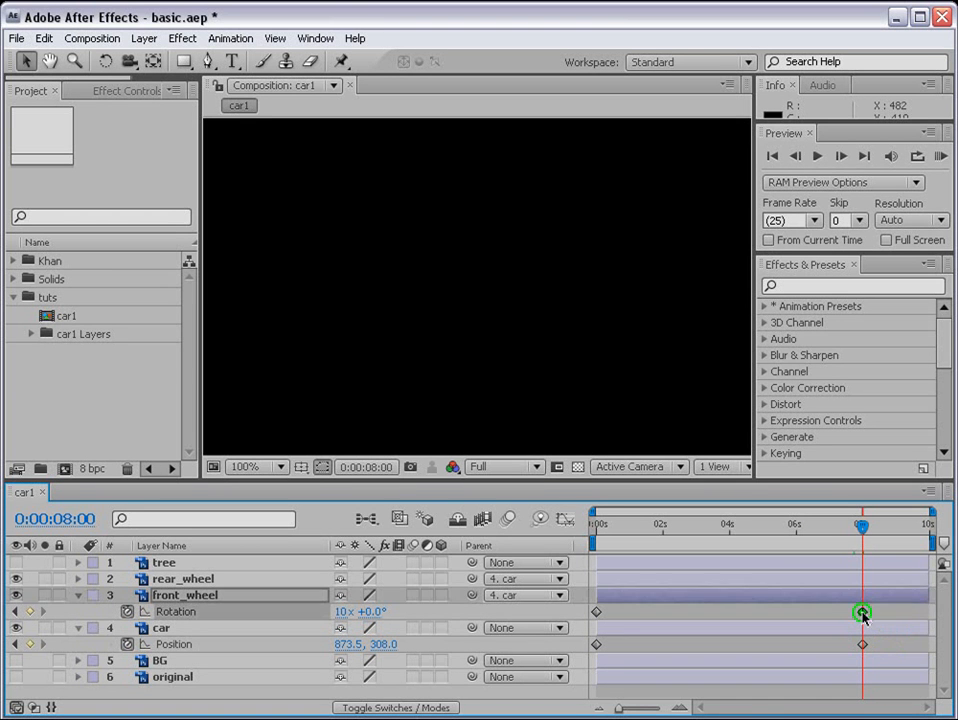
{"action": "left_click", "coordinate": [341, 613]}
{"action": "type", "text": "3"}
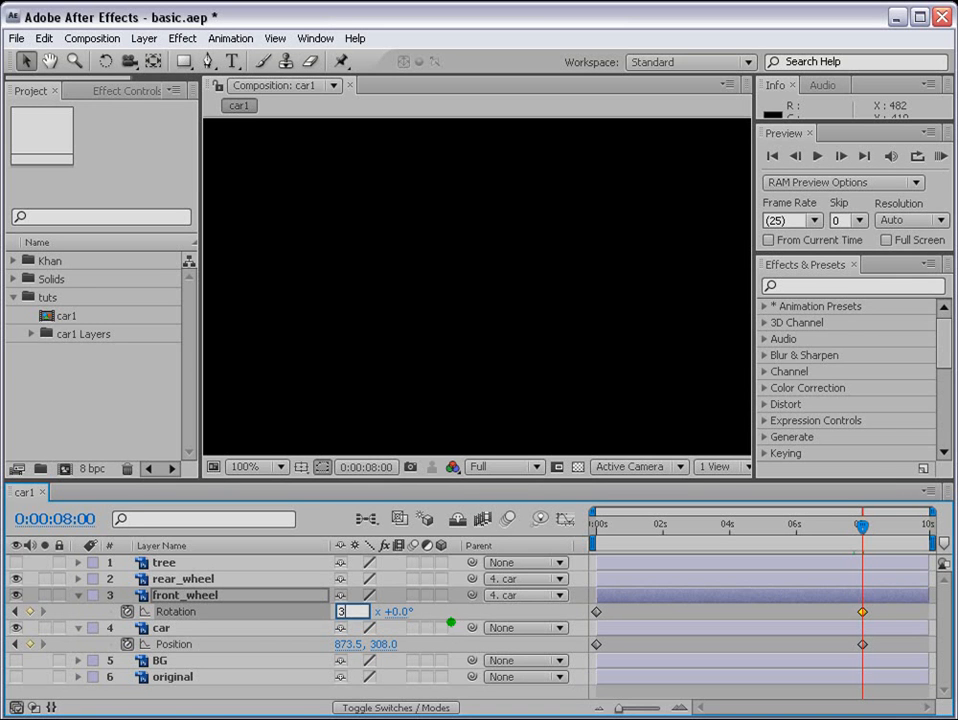
{"action": "key", "text": "Return"}
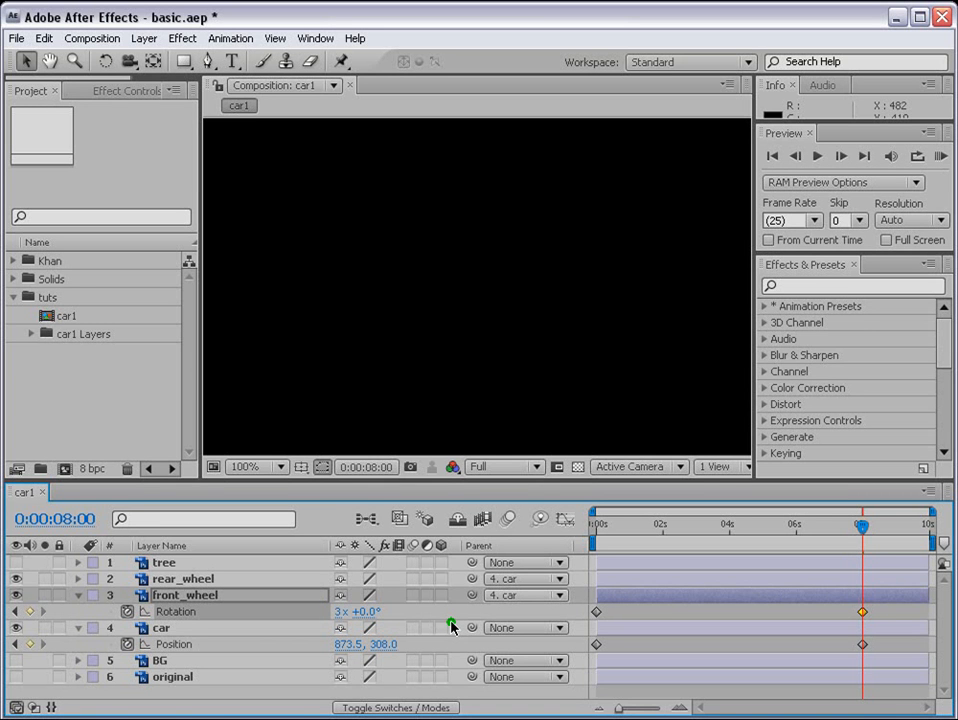
Compare front_wheel's Rotation and the car's Position at 0:00:00:00 and 0:00:08:00, ending back at the start.
{"action": "left_click", "coordinate": [646, 650]}
{"action": "left_click_drag", "start_coordinate": [613, 524], "coordinate": [544, 530]}
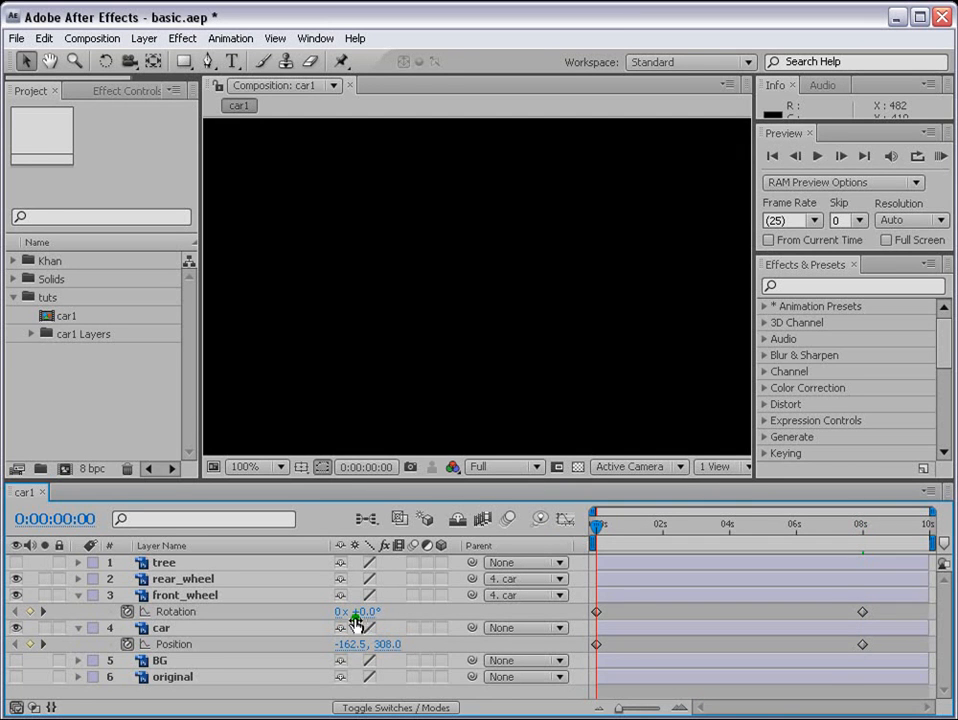
{"action": "left_click_drag", "start_coordinate": [615, 531], "coordinate": [862, 527]}
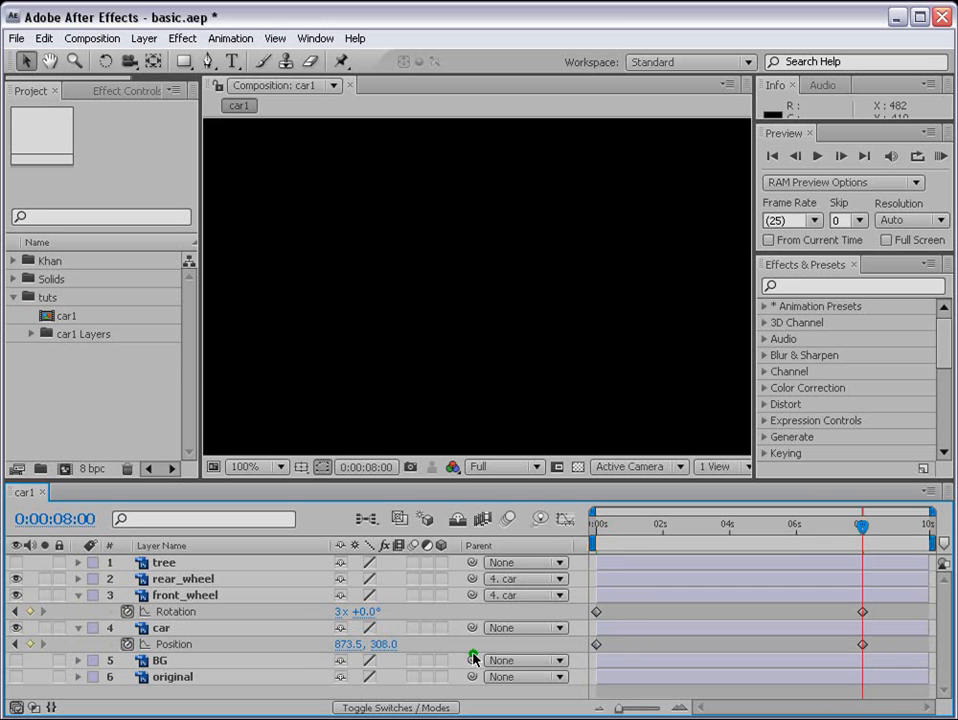
{"action": "key", "text": "Home"}
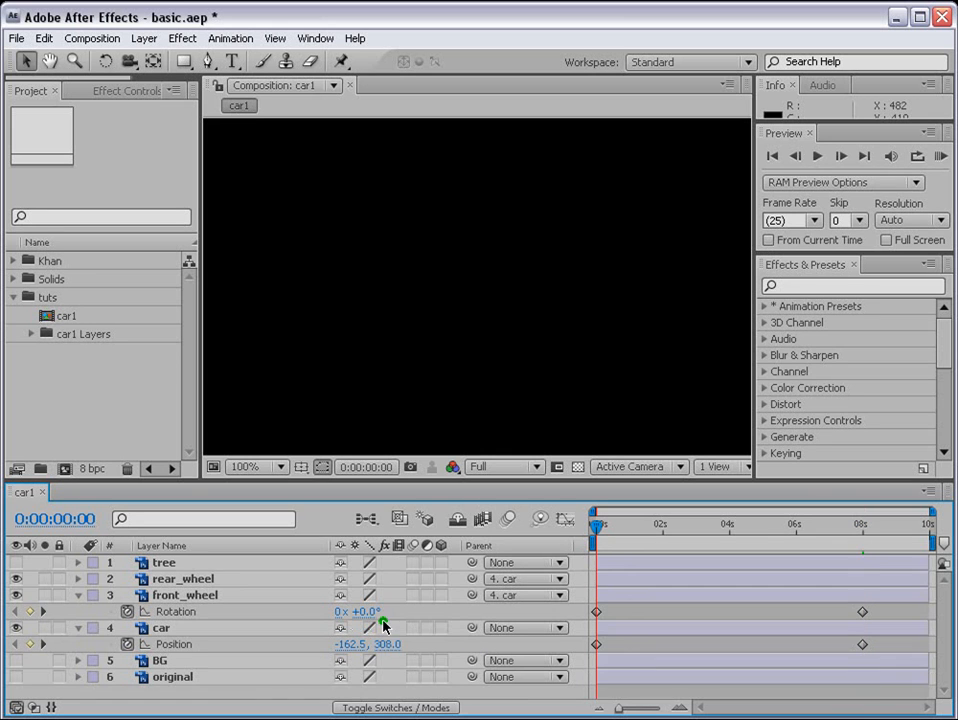
Copy both Rotation keyframes from front_wheel and paste them onto the rear_wheel layer at 0:00:00:00.
{"action": "left_click", "coordinate": [178, 581]}
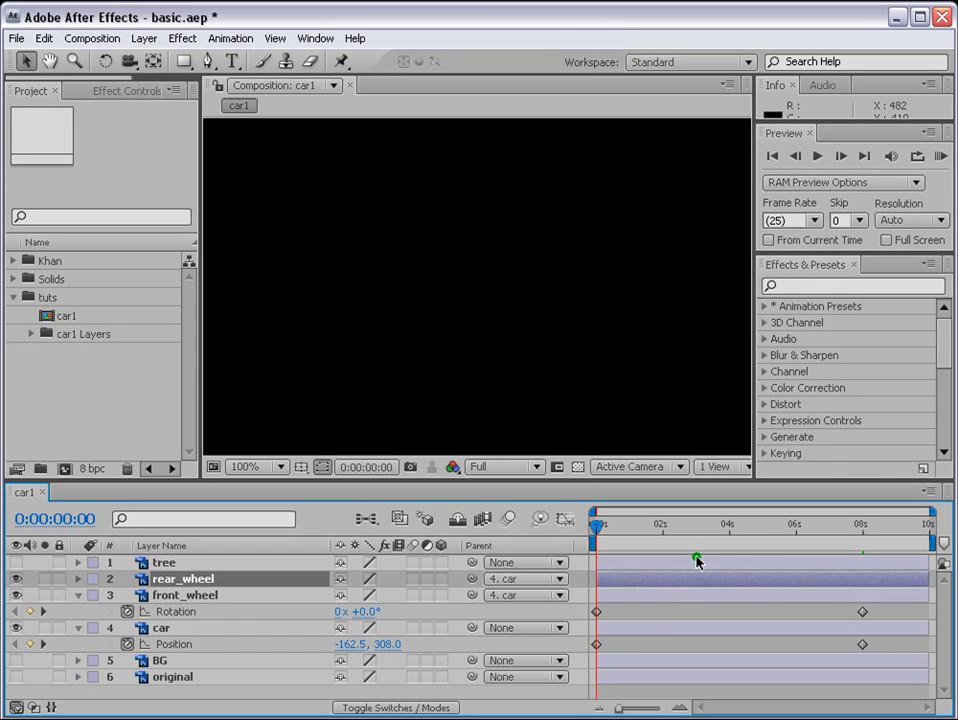
{"action": "left_click", "coordinate": [175, 612]}
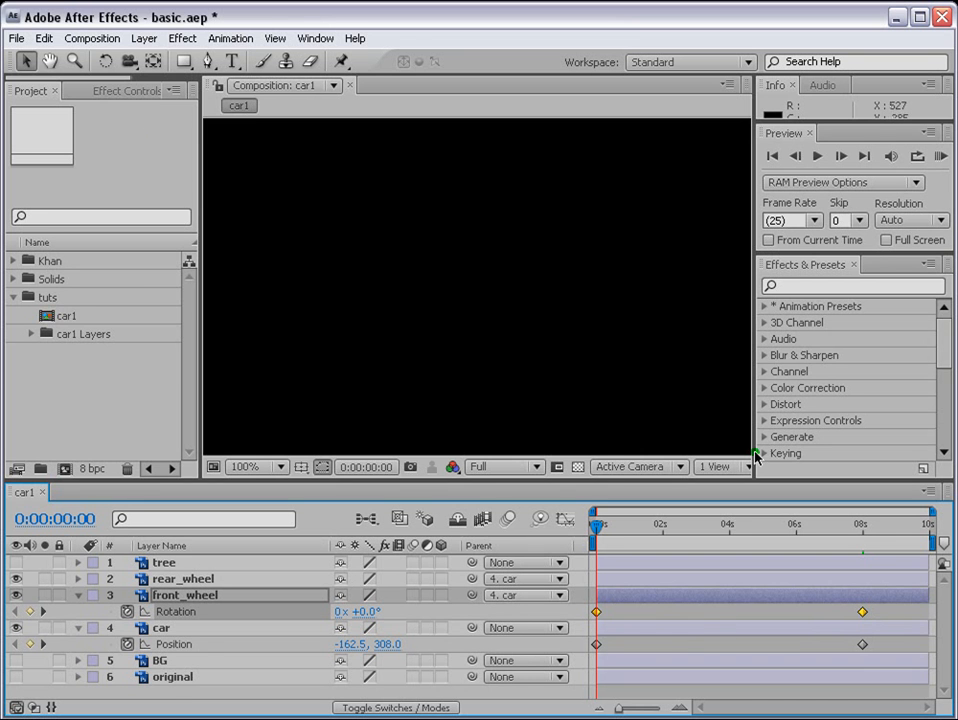
{"action": "left_click", "coordinate": [44, 38]}
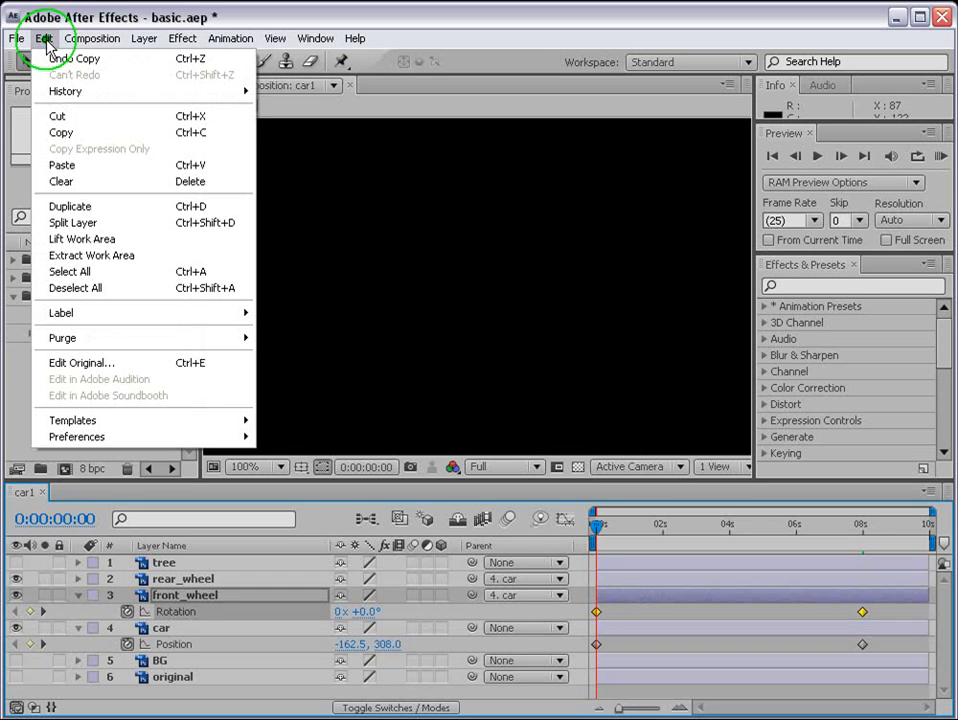
{"action": "left_click", "coordinate": [60, 132]}
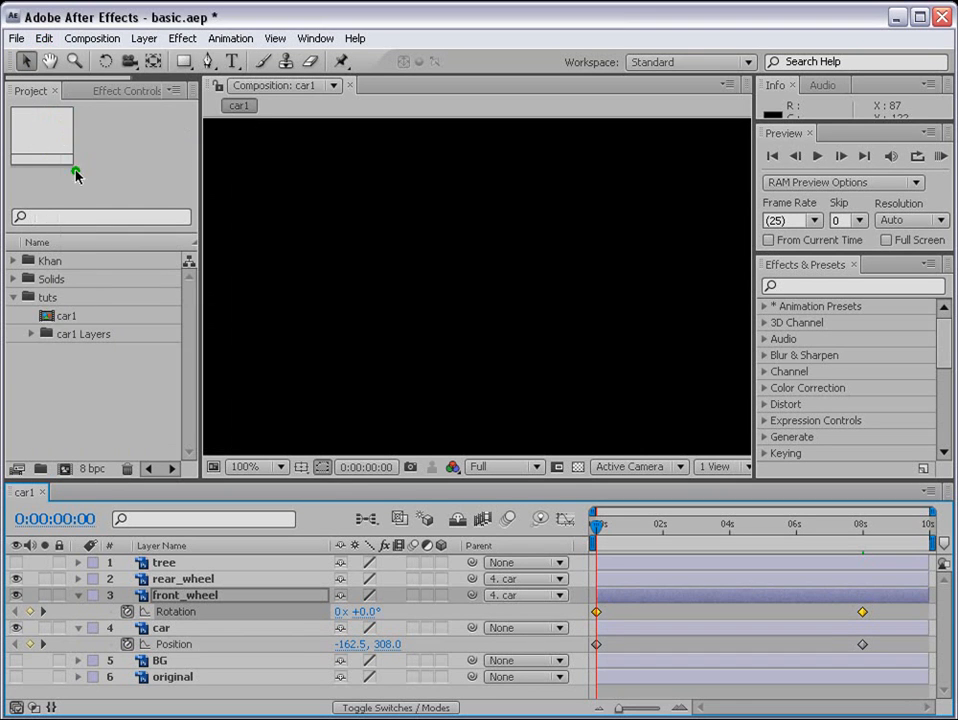
{"action": "left_click", "coordinate": [187, 580]}
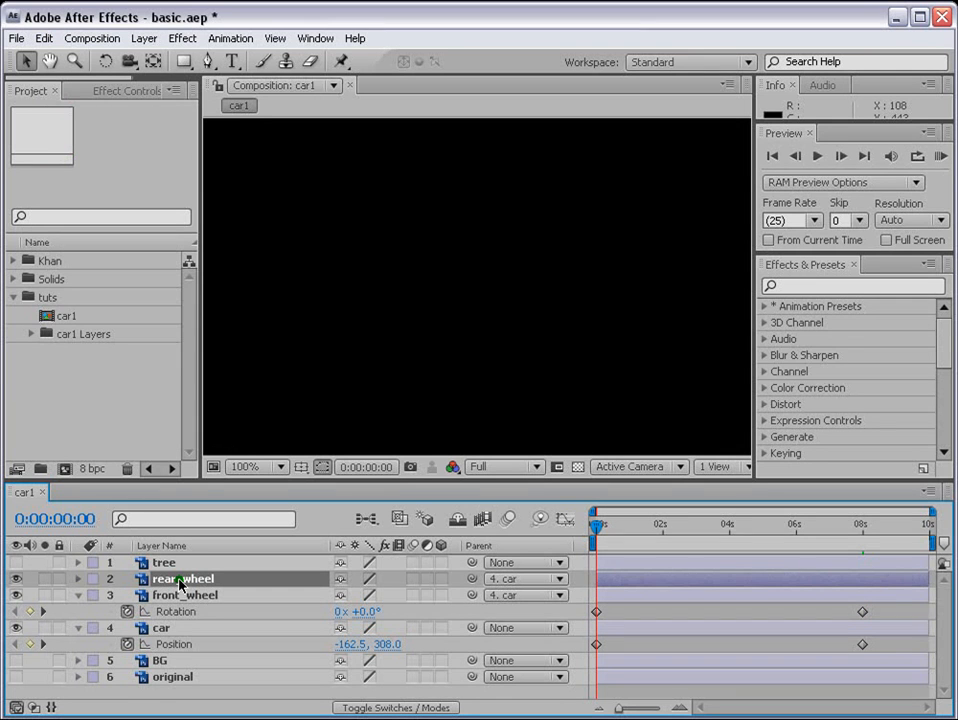
{"action": "left_click", "coordinate": [44, 40]}
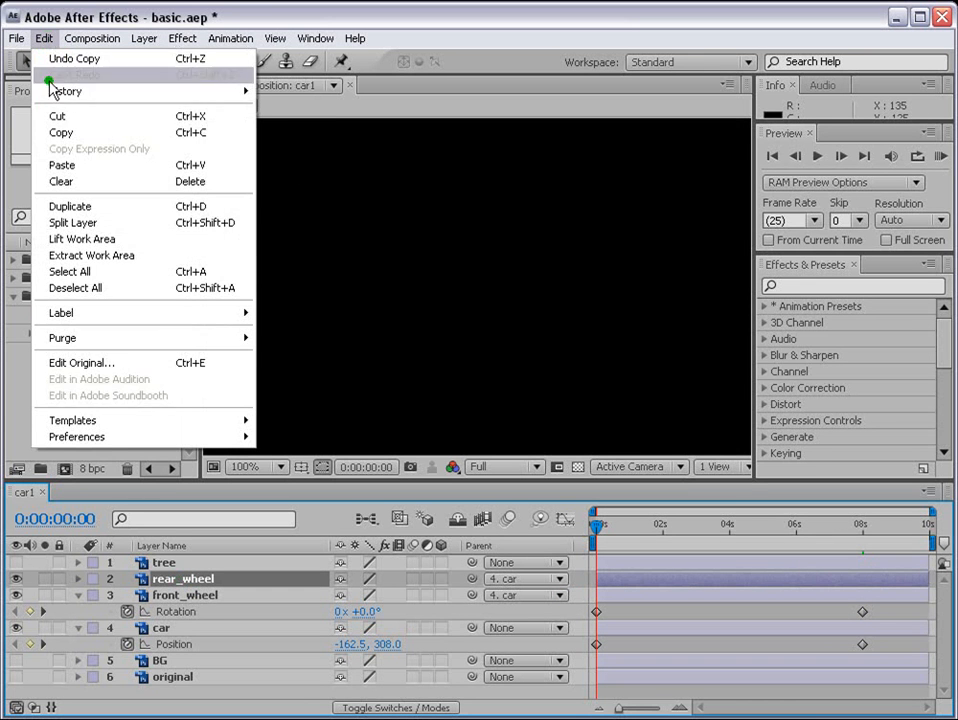
{"action": "left_click", "coordinate": [69, 167]}
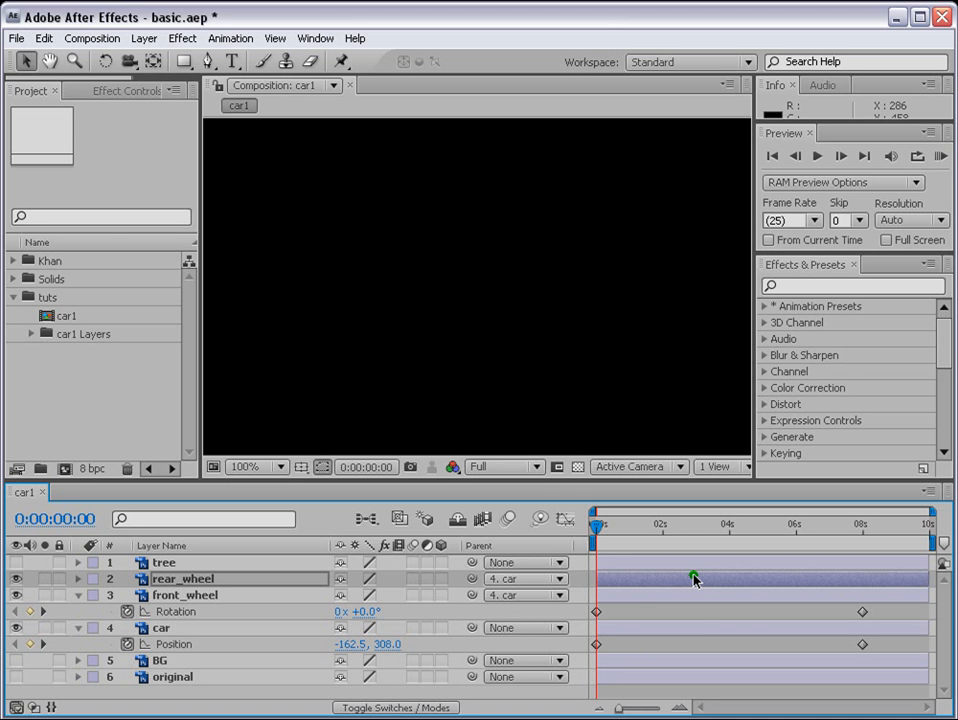
{"action": "left_click", "coordinate": [684, 582]}
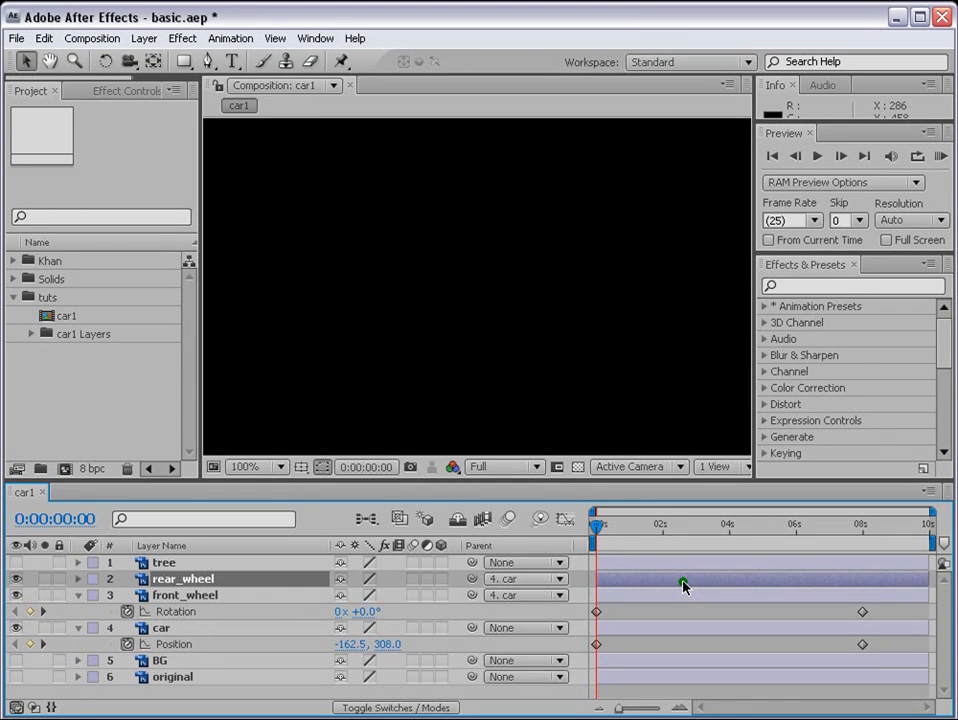
Reveal the pasted Rotation keyframes on the rear_wheel layer.
{"action": "key", "text": "r"}
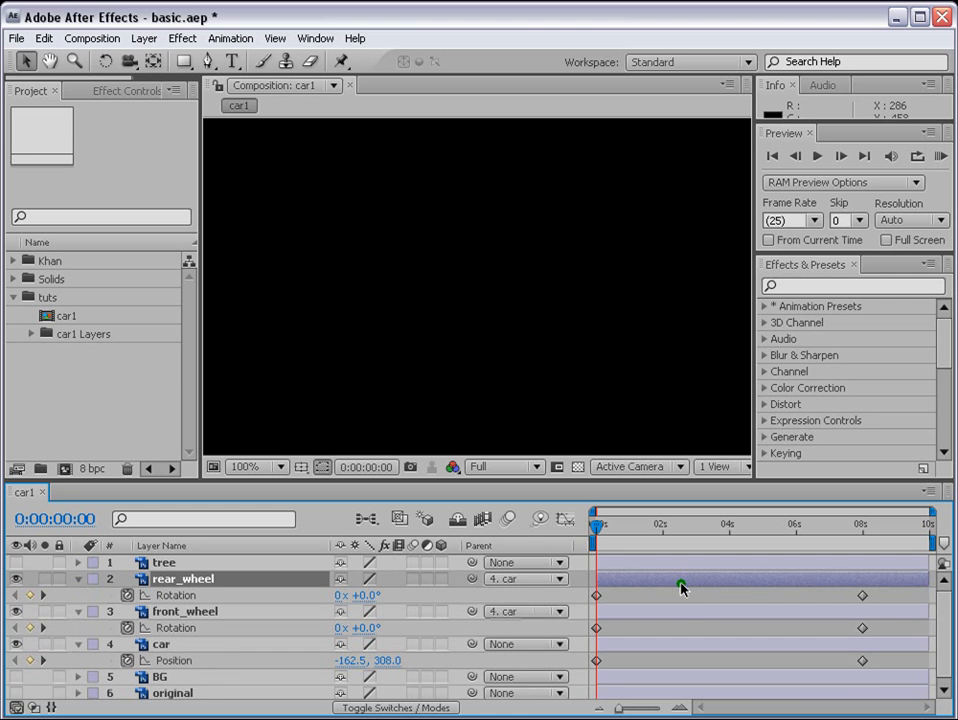
{"action": "key", "text": "r"}
{"action": "key", "text": "r"}
{"action": "key", "text": "r"}
{"action": "key", "text": "r"}
Scrub through the timeline and run a RAM preview to check both wheels' rotation, ending at 0:00:04:11.
{"action": "left_click", "coordinate": [656, 523]}
{"action": "left_click", "coordinate": [606, 527]}
{"action": "left_click_drag", "start_coordinate": [606, 533], "coordinate": [681, 533]}
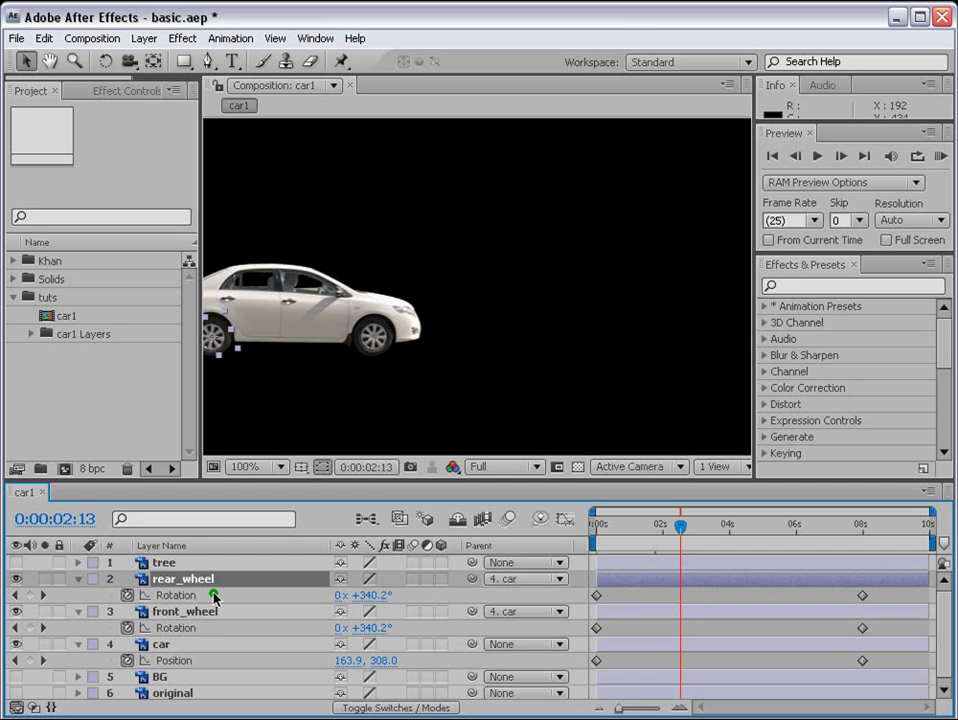
{"action": "left_click", "coordinate": [940, 154]}
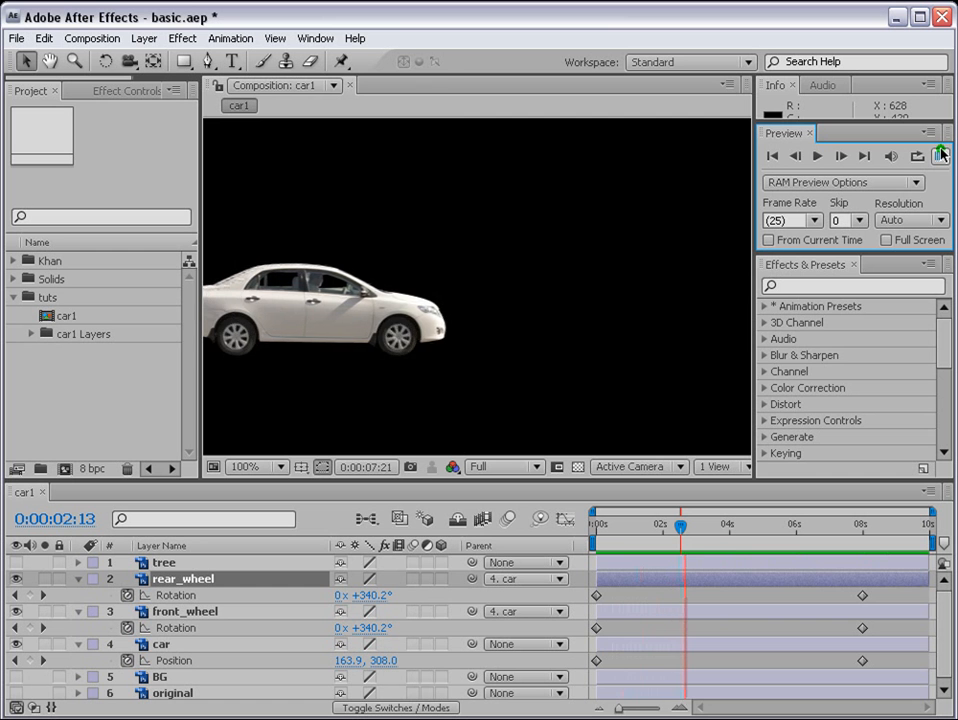
{"action": "left_click", "coordinate": [941, 157]}
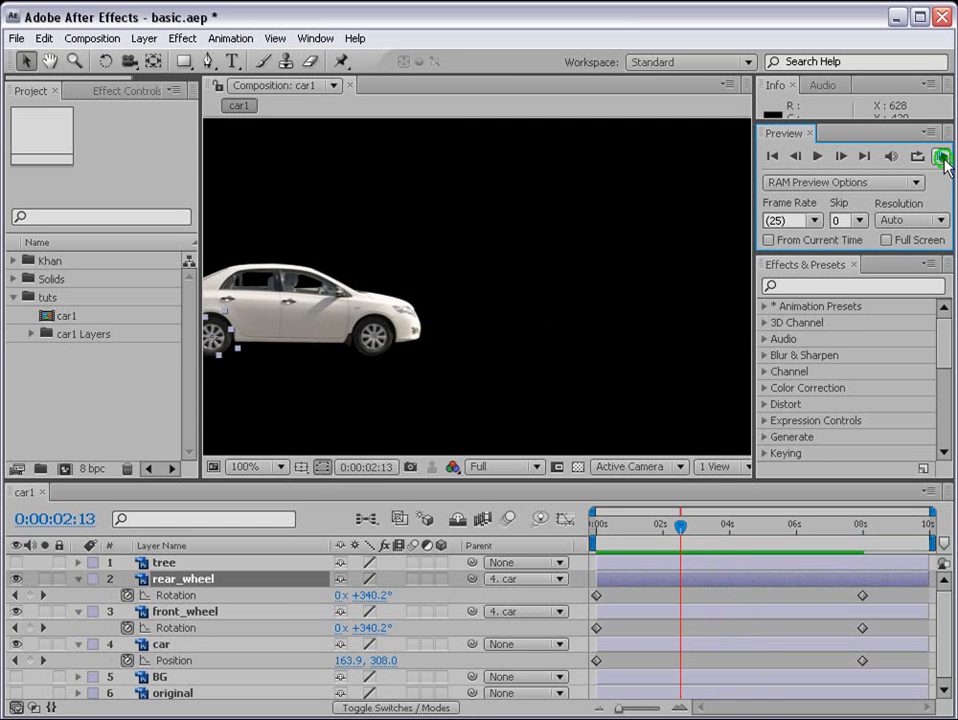
{"action": "left_click_drag", "start_coordinate": [667, 536], "coordinate": [744, 526]}
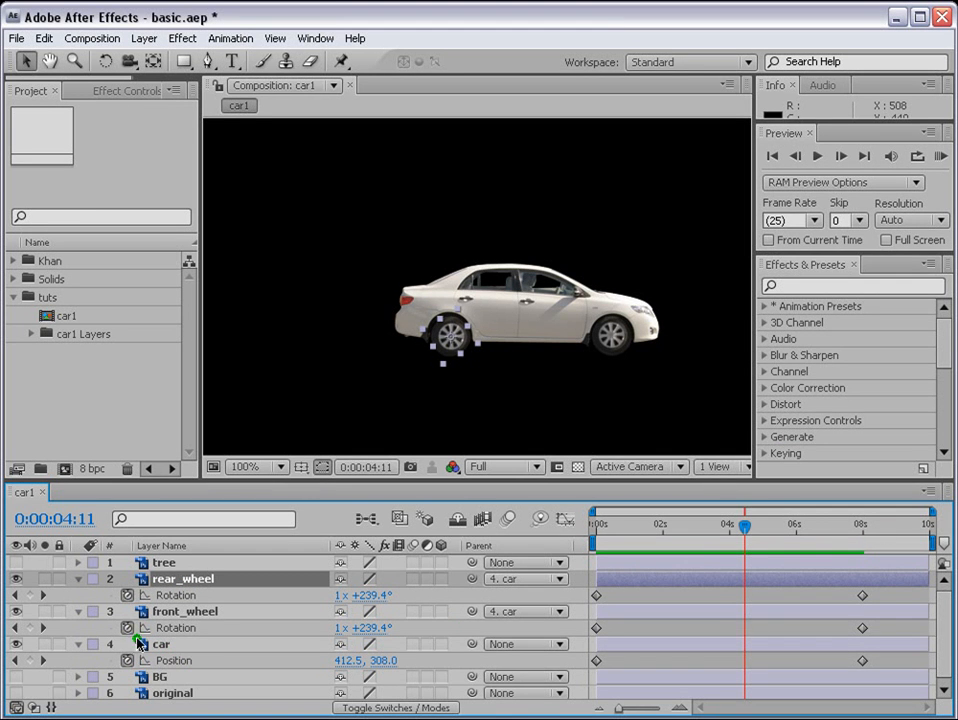
Collapse the rear_wheel, front_wheel and car properties, deselect all layers, and set the composition view to 50%.
{"action": "left_click", "coordinate": [188, 612]}
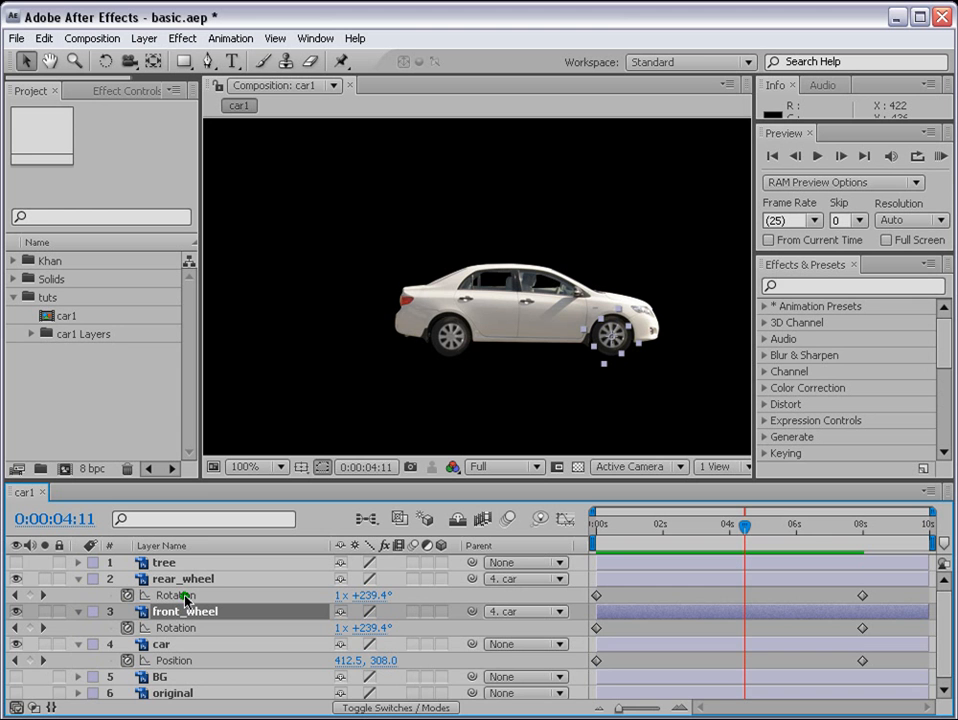
{"action": "left_click", "coordinate": [79, 580]}
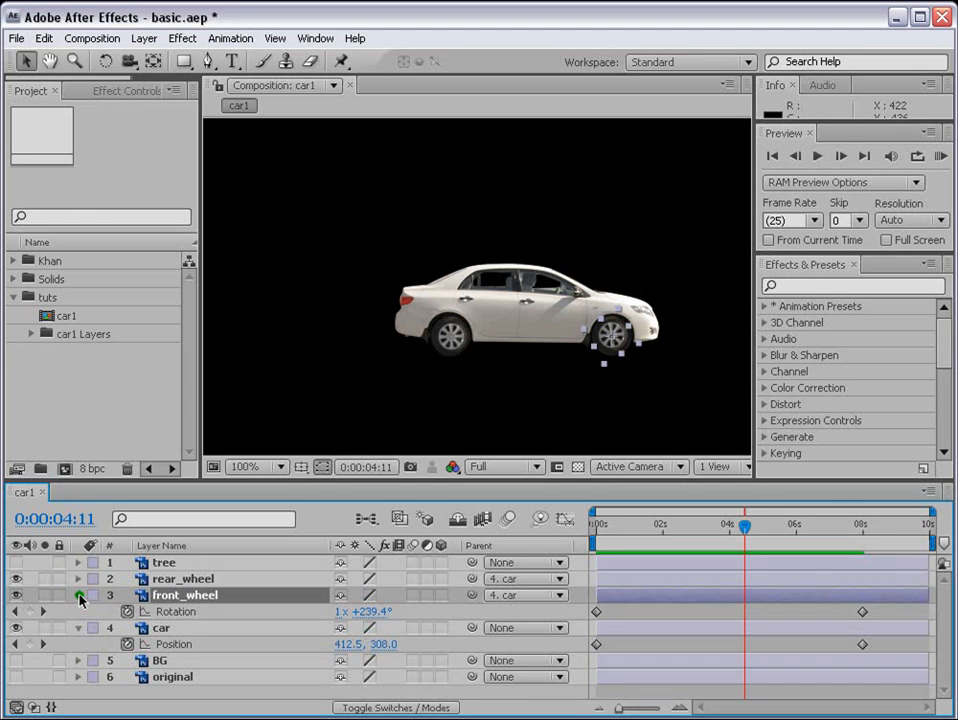
{"action": "left_click", "coordinate": [79, 596]}
{"action": "left_click", "coordinate": [80, 612]}
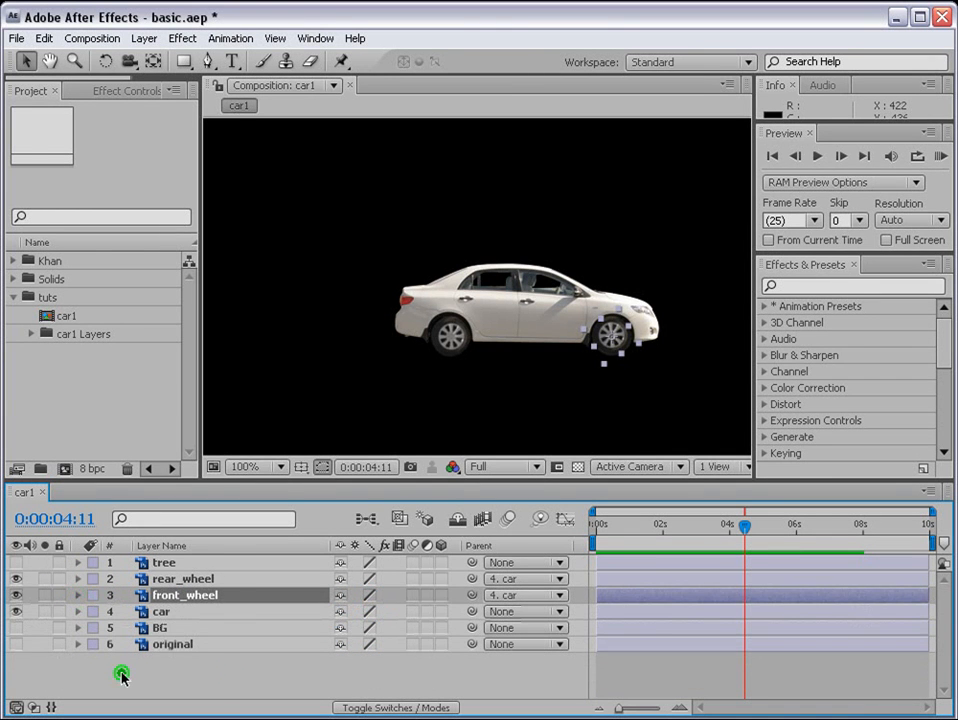
{"action": "left_click", "coordinate": [121, 677]}
{"action": "scroll", "coordinate": [586, 249], "scroll_direction": "down", "scroll_amount": 2}
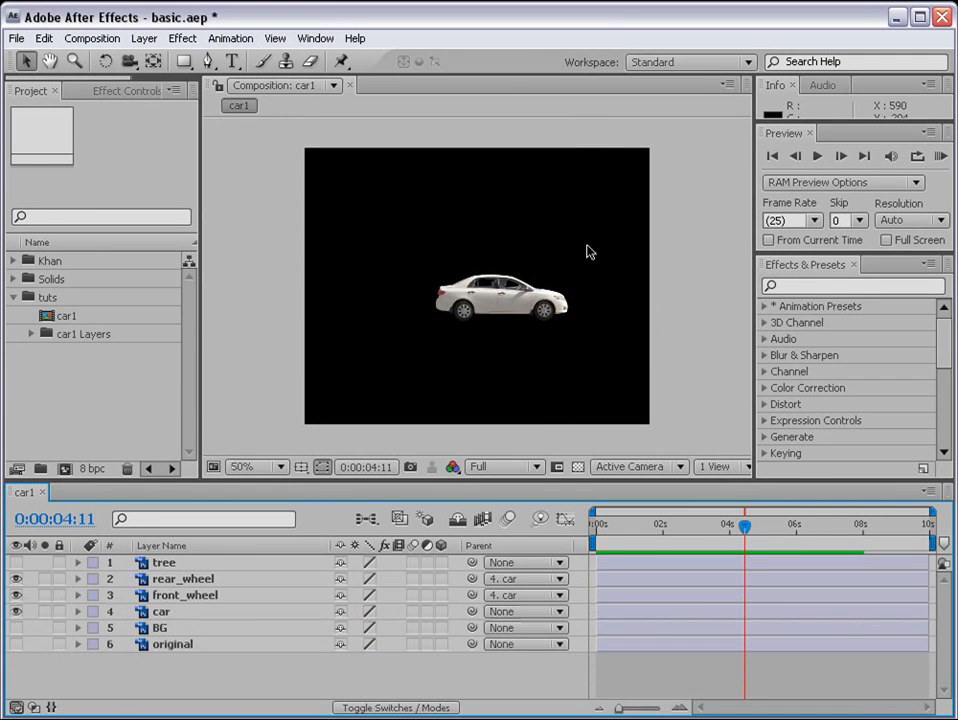
Make the BG layer visible and run a RAM preview of the car driving over the street.
{"action": "left_click", "coordinate": [21, 628]}
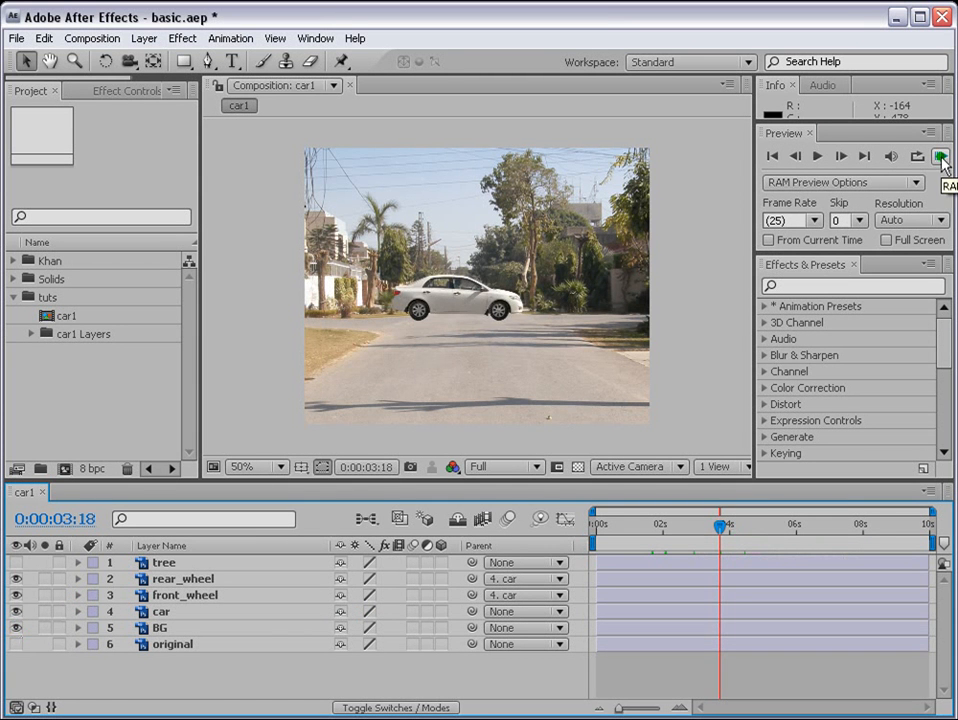
{"action": "left_click", "coordinate": [941, 157]}
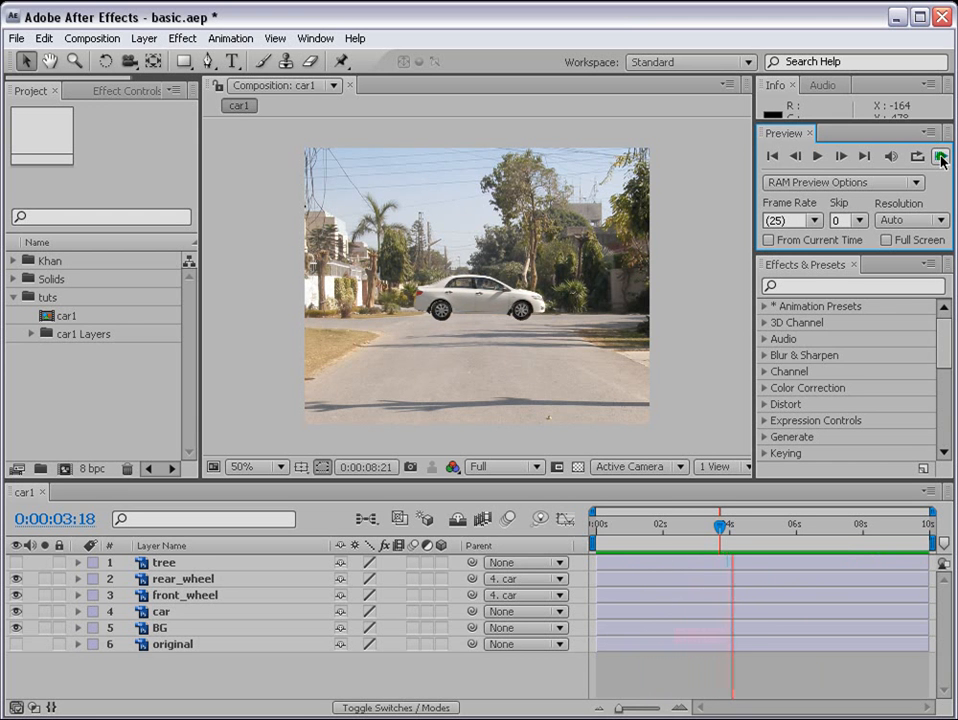
{"action": "left_click", "coordinate": [941, 158]}
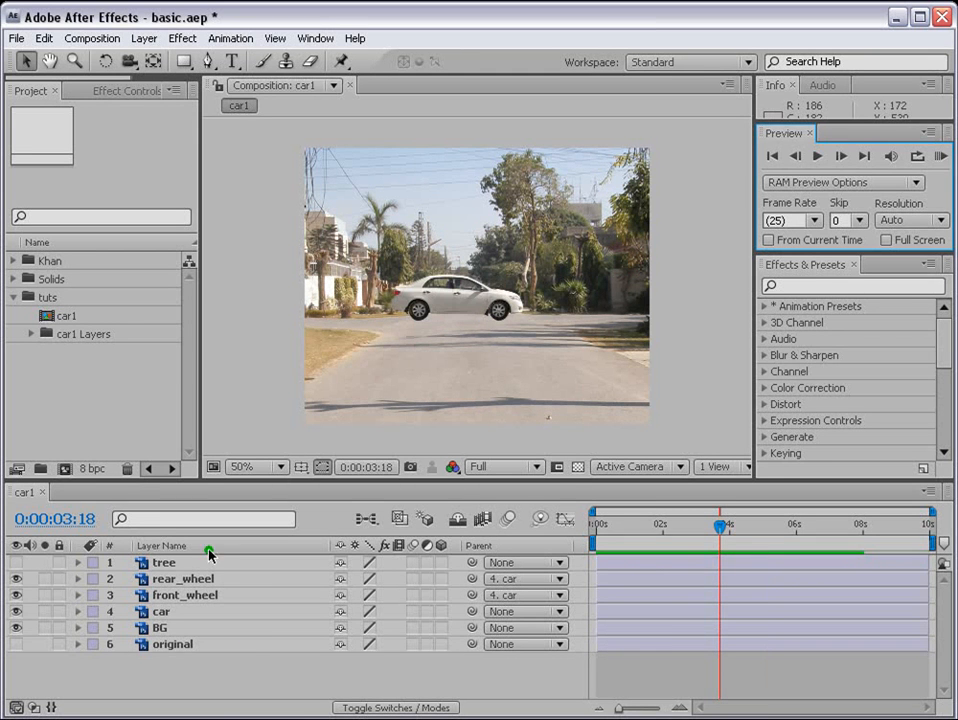
Make the tree layer visible and check the car passing the tree at 0:00:01:15.
{"action": "left_click", "coordinate": [15, 562]}
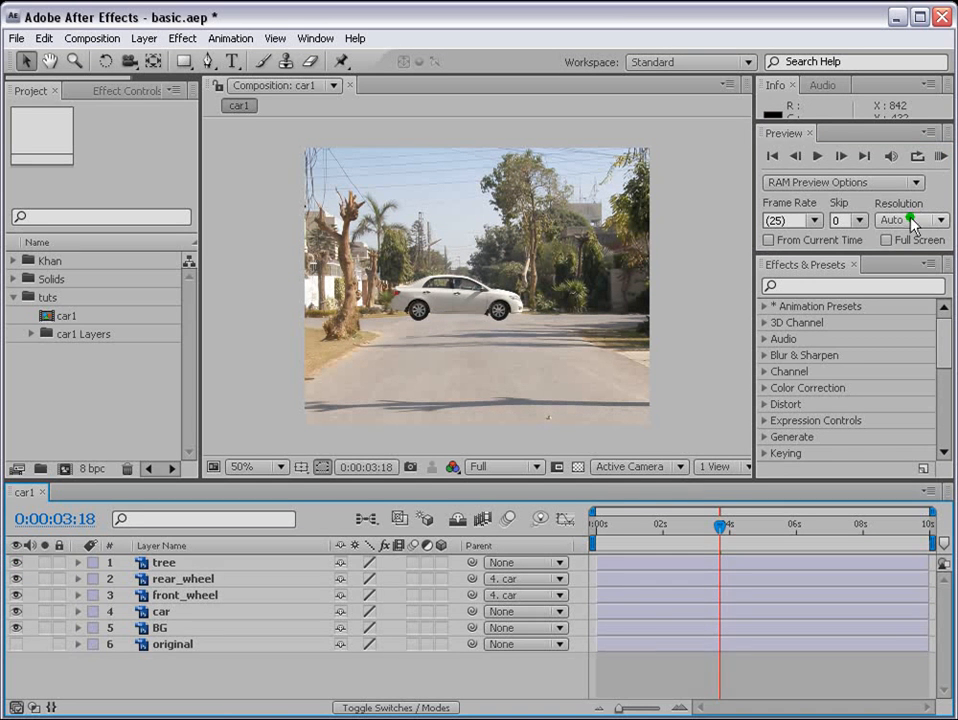
{"action": "left_click", "coordinate": [650, 524]}
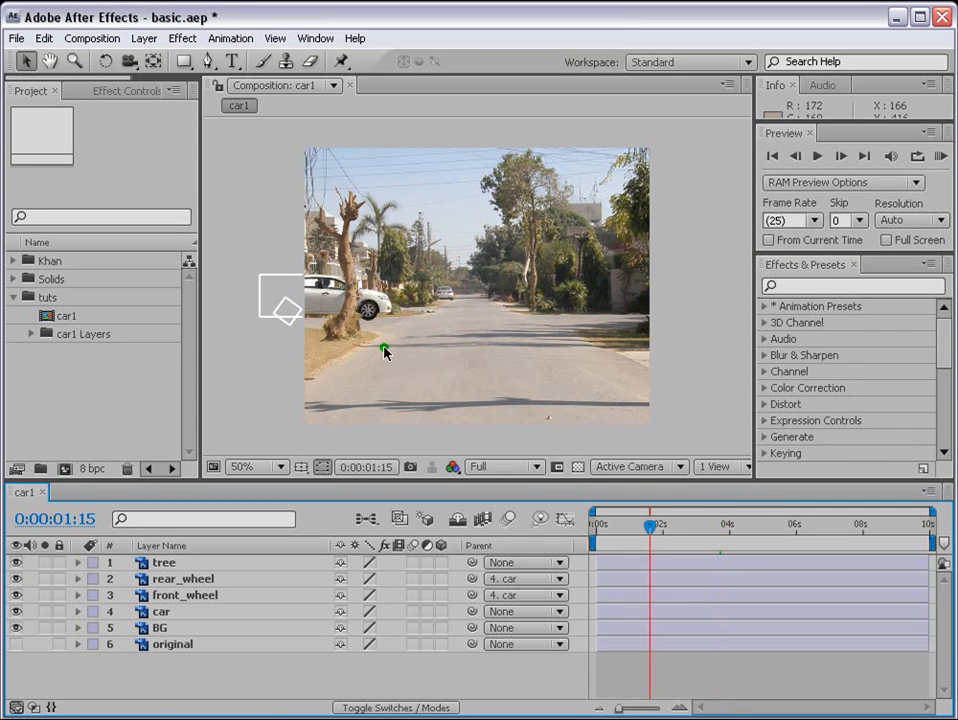
Try the tree layer between car and BG, and return it to the top of the layer stack.
{"action": "left_click", "coordinate": [163, 563]}
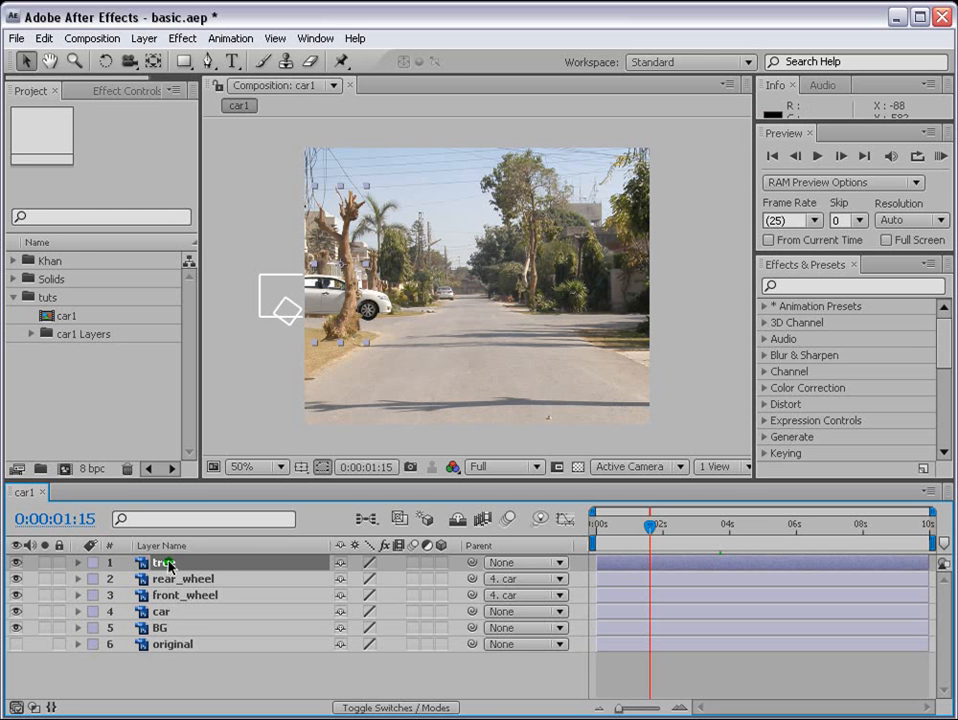
{"action": "left_click_drag", "start_coordinate": [170, 563], "coordinate": [174, 620]}
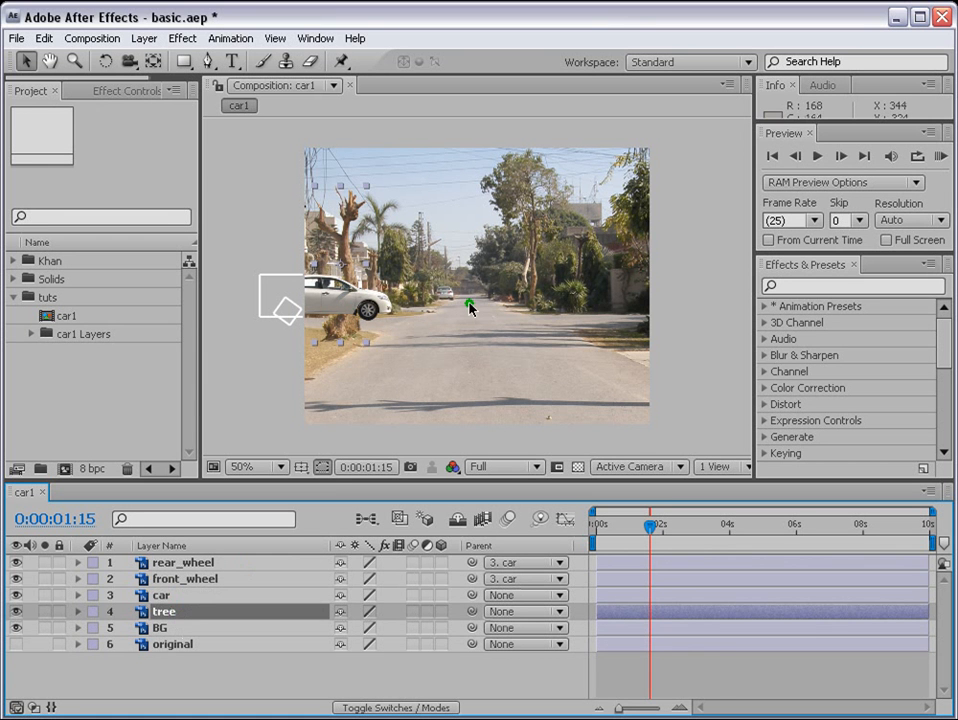
{"action": "left_click_drag", "start_coordinate": [165, 613], "coordinate": [165, 553]}
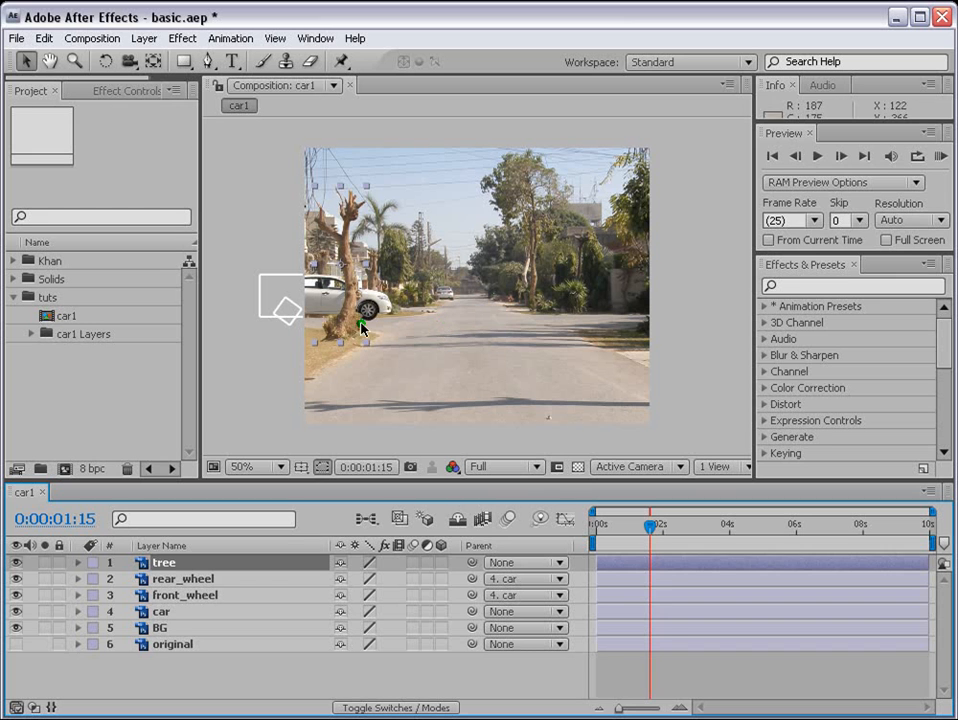
Go to 0:00:03:24 and examine the stacking order of the tree, rear_wheel, front_wheel and car layers.
{"action": "left_click", "coordinate": [727, 526]}
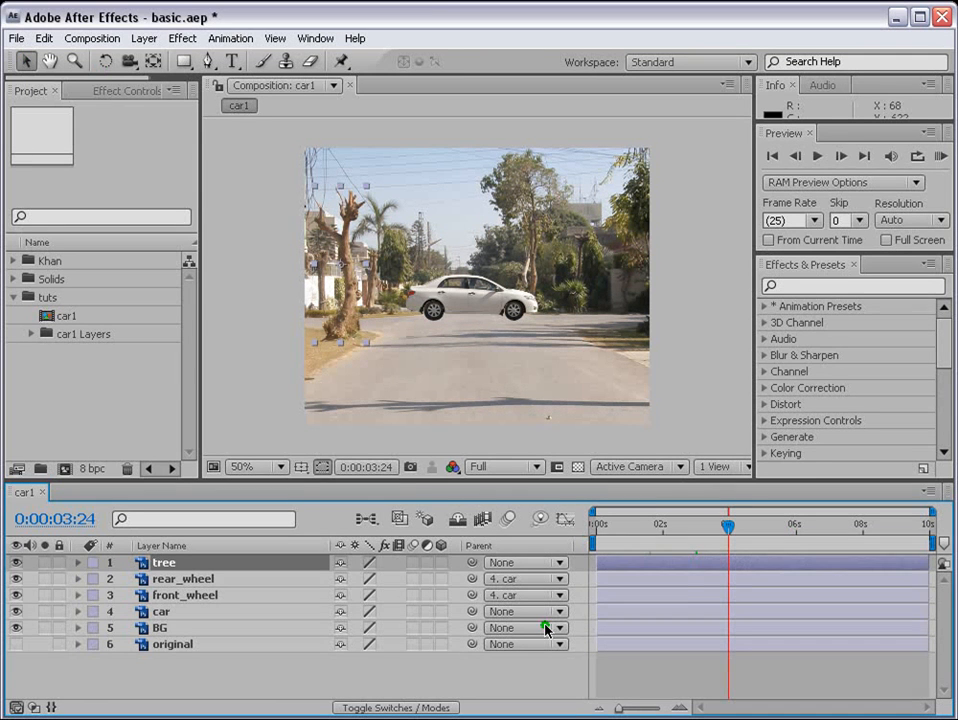
{"action": "left_click", "coordinate": [164, 611]}
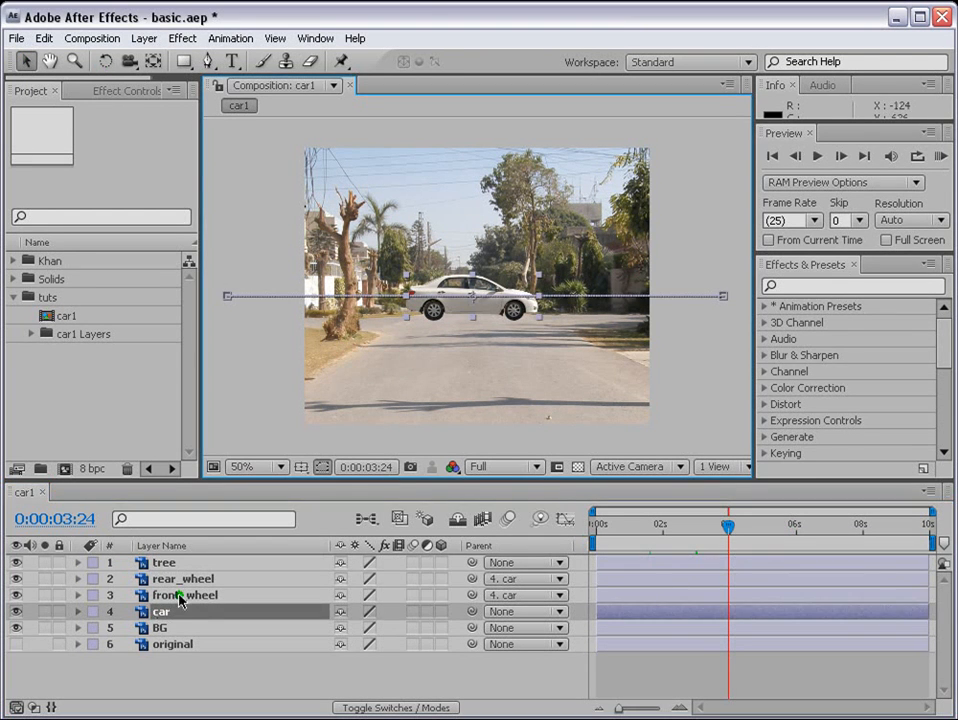
{"action": "left_click", "coordinate": [180, 595]}
{"action": "left_click", "coordinate": [166, 578]}
{"action": "left_click", "coordinate": [164, 563]}
{"action": "left_click", "coordinate": [164, 579]}
{"action": "left_click", "coordinate": [160, 611]}
{"action": "left_click", "coordinate": [163, 598]}
{"action": "left_click", "coordinate": [165, 564]}
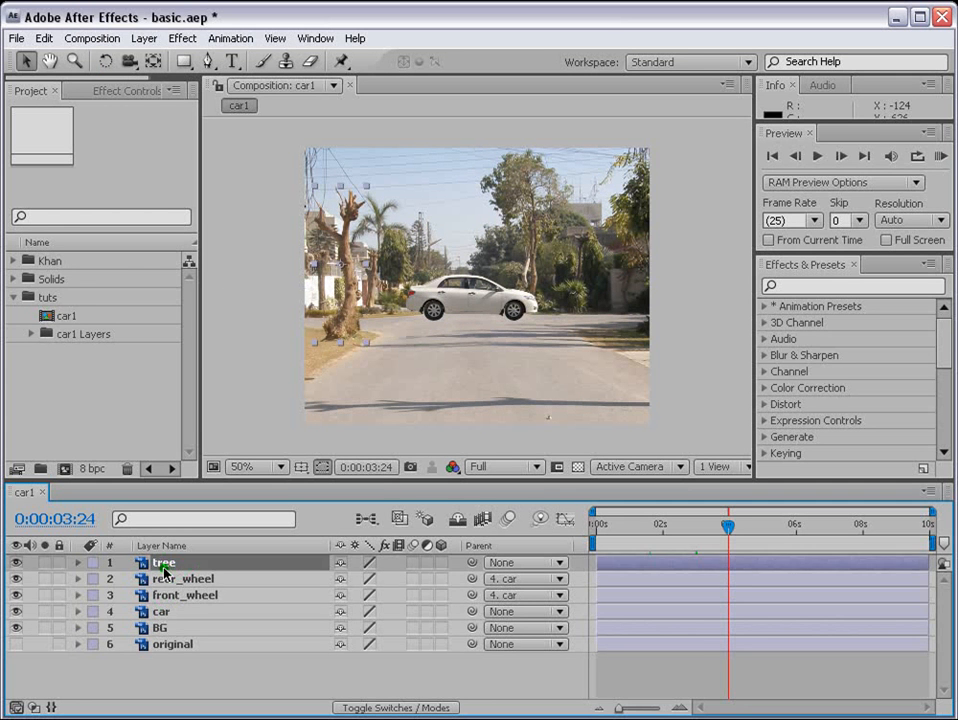
{"action": "left_click", "coordinate": [165, 581]}
{"action": "left_click", "coordinate": [166, 595]}
{"action": "left_click", "coordinate": [156, 611]}
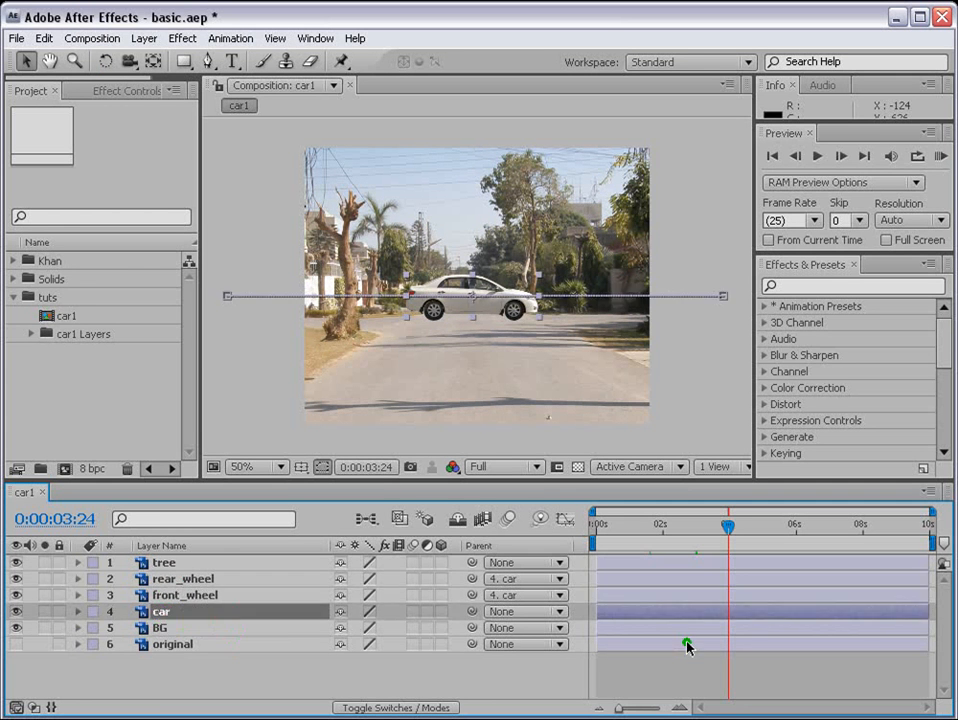